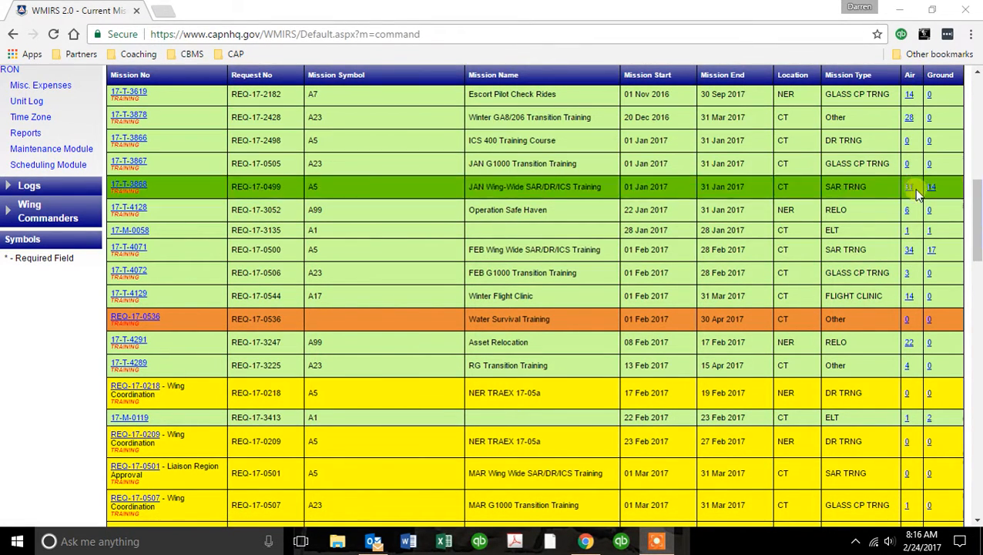
# Open the Air Sortie List for mission 17-T-4071 and start a blank sortie form.
pyautogui.click(913, 252)
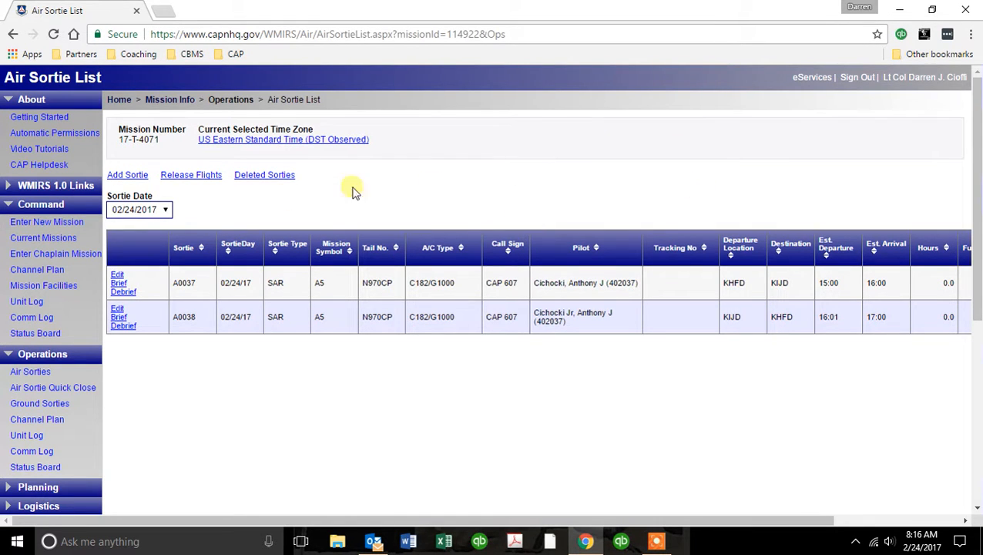
pyautogui.click(123, 176)
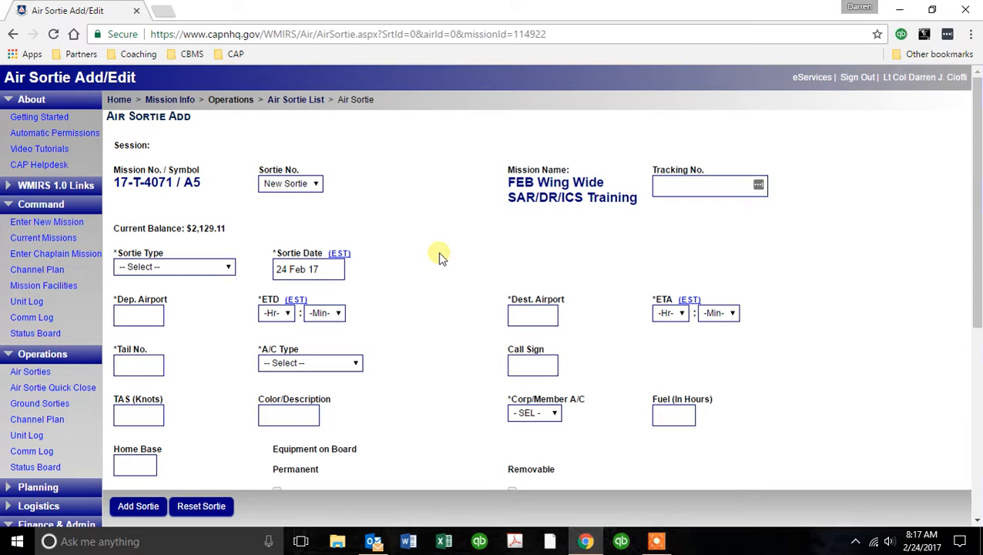
# Set Sortie Type to Travel to/from mission and the departure airport to KOXC.
pyautogui.click(230, 269)
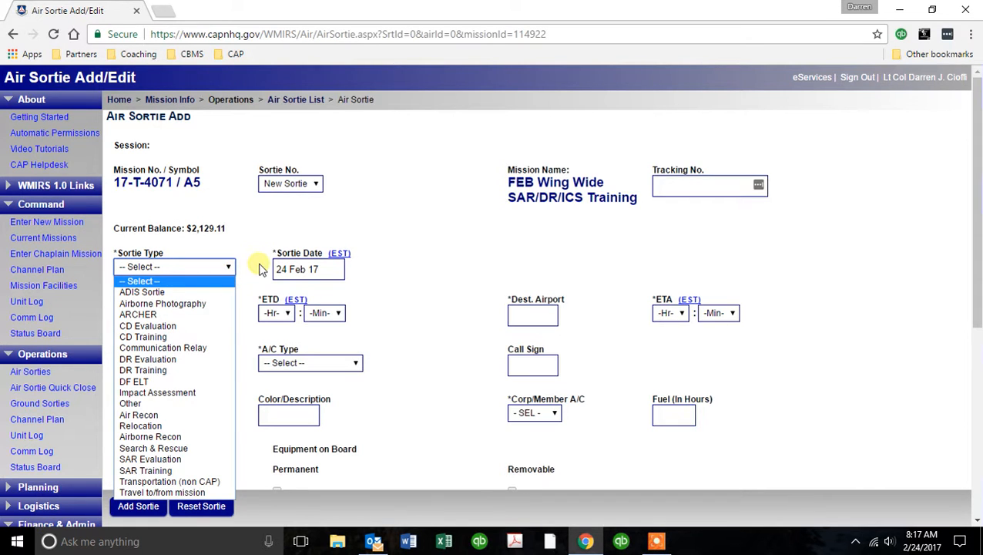
pyautogui.scroll(-2, 445, 213)
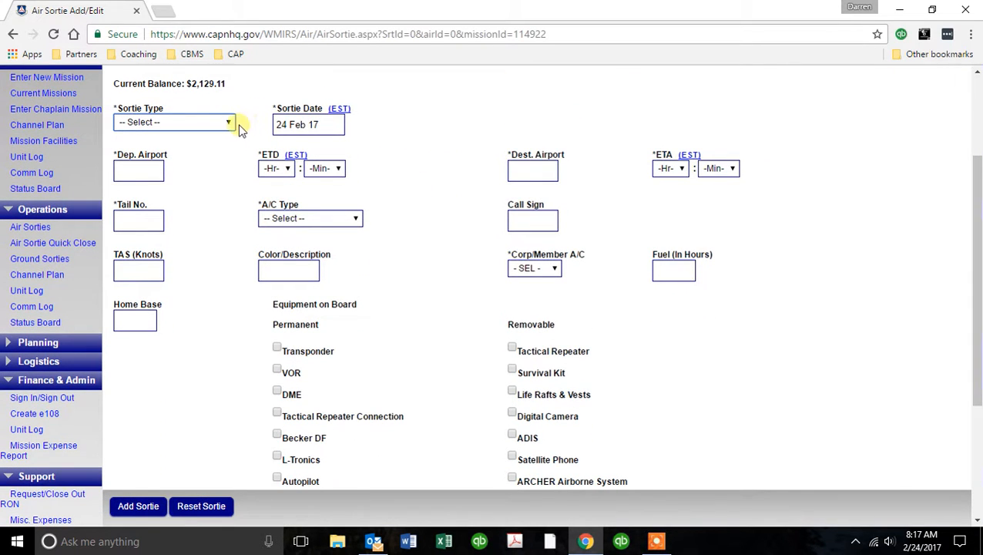
pyautogui.click(236, 131)
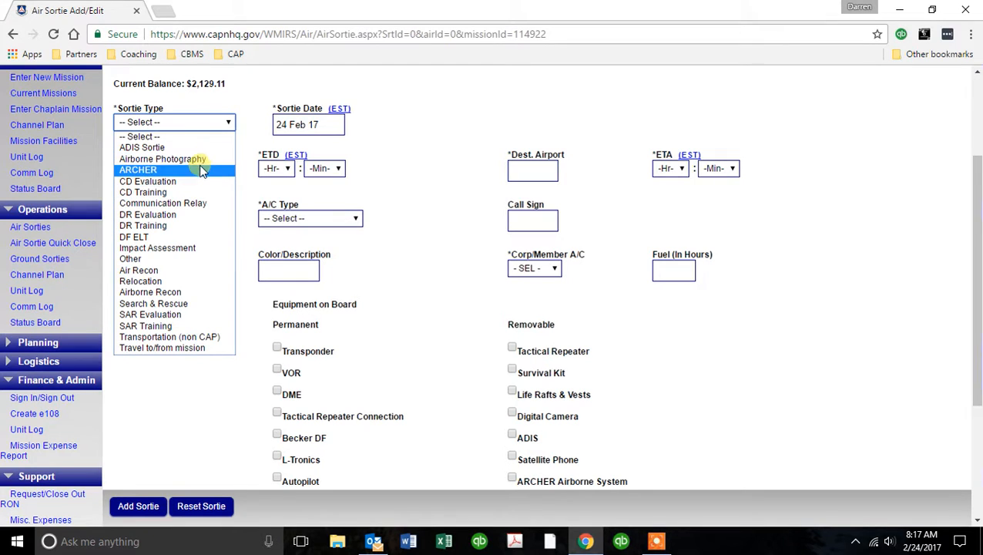
pyautogui.click(200, 349)
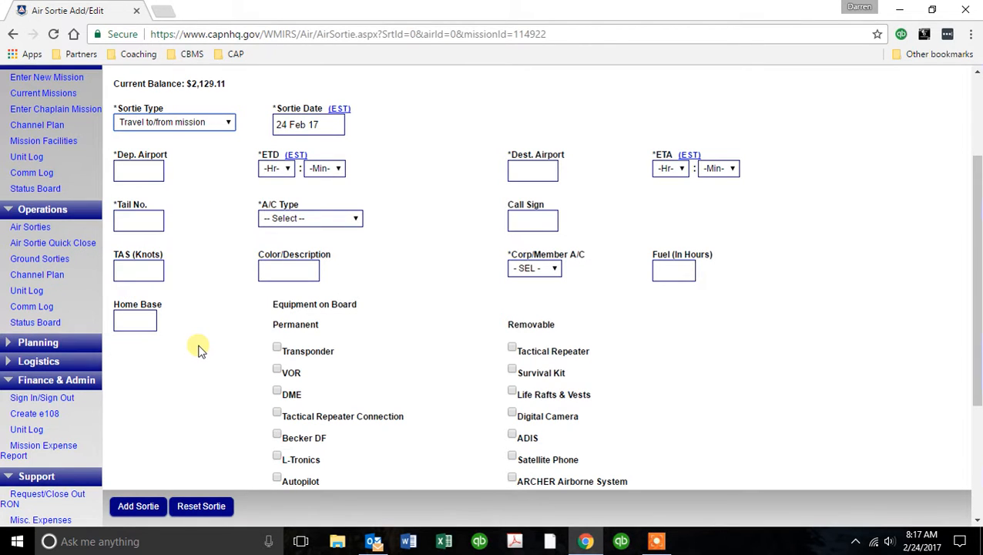
pyautogui.click(148, 170)
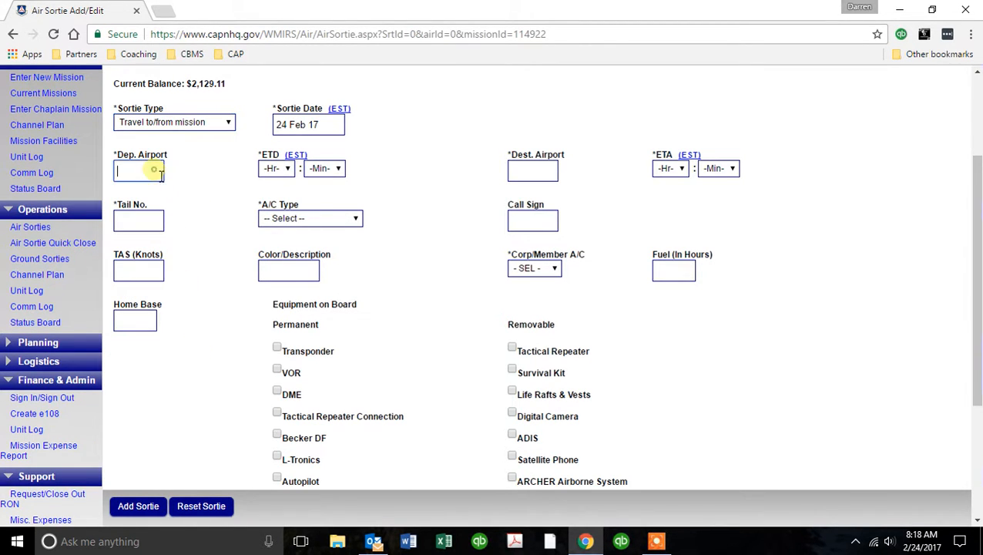
pyautogui.write('KOXC')
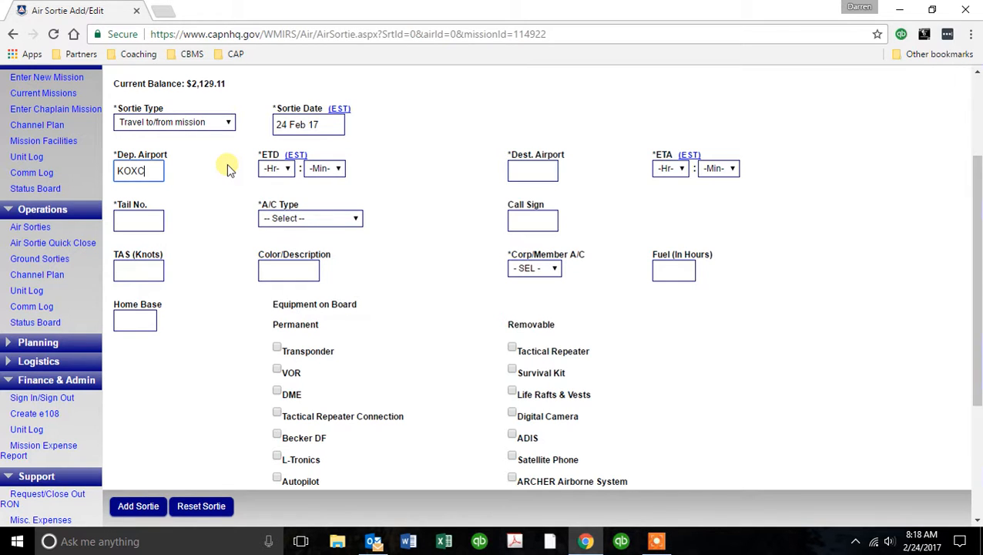
pyautogui.press('Tab')
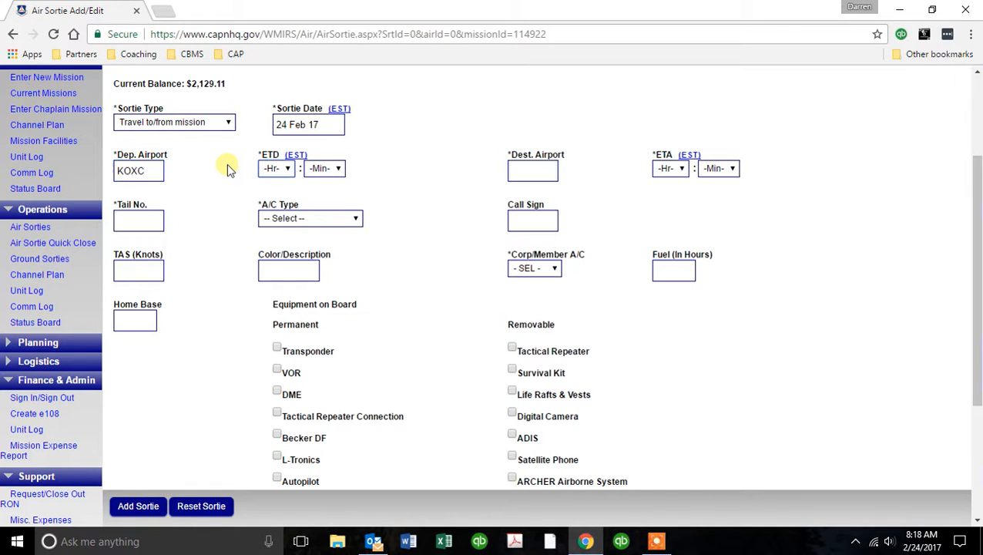
# Keep US Eastern Standard Time as the time zone and update the setting.
pyautogui.click(299, 156)
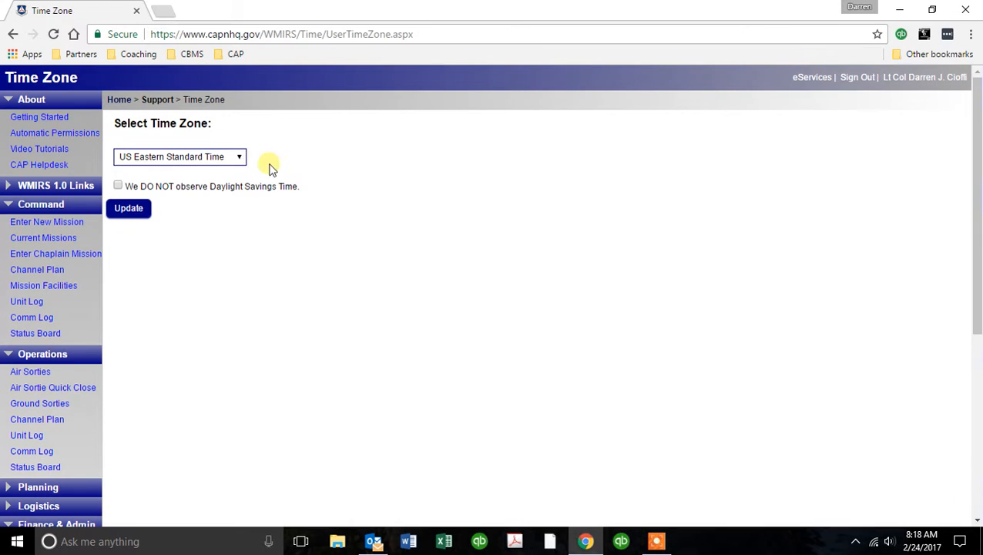
pyautogui.click(238, 156)
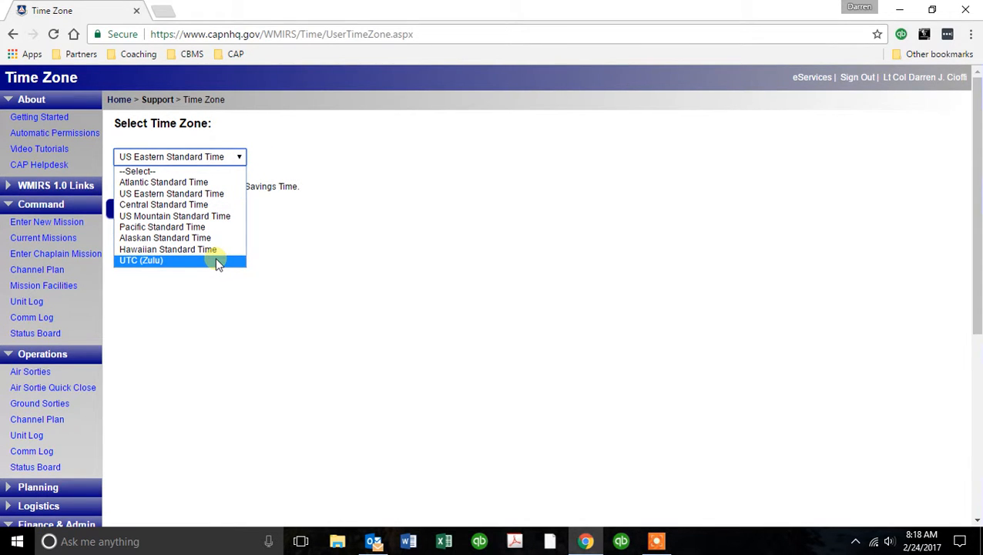
pyautogui.click(208, 194)
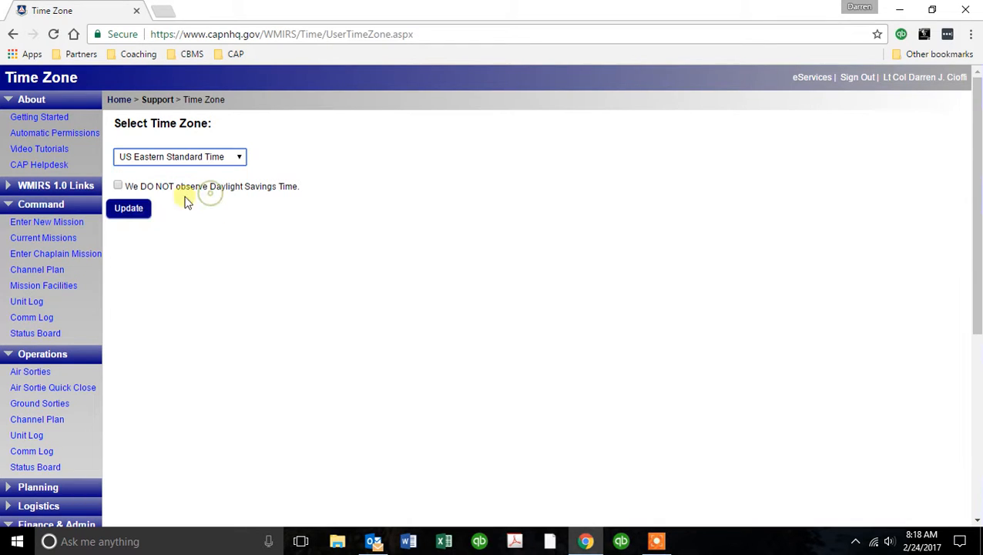
pyautogui.click(131, 208)
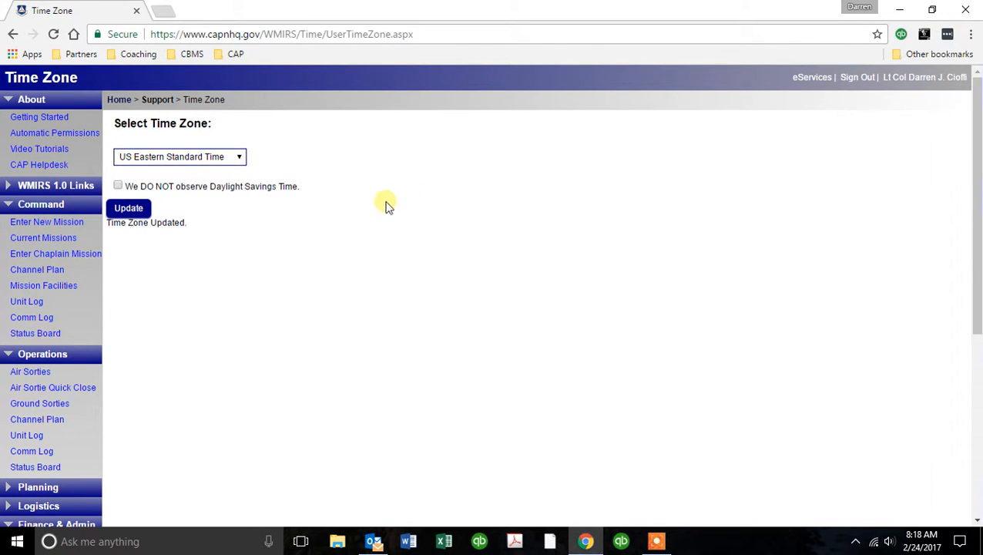
# Return Home and start a fresh sortie from mission 17-T-4071's Air link.
pyautogui.click(125, 102)
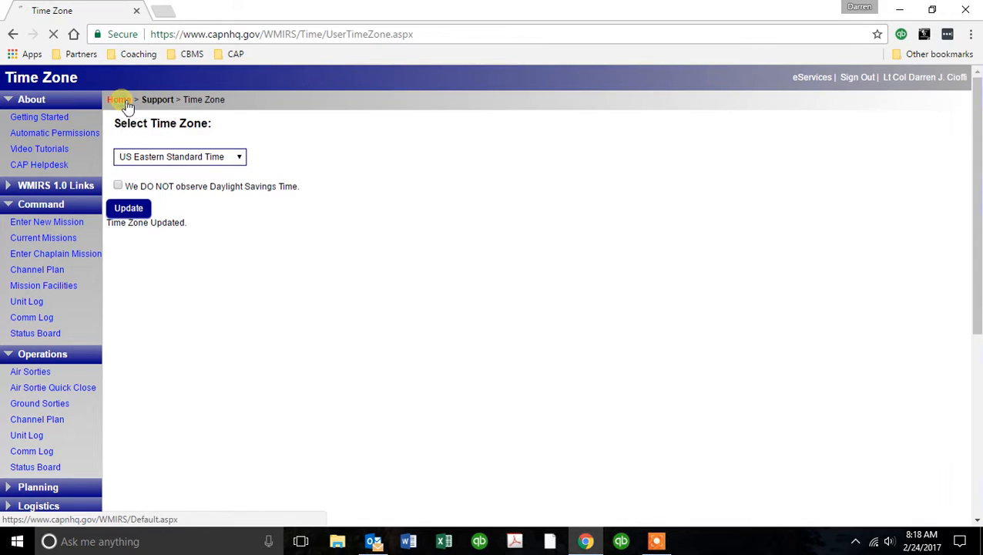
pyautogui.scroll(-5, 795, 273)
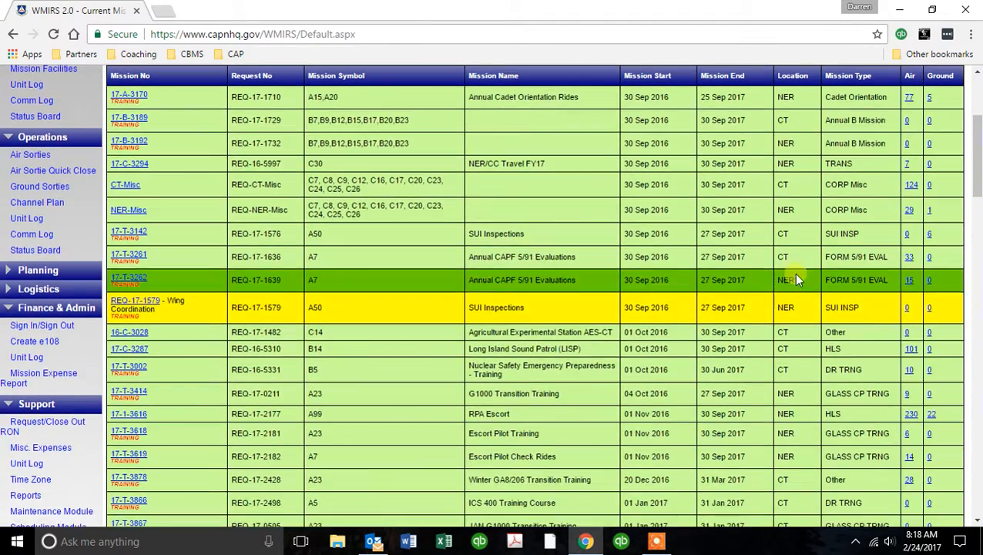
pyautogui.scroll(-2, 875, 335)
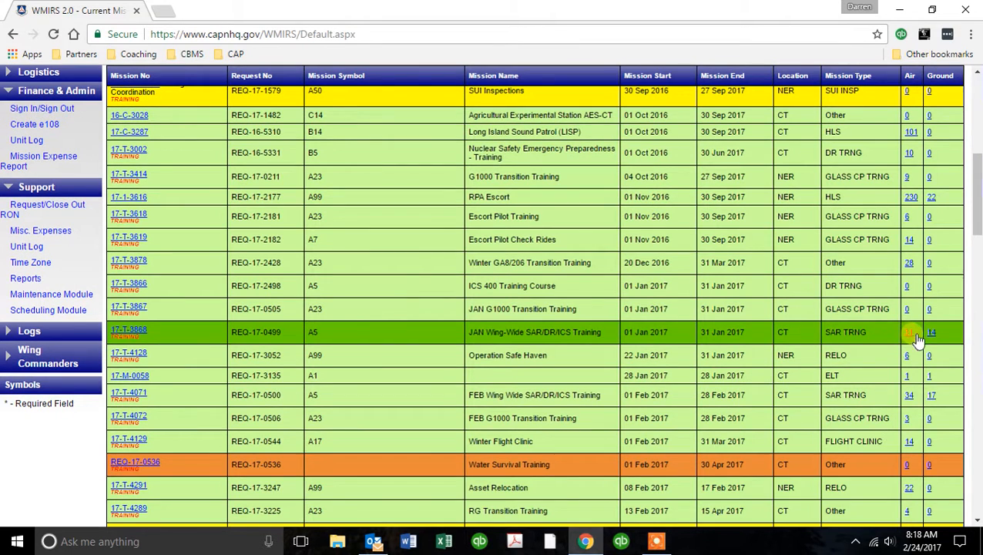
pyautogui.scroll(-2, 911, 333)
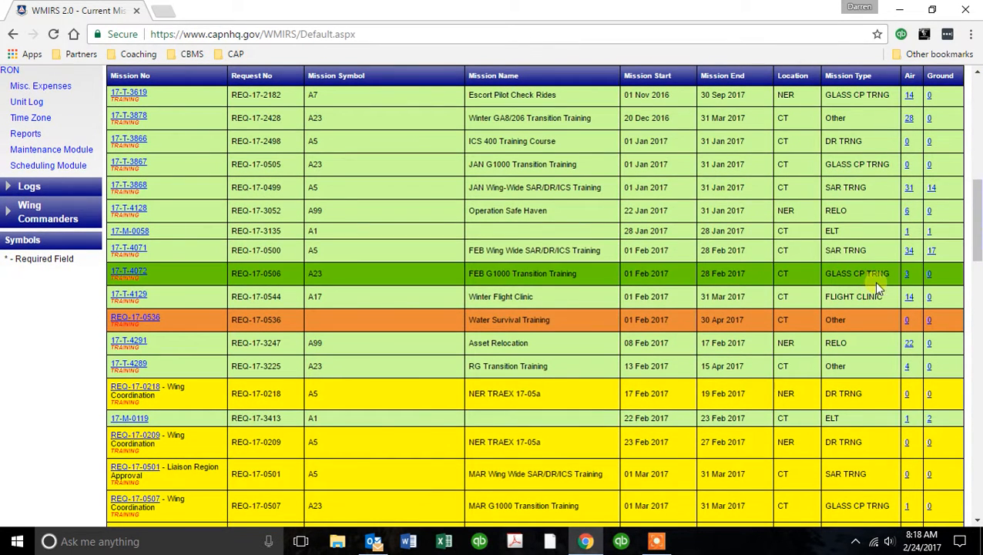
pyautogui.click(910, 252)
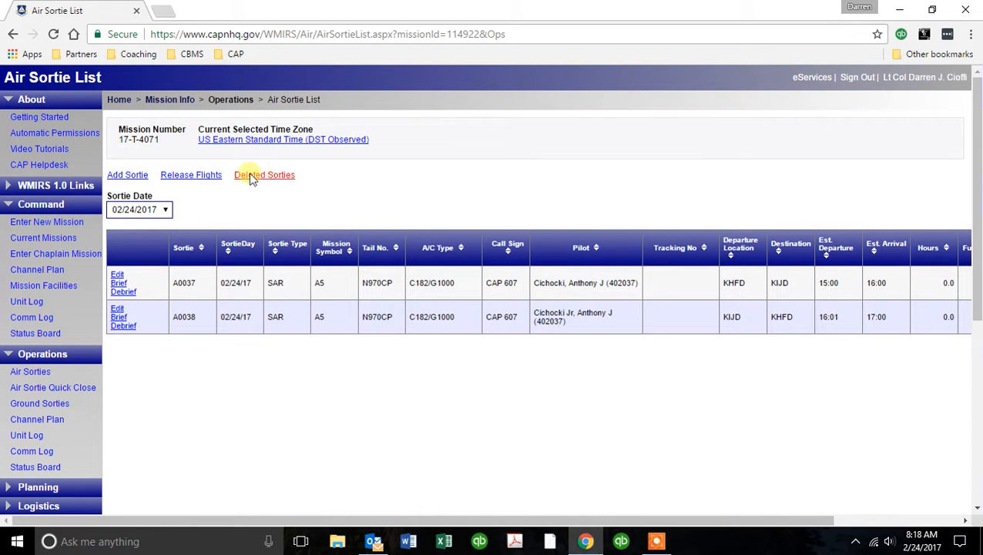
pyautogui.click(151, 179)
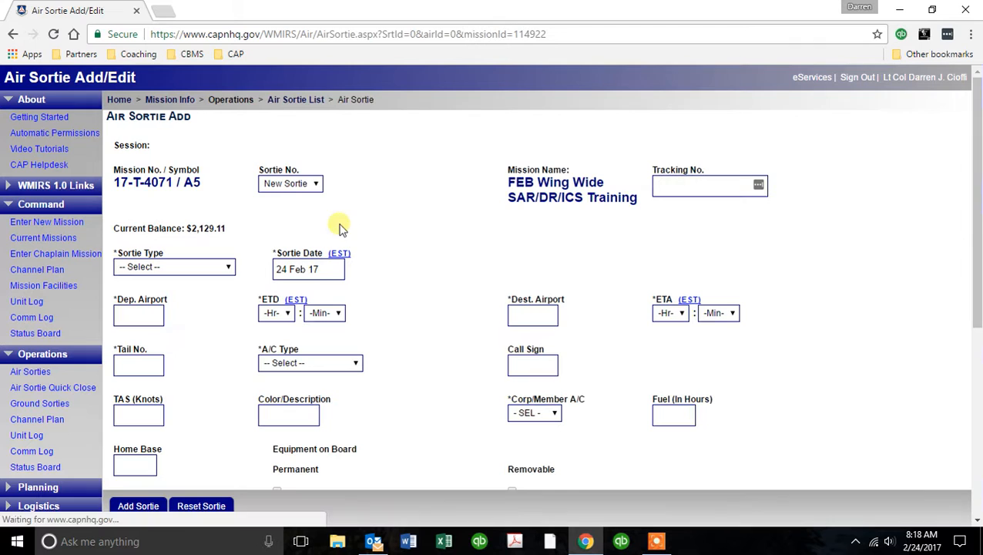
# Set the sortie type to Travel to/from mission, departing KOXC at 08:00.
pyautogui.click(229, 267)
pyautogui.click(194, 494)
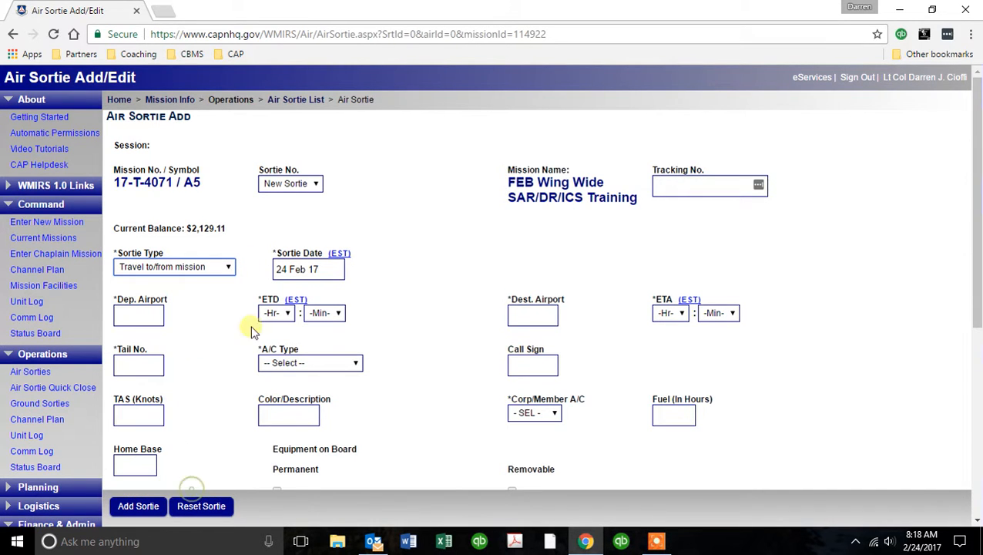
pyautogui.click(158, 316)
pyautogui.write('KOXC')
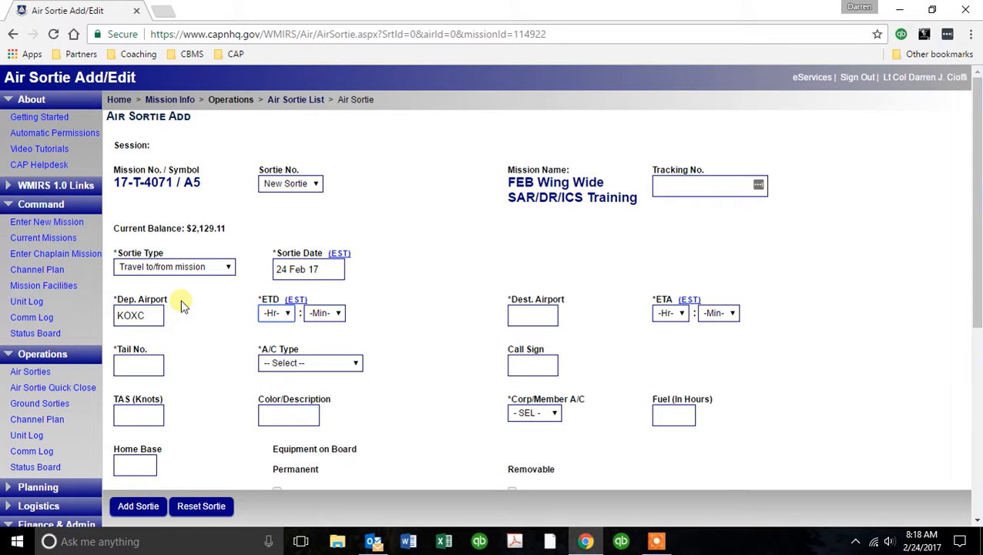
pyautogui.click(282, 314)
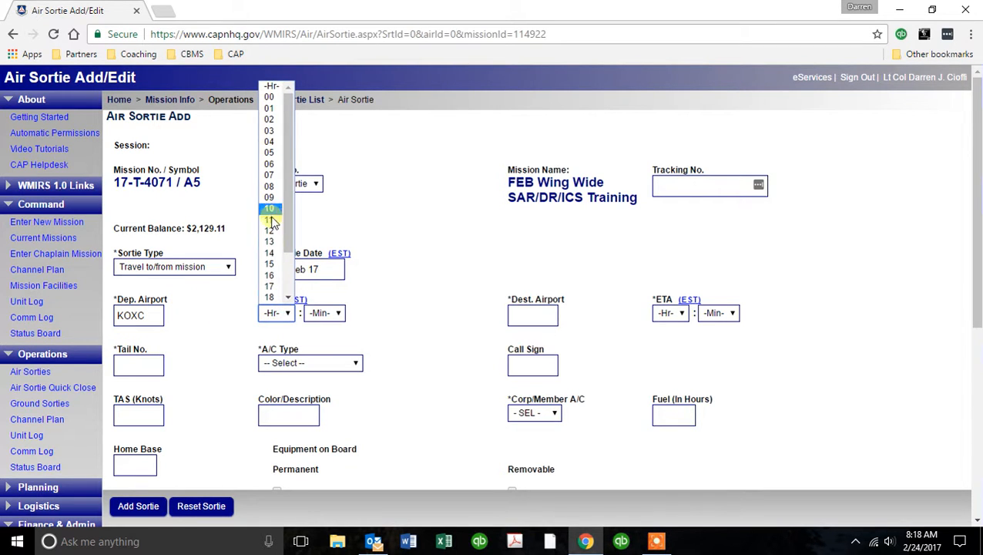
pyautogui.click(276, 187)
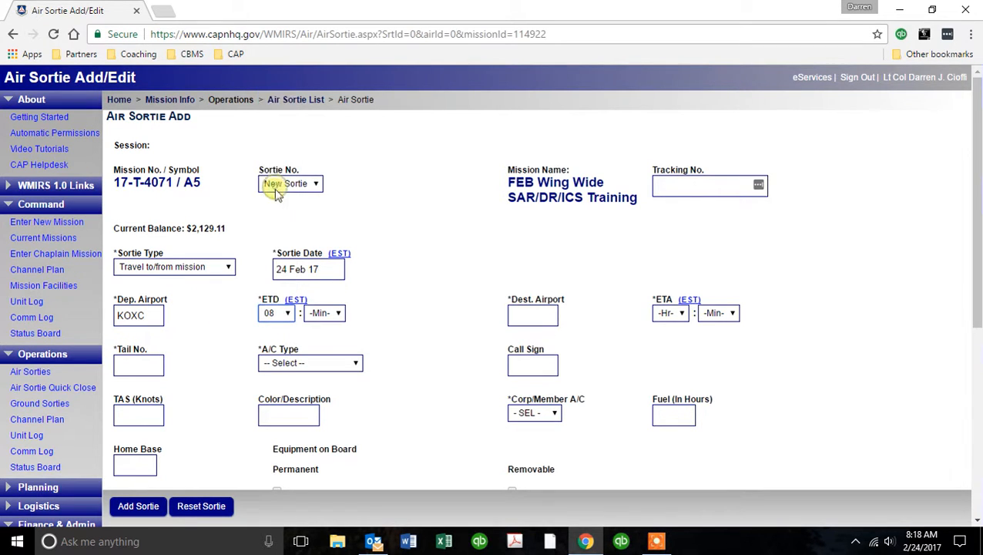
pyautogui.click(338, 313)
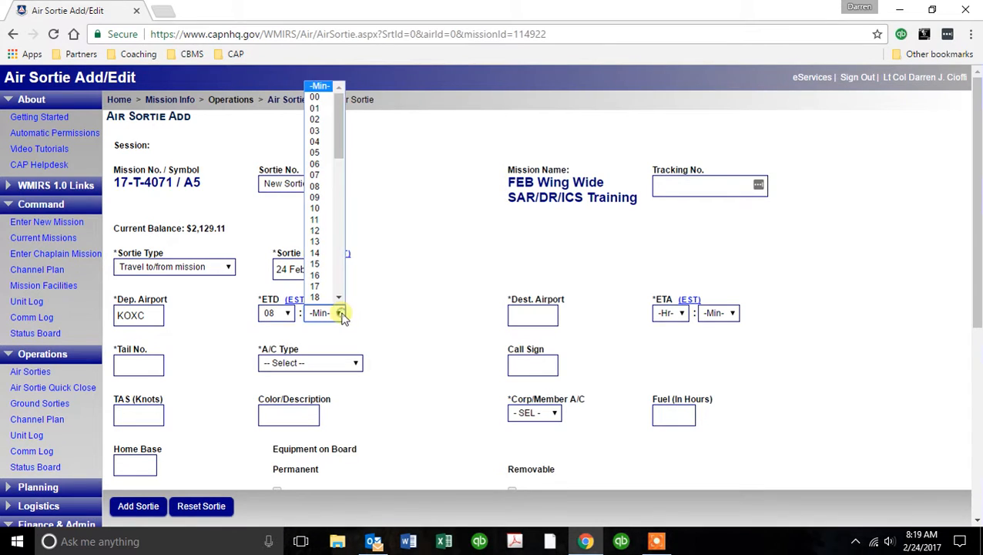
pyautogui.click(315, 97)
# Set the destination to KHFD with arrival at 08:30.
pyautogui.click(547, 304)
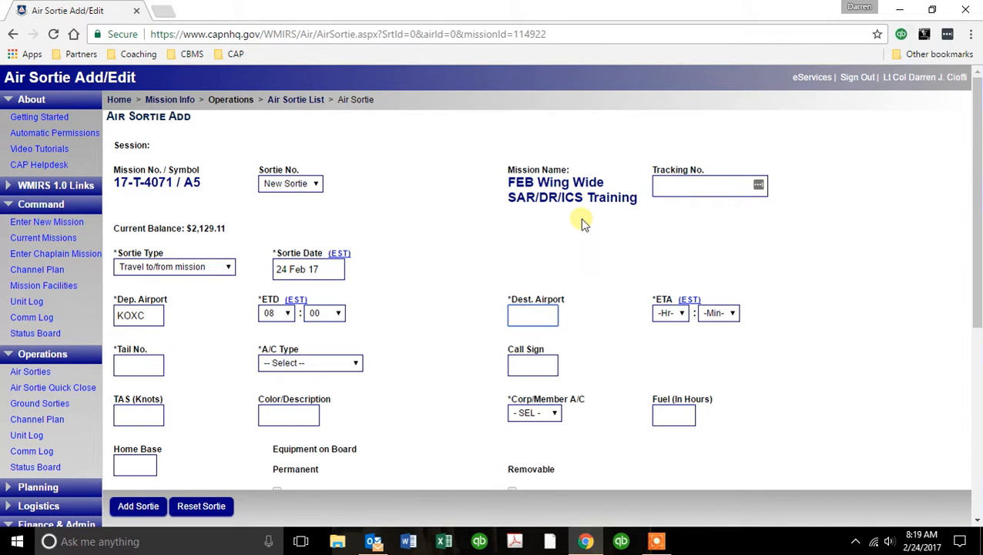
pyautogui.write('KHFD')
pyautogui.click(682, 313)
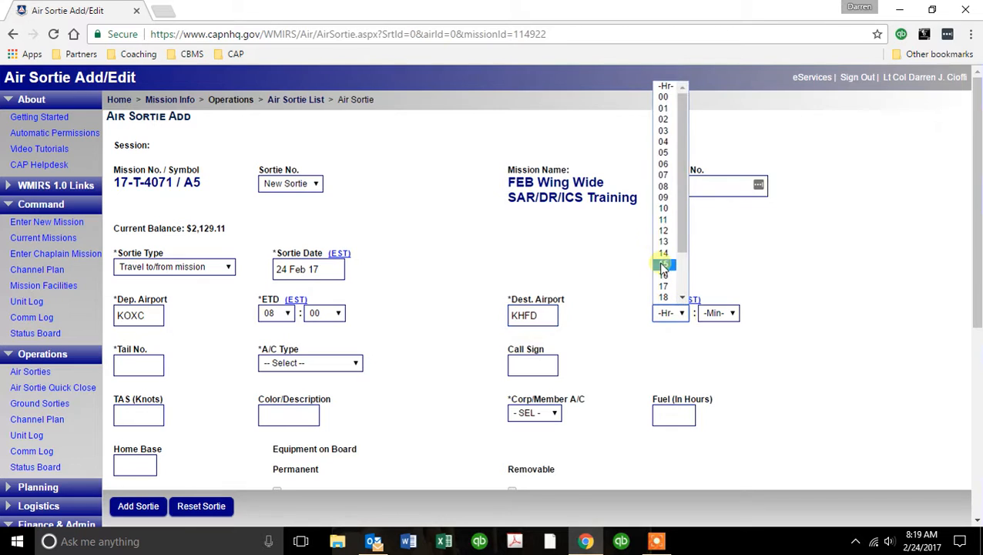
pyautogui.click(668, 190)
pyautogui.click(732, 309)
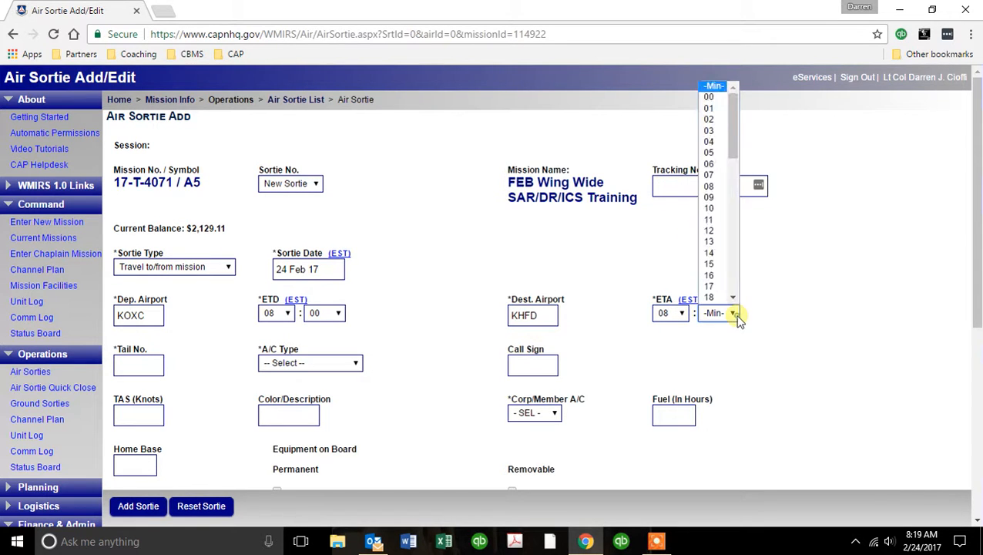
pyautogui.scroll(-3, 721, 270)
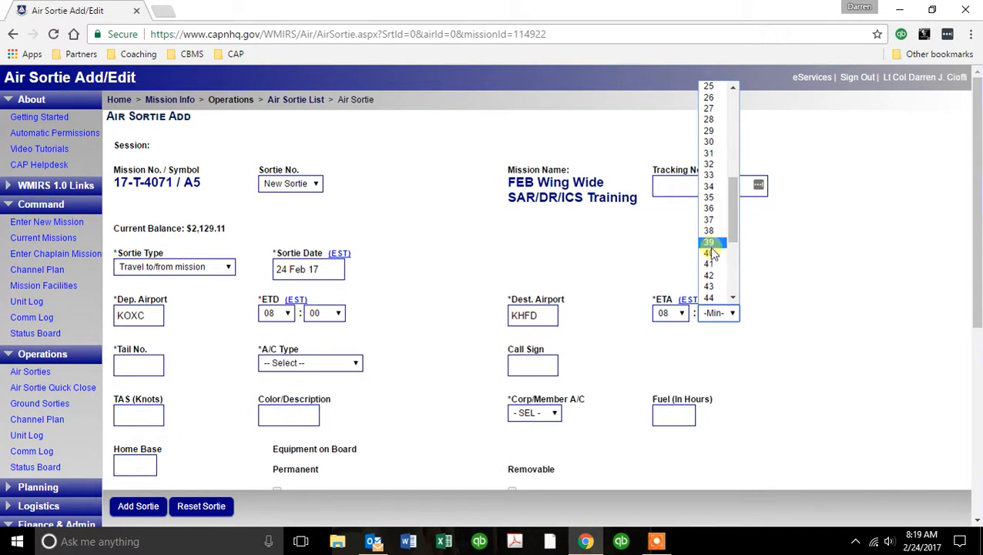
pyautogui.click(713, 141)
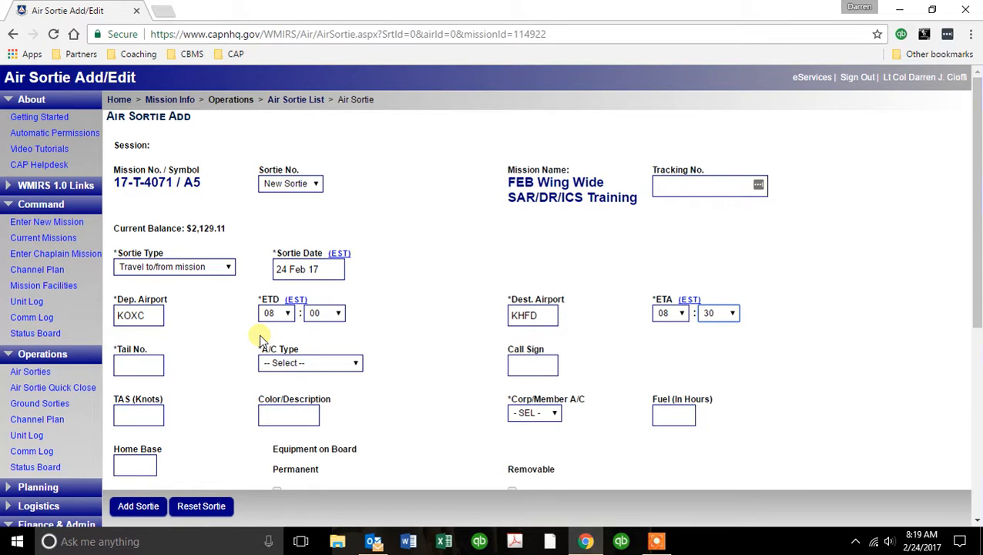
pyautogui.click(154, 366)
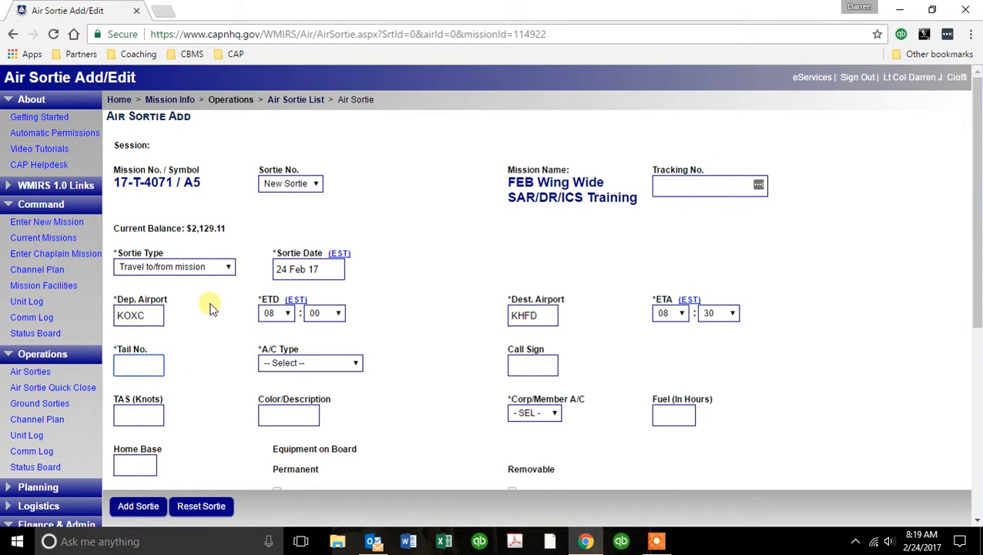
# Enter tail number N771CP so the aircraft details fill in.
pyautogui.write('N')
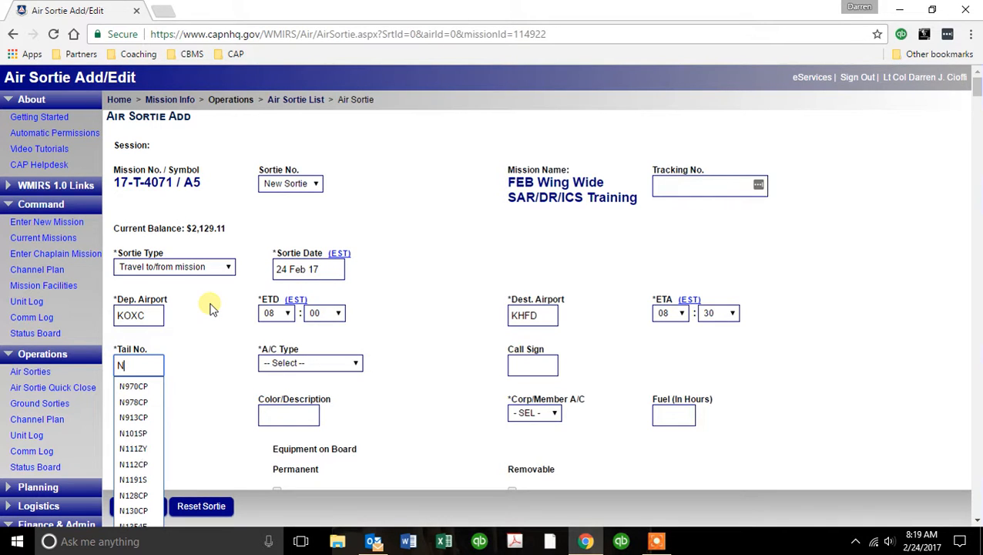
pyautogui.write('771')
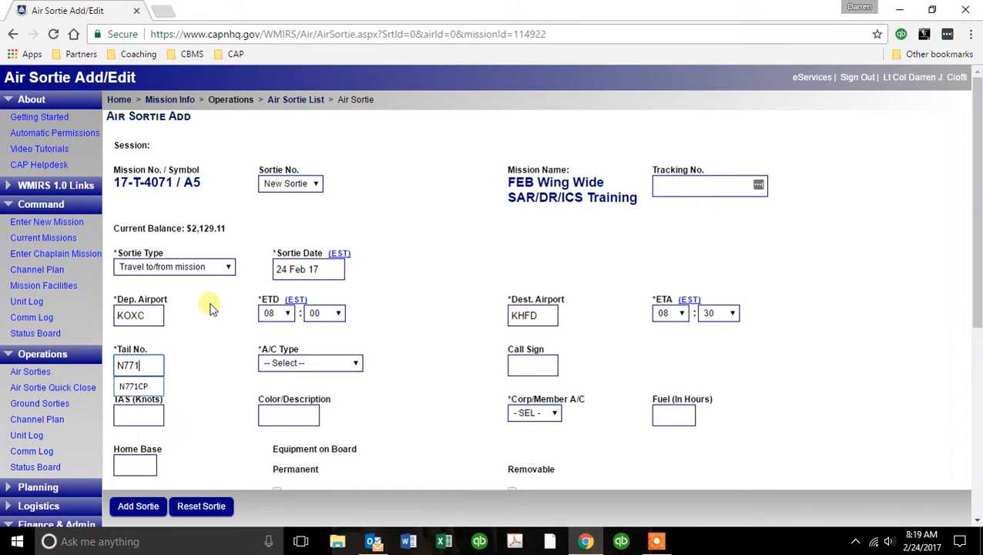
pyautogui.write('CP')
pyautogui.press('Tab')
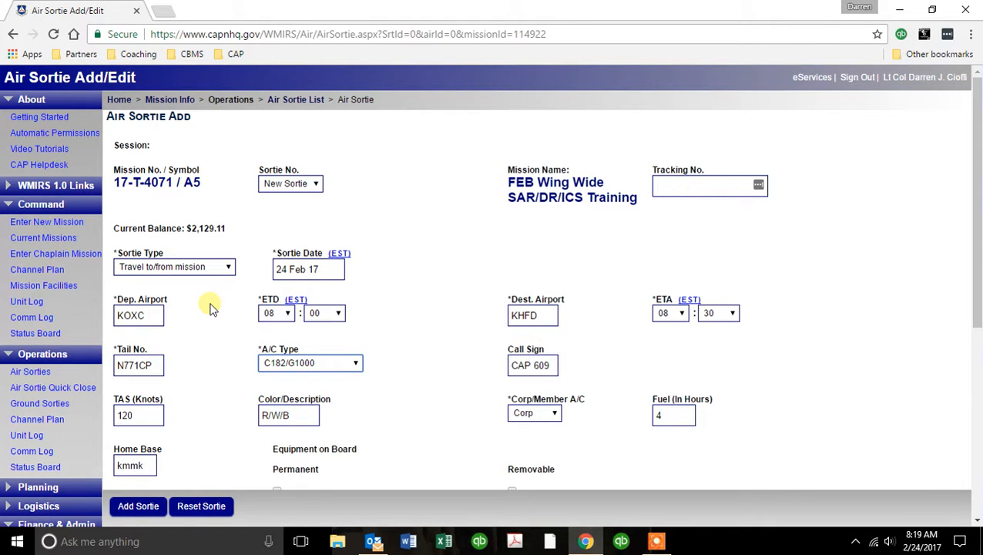
pyautogui.scroll(-2, 385, 316)
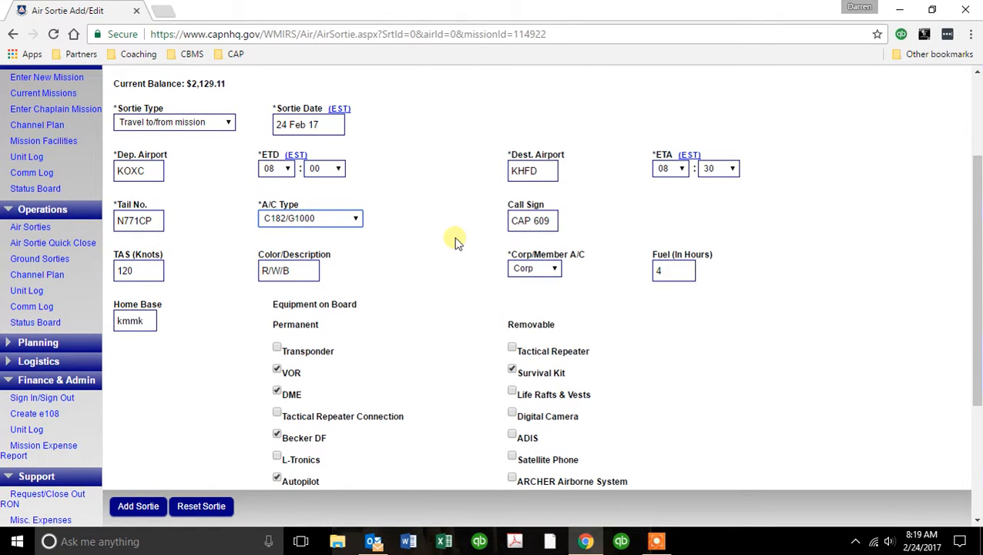
pyautogui.scroll(-2, 487, 225)
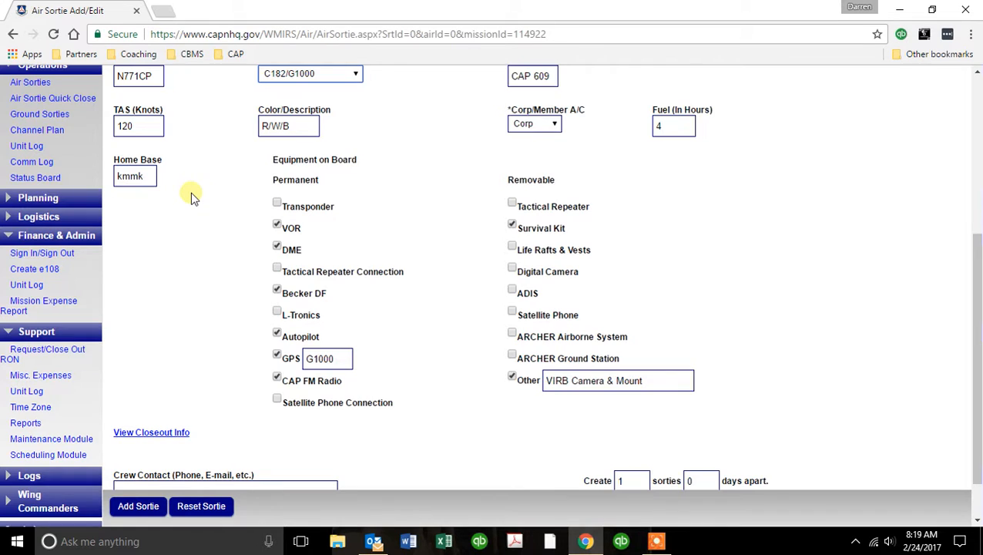
pyautogui.scroll(-1, 193, 197)
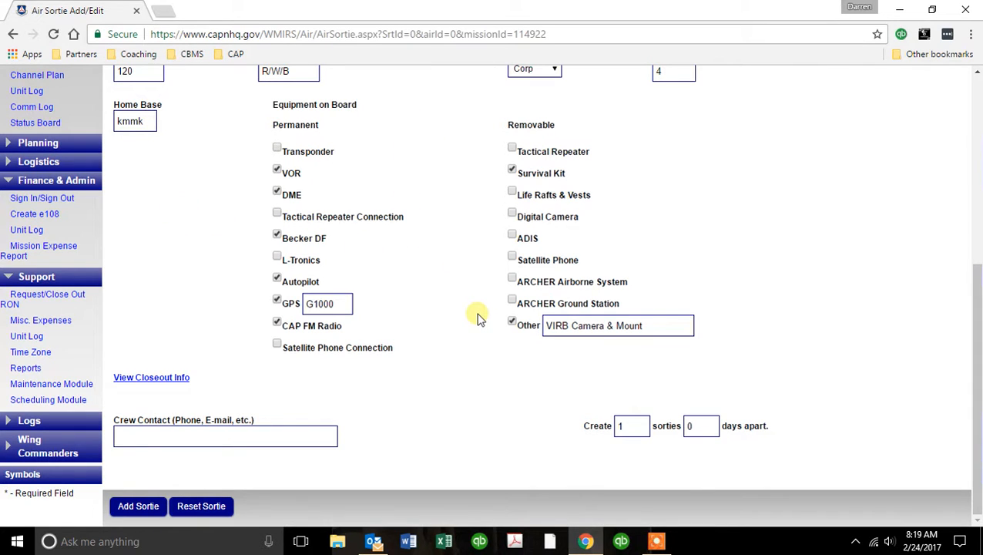
# Fill Crew Contact with the crew member's name and phone number, then add the sortie.
pyautogui.click(231, 436)
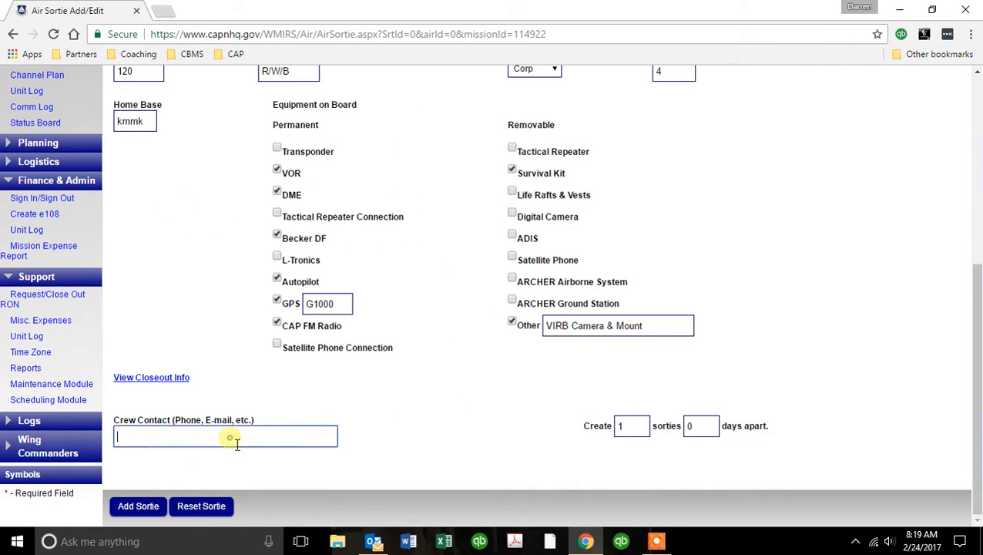
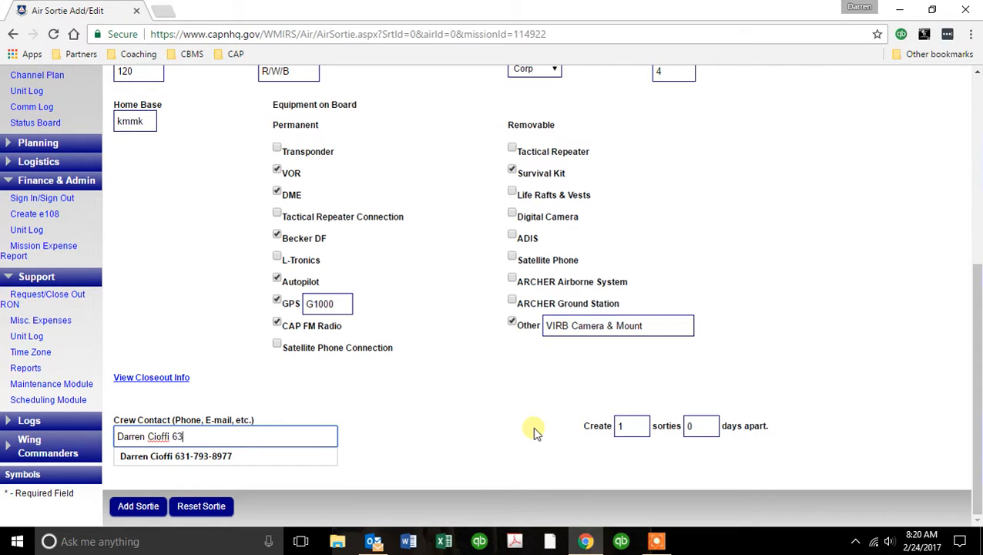
pyautogui.press('Tab')
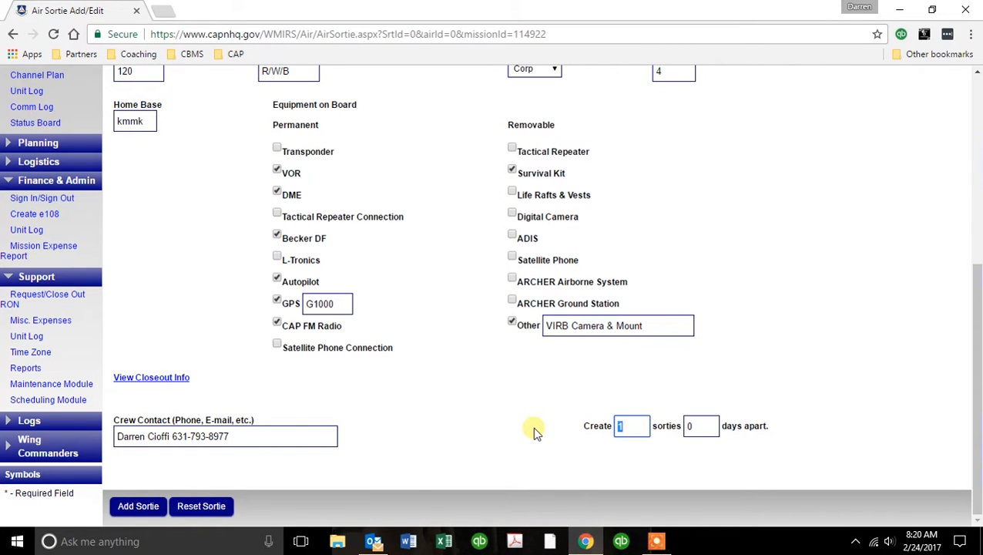
pyautogui.click(137, 506)
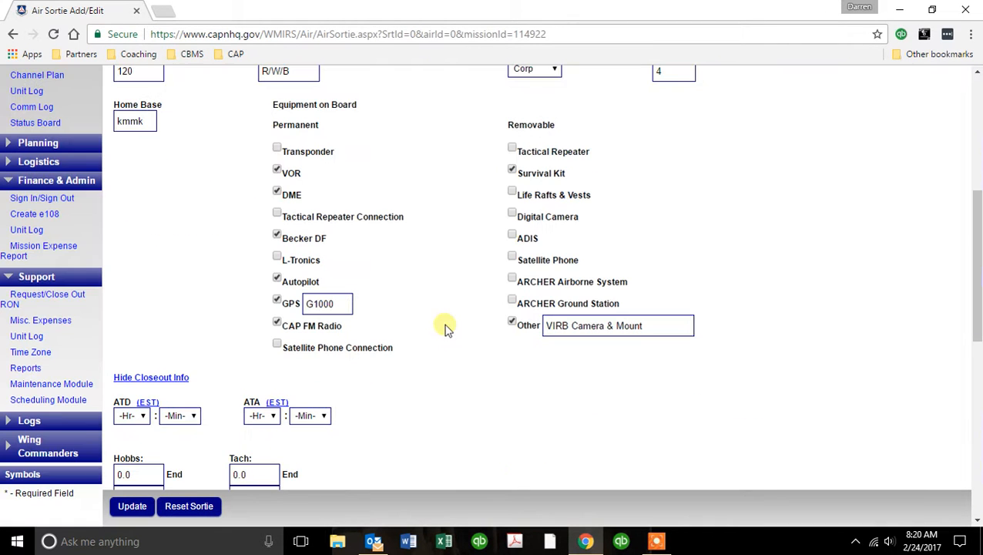
pyautogui.scroll(-4, 460, 268)
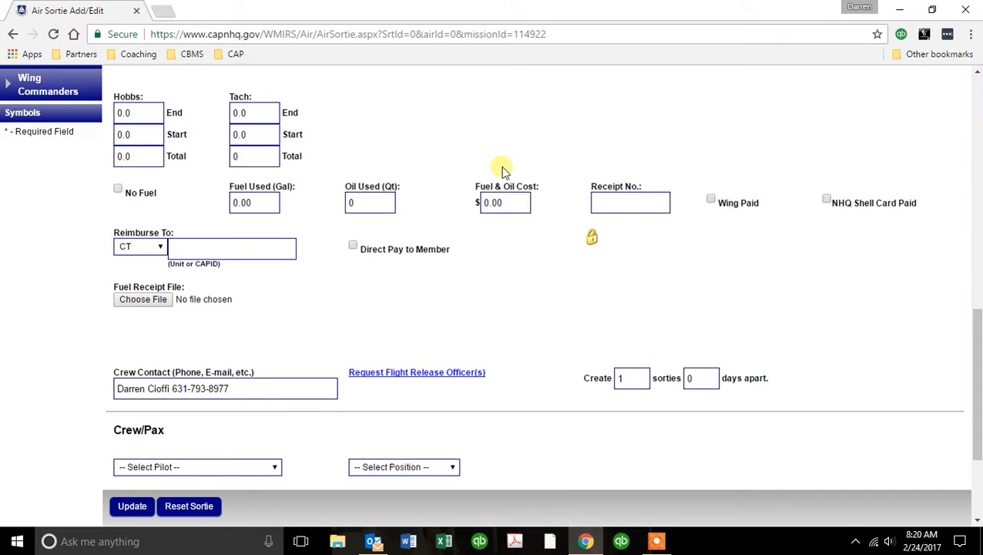
pyautogui.scroll(1, 501, 170)
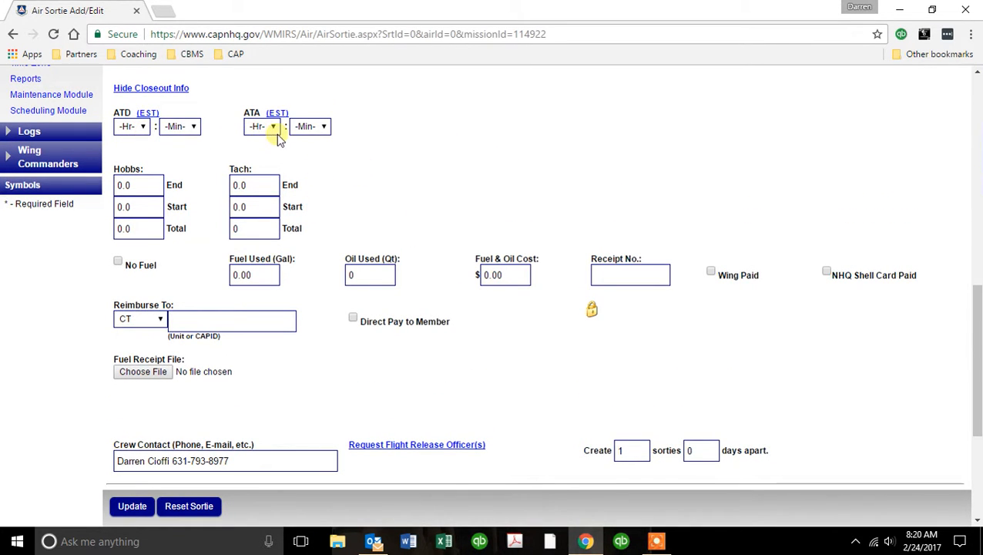
pyautogui.scroll(-1, 503, 159)
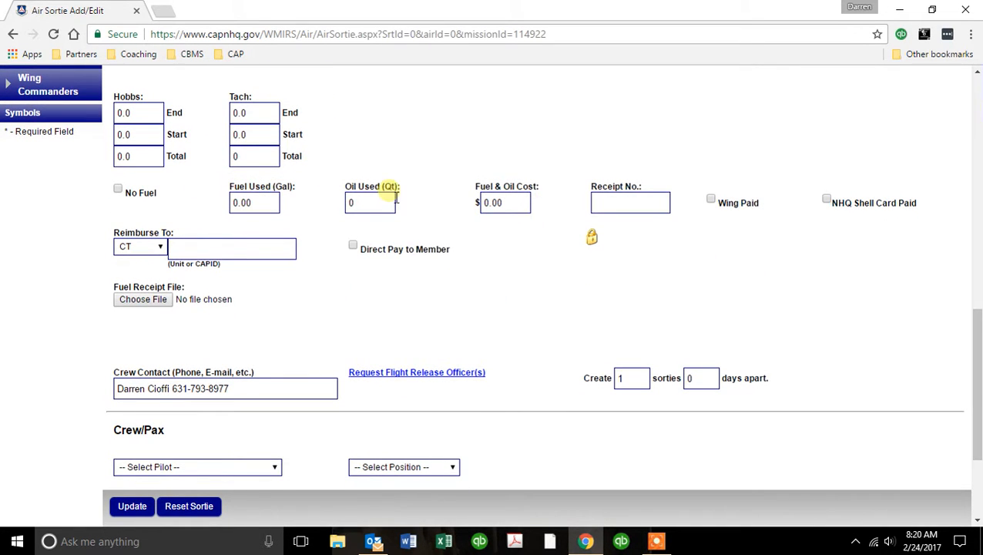
# Add the first crew member to Crew/Pax as Mission Pilot.
pyautogui.scroll(-2, 388, 193)
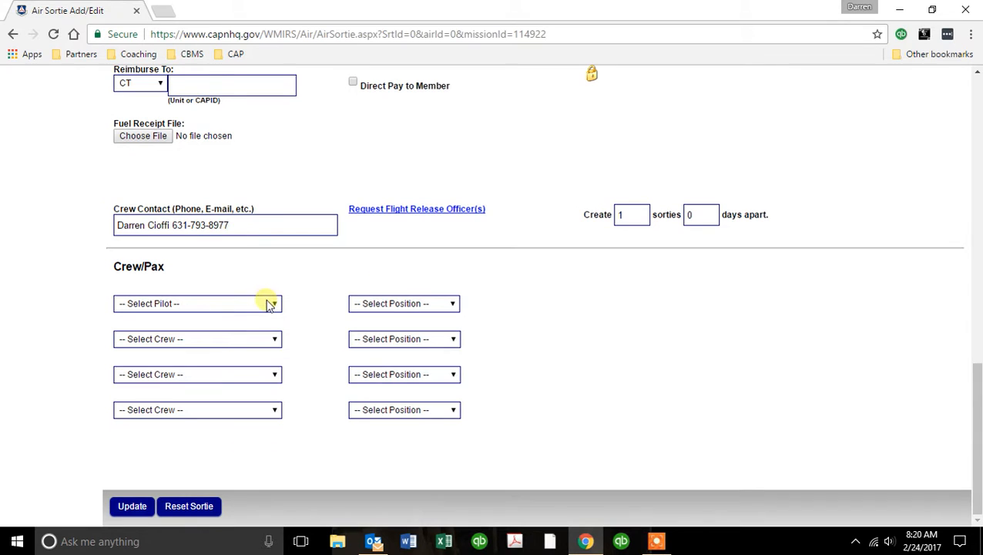
pyautogui.click(272, 306)
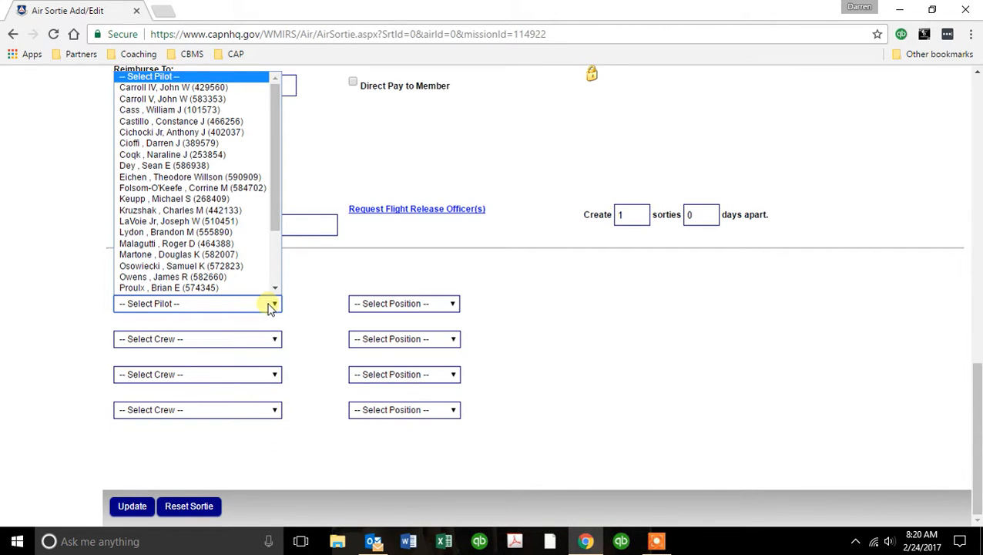
pyautogui.click(205, 143)
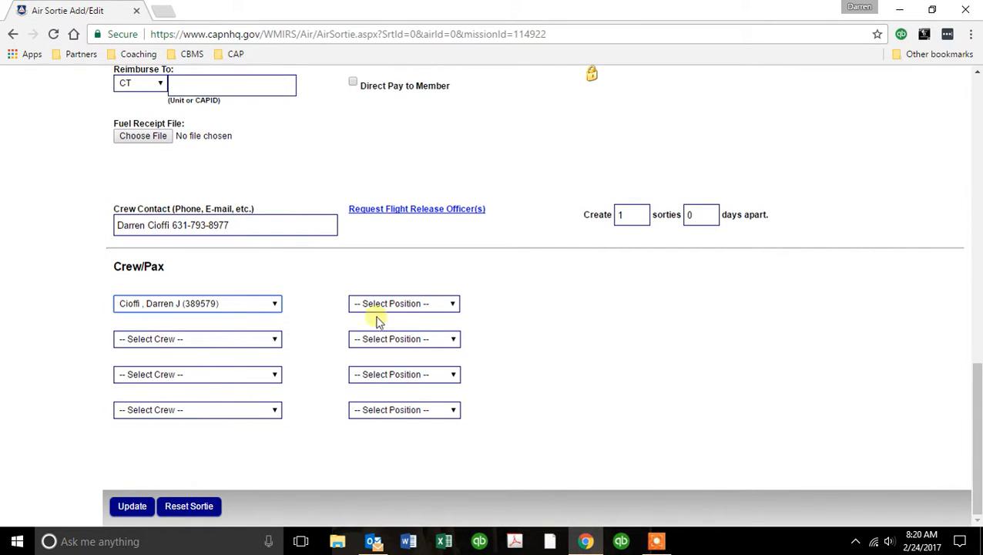
pyautogui.click(451, 305)
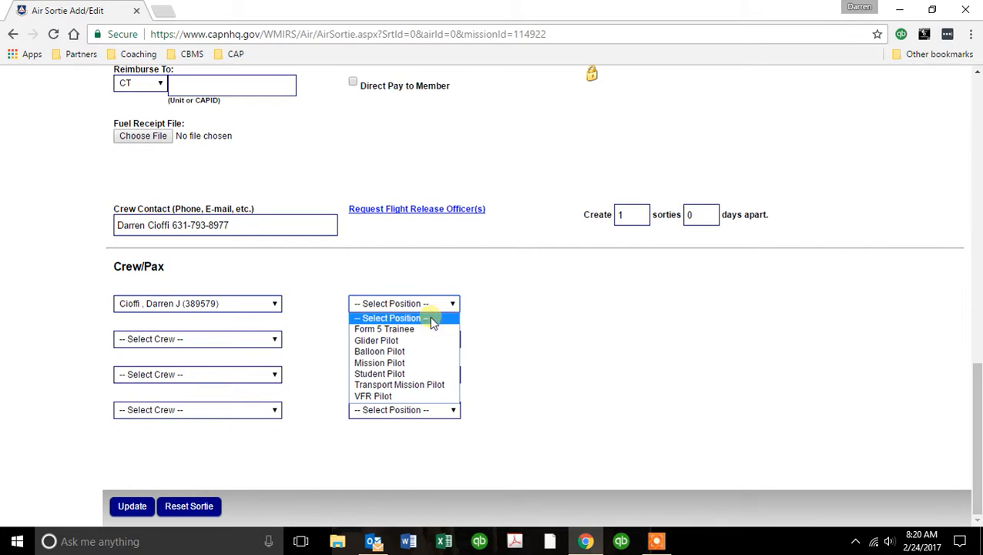
pyautogui.click(411, 364)
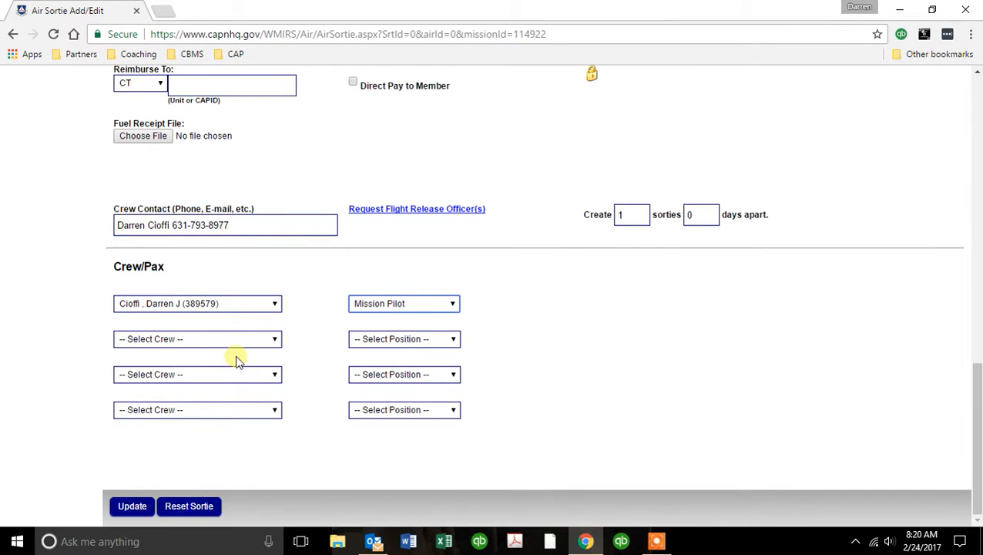
# Add a second crew member as Mission Observer and update the sortie.
pyautogui.click(266, 342)
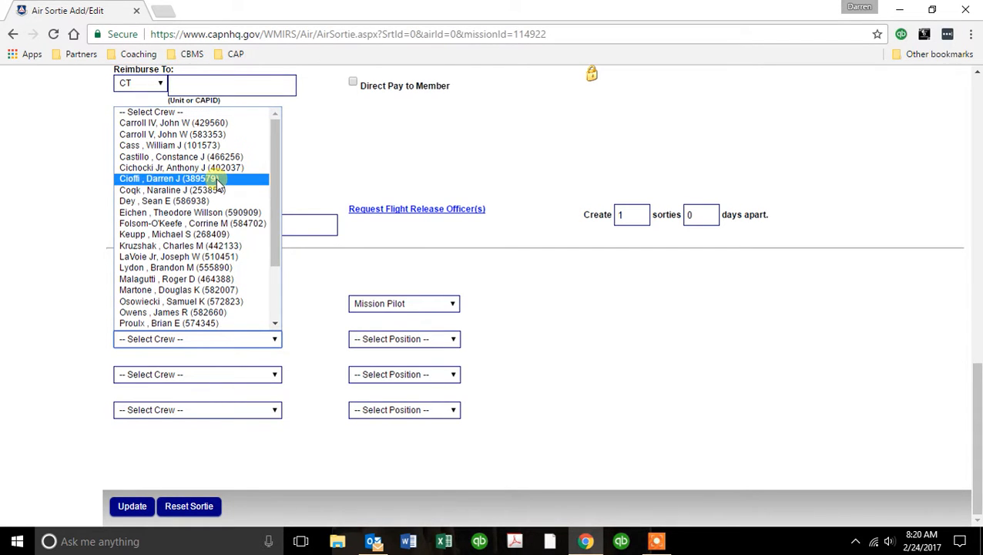
pyautogui.click(245, 234)
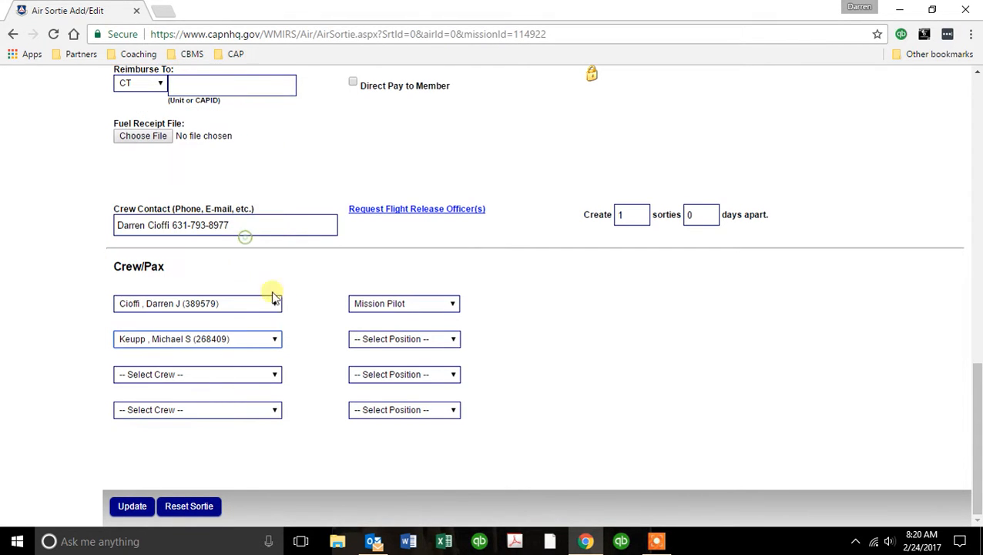
pyautogui.click(362, 339)
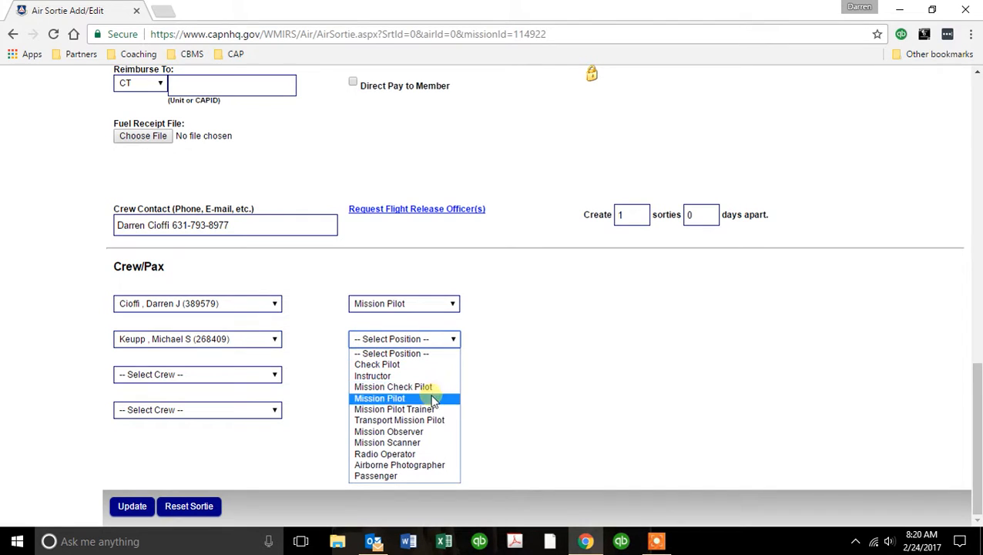
pyautogui.click(427, 432)
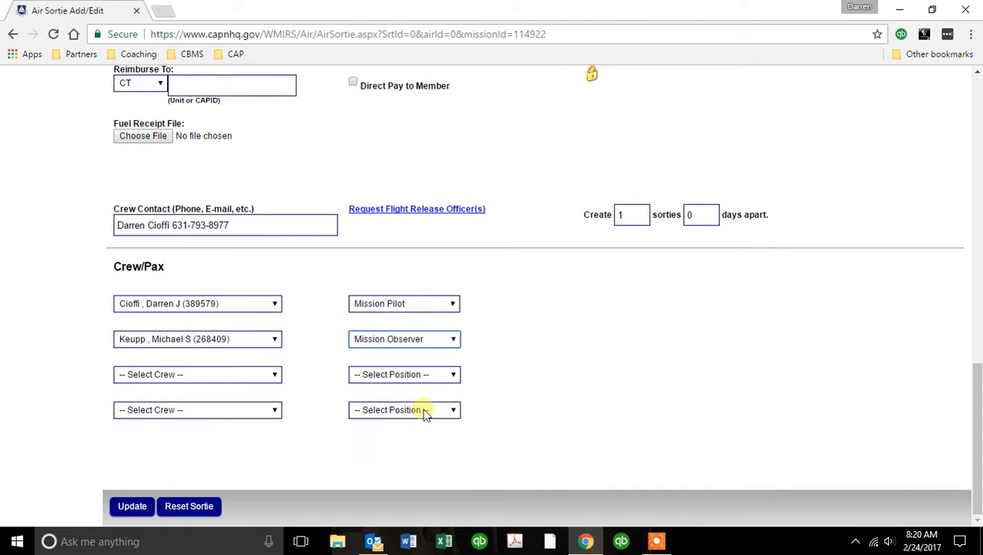
pyautogui.click(147, 508)
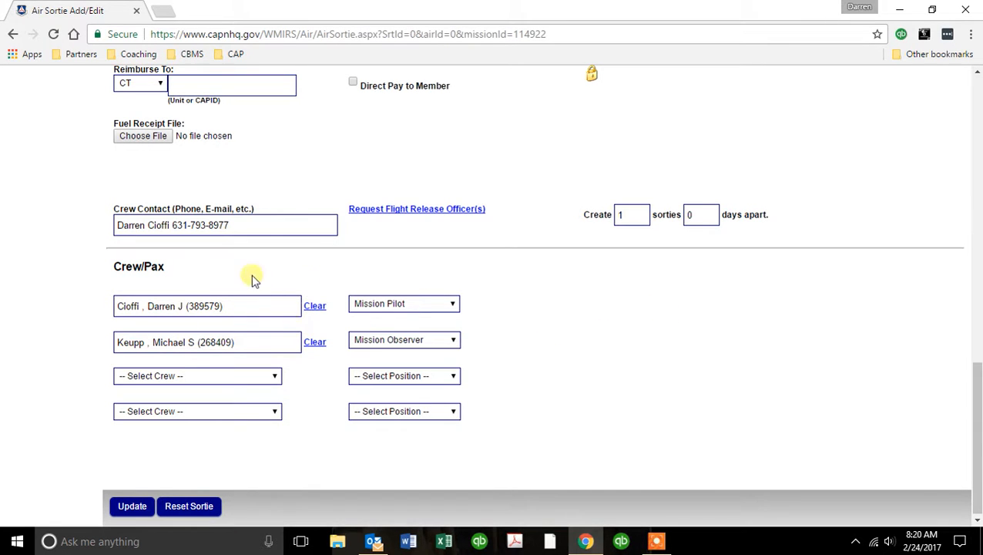
# Reload sortie A0039 from the Sortie No. list and check its two Crew/Pax entries.
pyautogui.scroll(10, 510, 313)
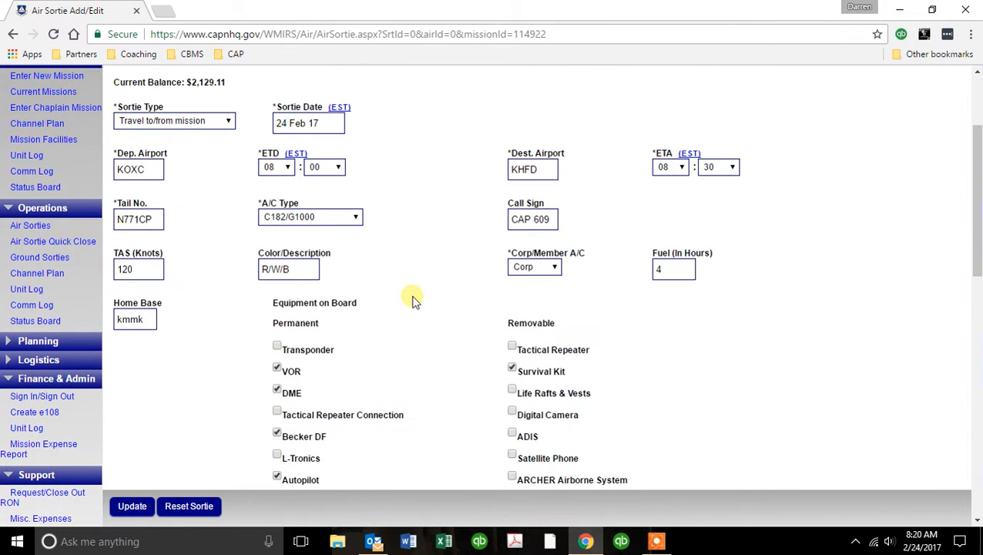
pyautogui.scroll(2, 412, 301)
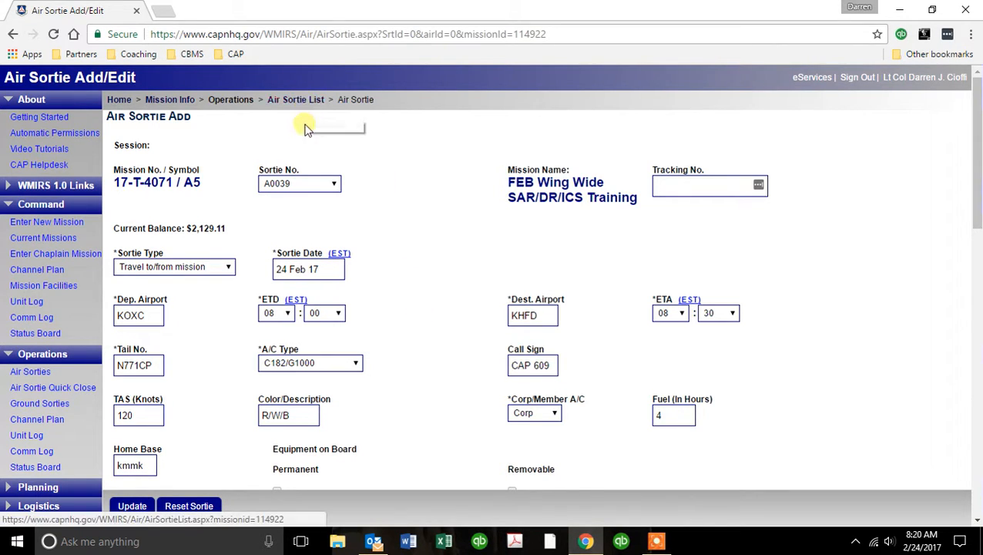
pyautogui.click(334, 185)
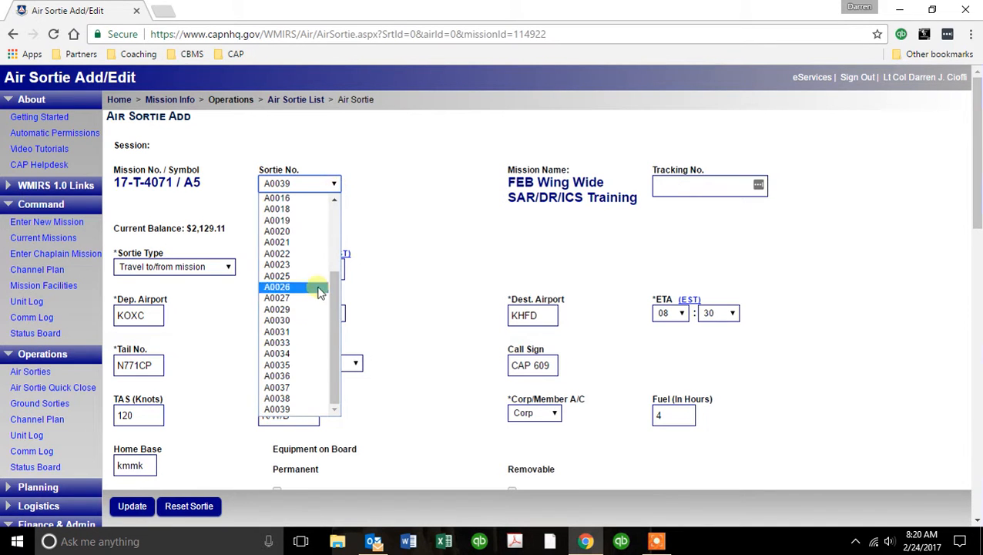
pyautogui.click(306, 399)
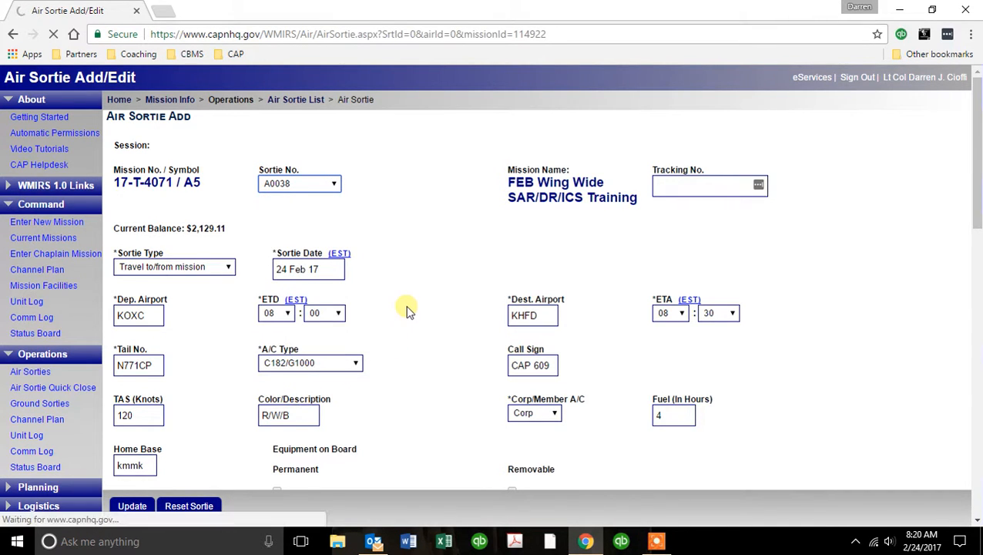
pyautogui.click(336, 186)
pyautogui.moveTo(335, 334); pyautogui.dragTo(333, 367)
pyautogui.click(308, 409)
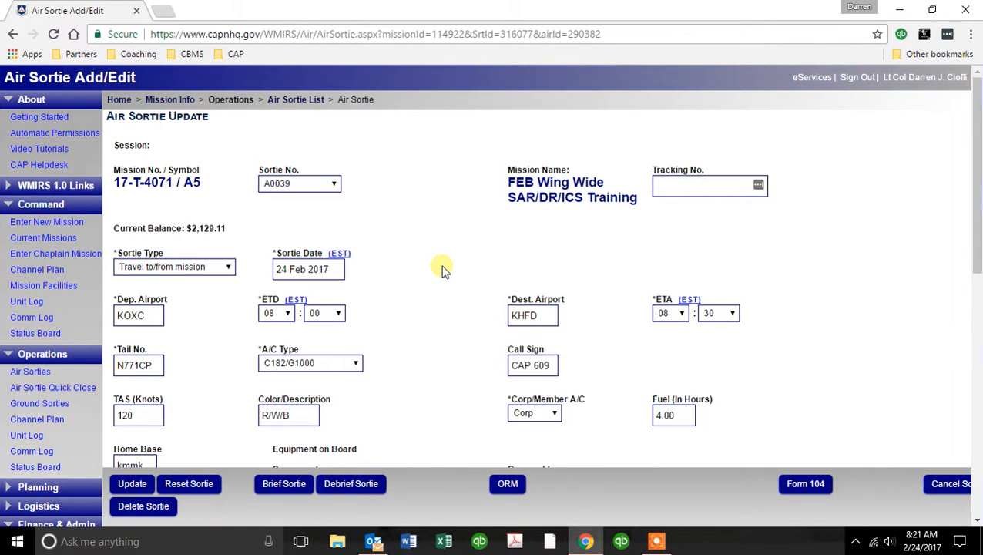
pyautogui.scroll(-8, 443, 270)
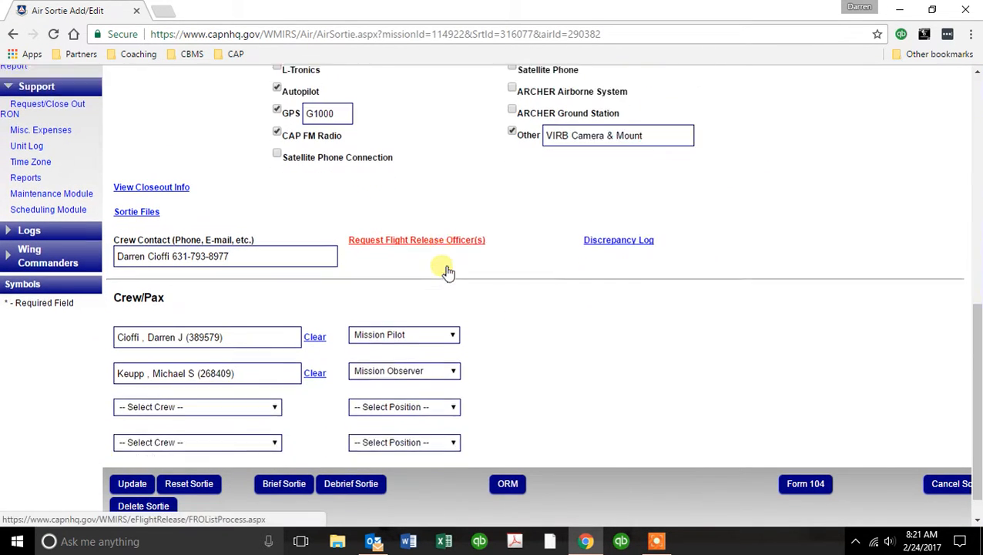
pyautogui.scroll(-1, 447, 271)
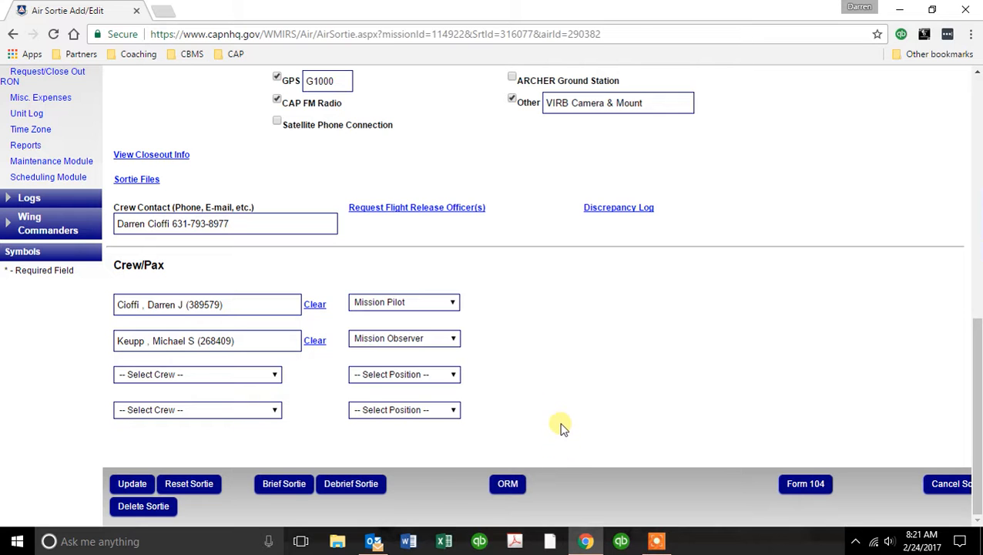
# Submit a flight release request to the selected FRO and close the request window.
pyautogui.click(418, 208)
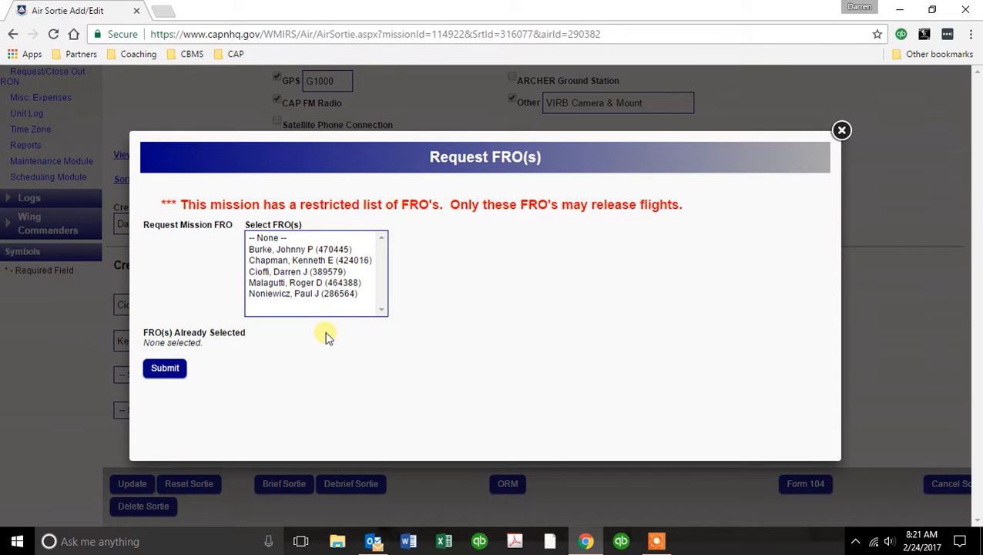
pyautogui.click(327, 285)
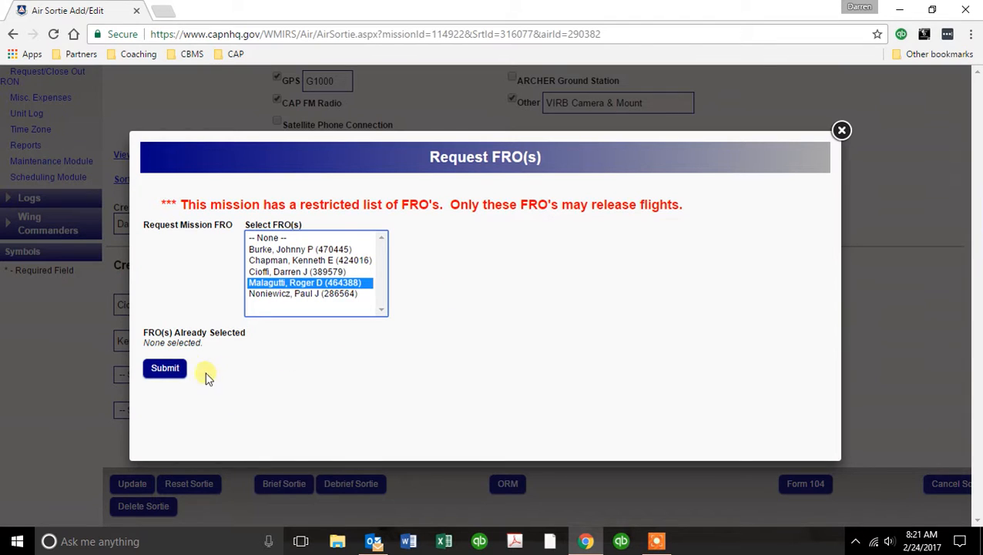
pyautogui.click(167, 367)
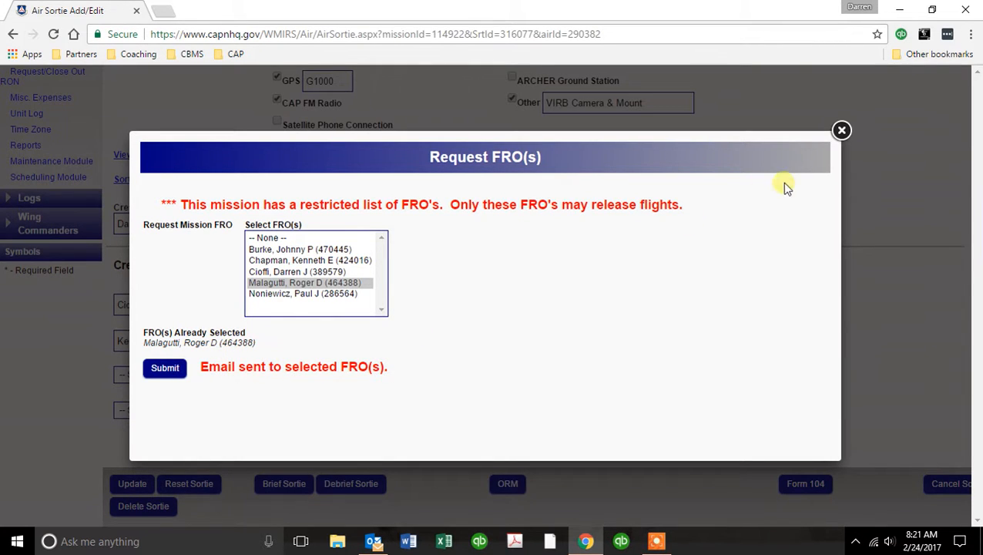
pyautogui.click(842, 130)
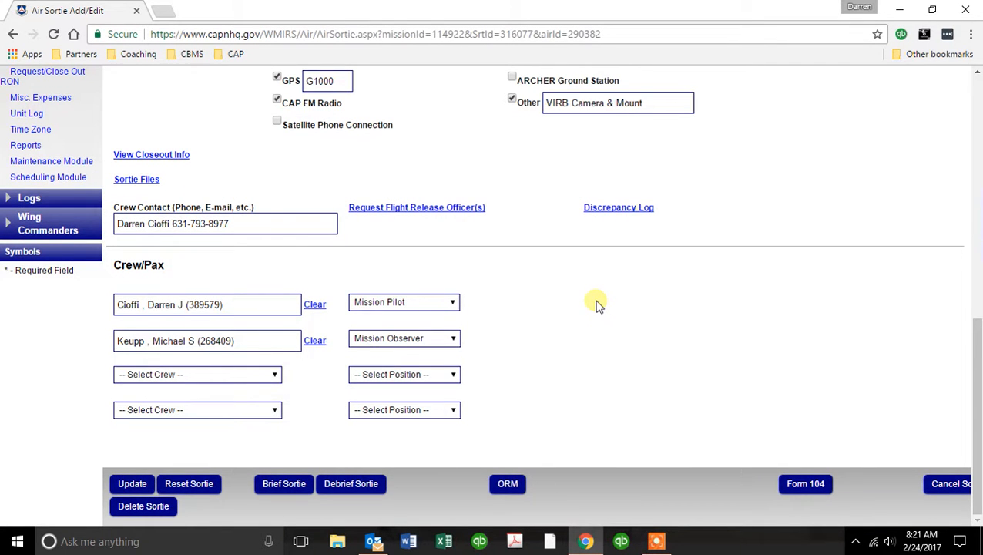
# Rate human factors: 250-1,000 hrs PIC, >50 CAP hours, >10 hrs currency, <8 hr duty, fully rested.
pyautogui.click(508, 484)
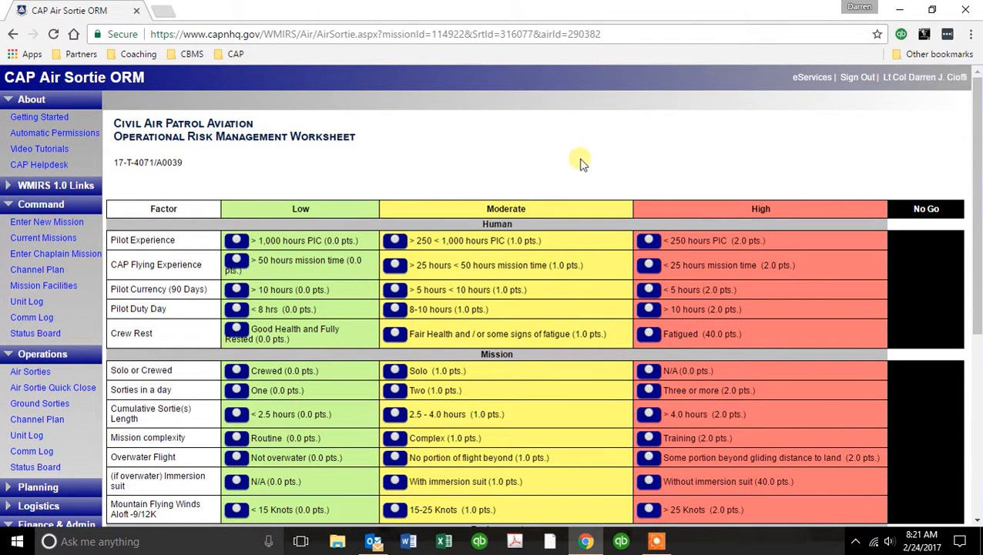
pyautogui.scroll(-2, 582, 164)
pyautogui.scroll(1, 462, 115)
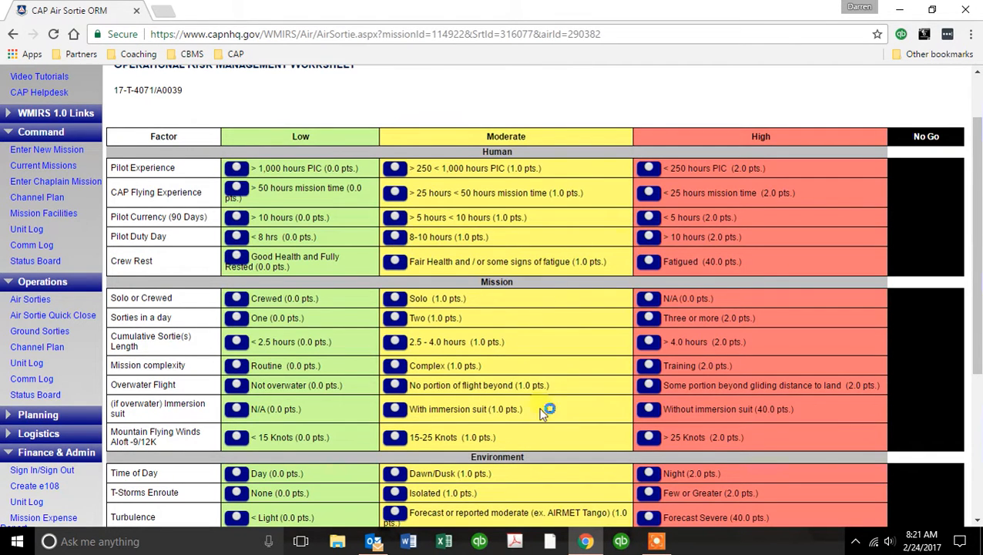
pyautogui.scroll(-1, 542, 414)
pyautogui.click(396, 98)
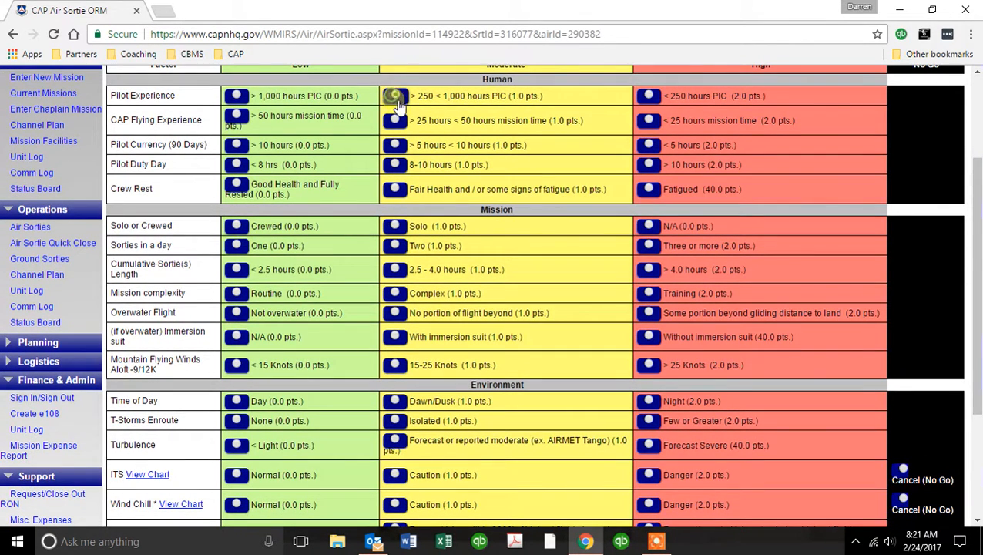
pyautogui.click(255, 126)
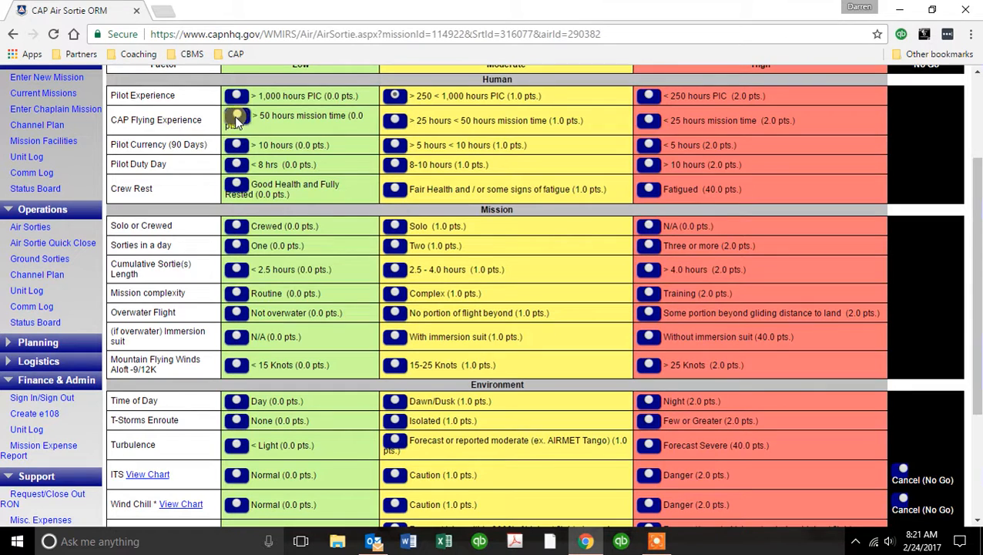
pyautogui.click(236, 145)
pyautogui.click(237, 164)
pyautogui.click(240, 188)
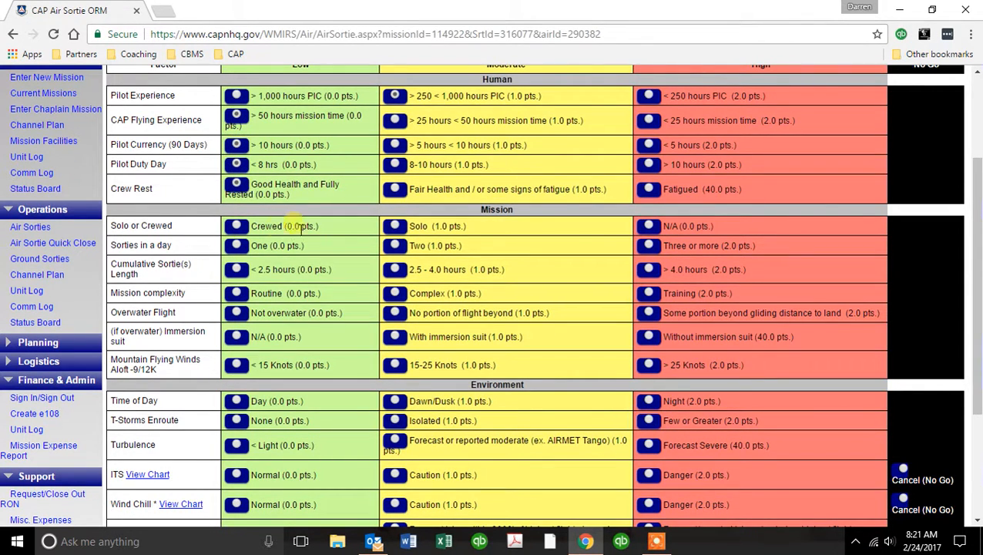
# Rate mission factors: Crewed, three+ sorties, 2.5-4.0 hours, Routine, not overwater, winds <15 kt.
pyautogui.click(237, 228)
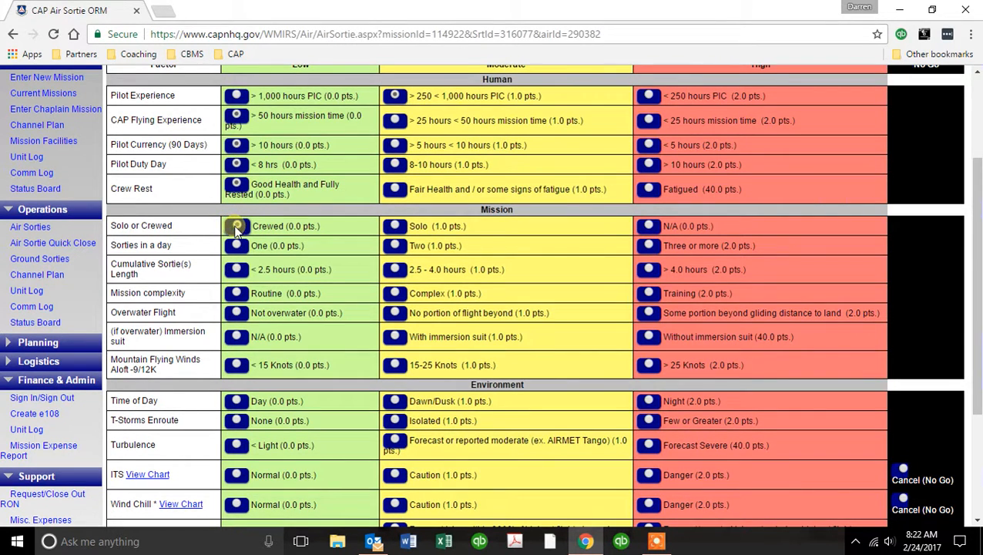
pyautogui.click(649, 245)
pyautogui.click(394, 269)
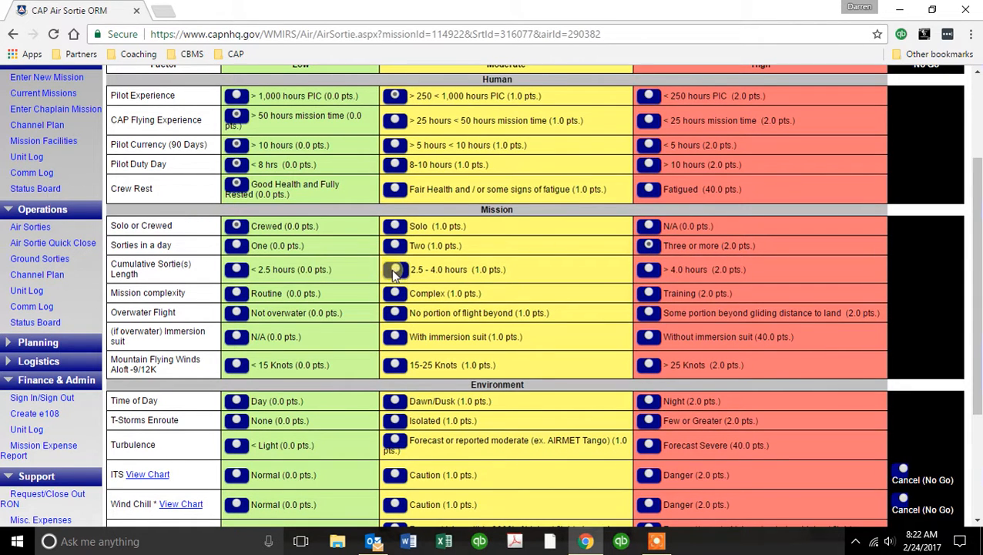
pyautogui.click(237, 294)
pyautogui.click(238, 313)
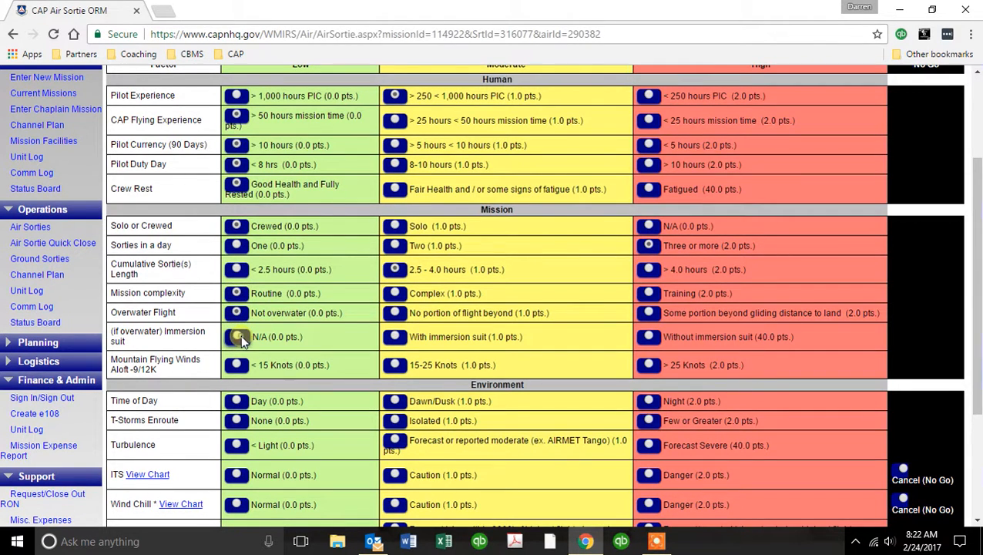
pyautogui.click(237, 365)
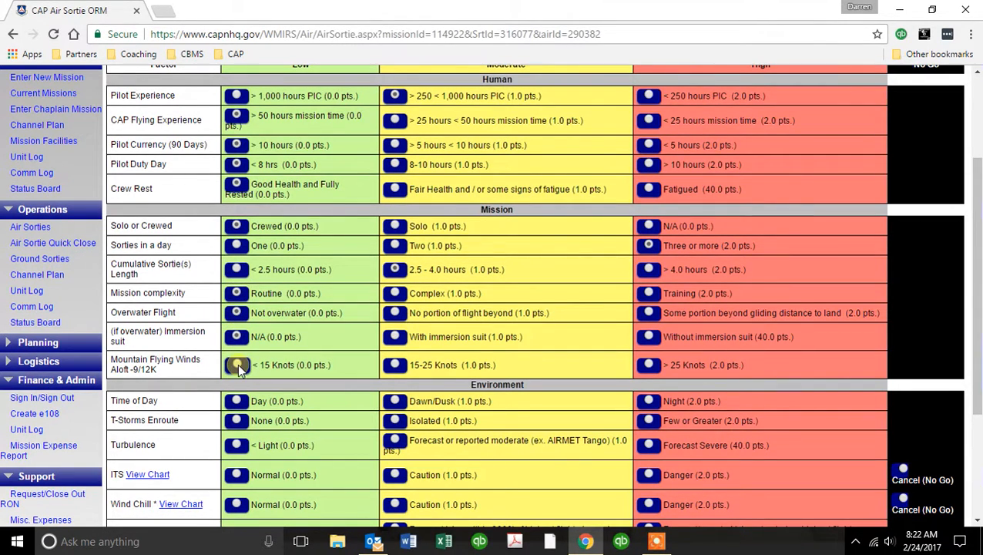
# Rate Day, no thunderstorms, light turbulence, normal ITS and wind chill, no icing reported.
pyautogui.scroll(-3, 282, 350)
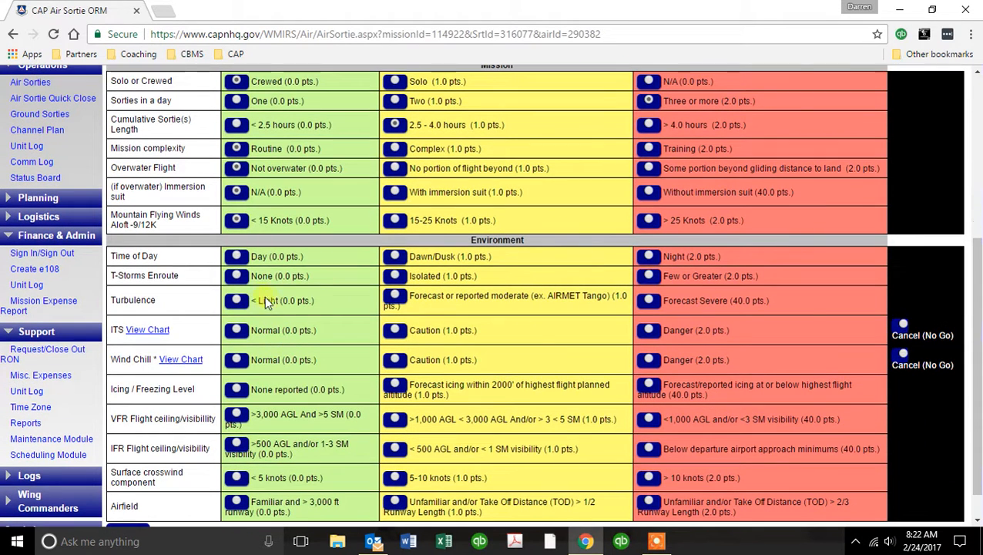
pyautogui.click(239, 260)
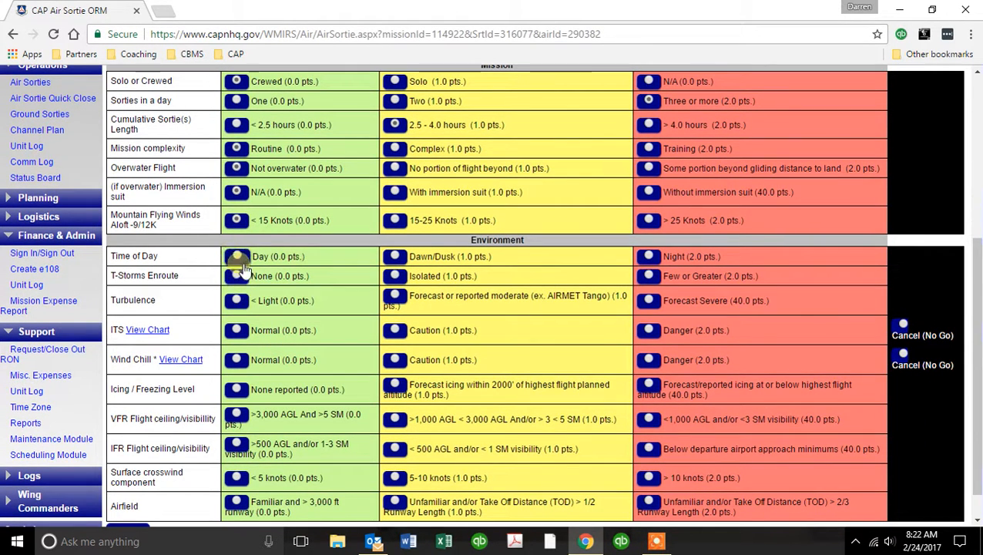
pyautogui.click(238, 275)
pyautogui.click(236, 302)
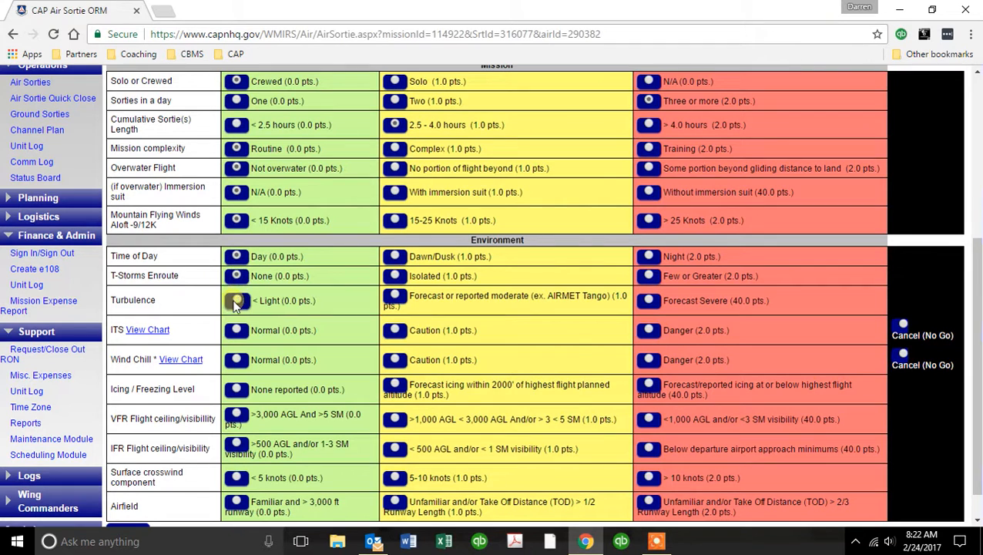
pyautogui.click(239, 330)
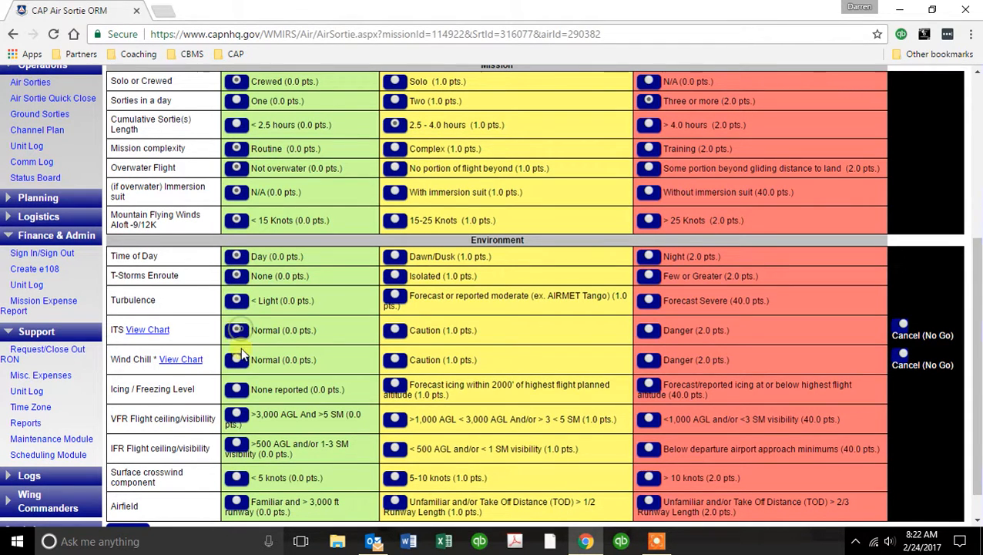
pyautogui.click(239, 358)
pyautogui.click(241, 391)
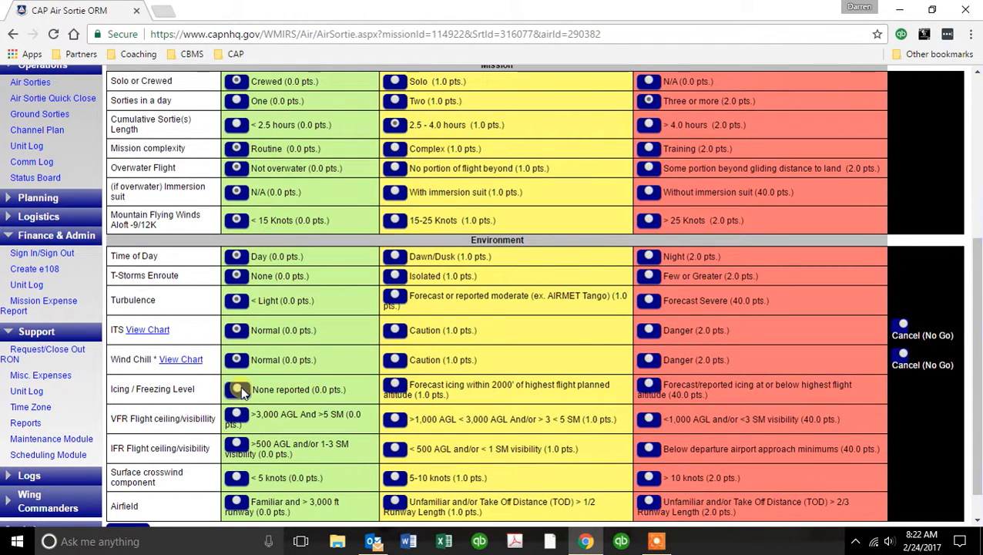
# Rate VFR >3,000 AGL, IFR >500 AGL, crosswind 5-10 kt, familiar airfield, then submit the worksheet.
pyautogui.click(239, 414)
pyautogui.click(237, 447)
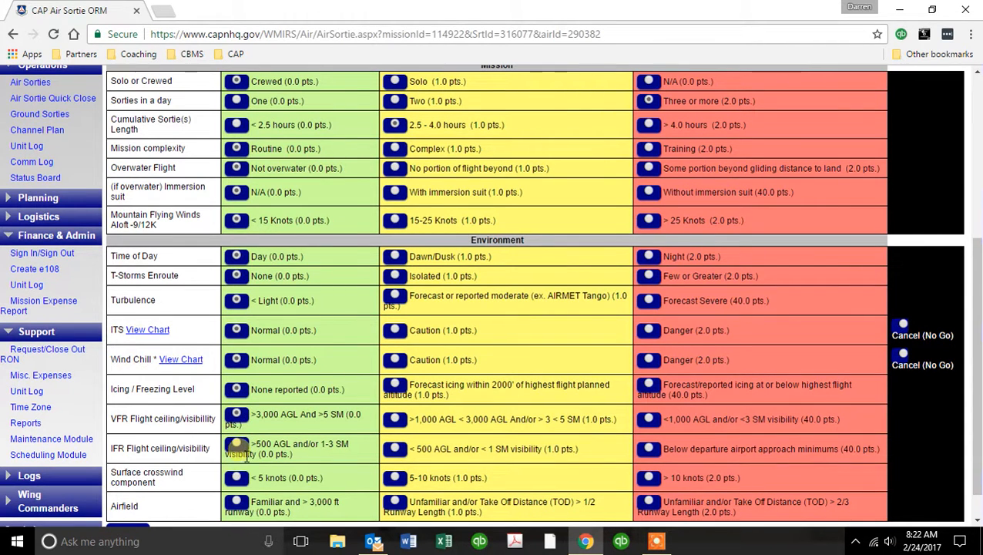
pyautogui.click(240, 476)
pyautogui.click(420, 476)
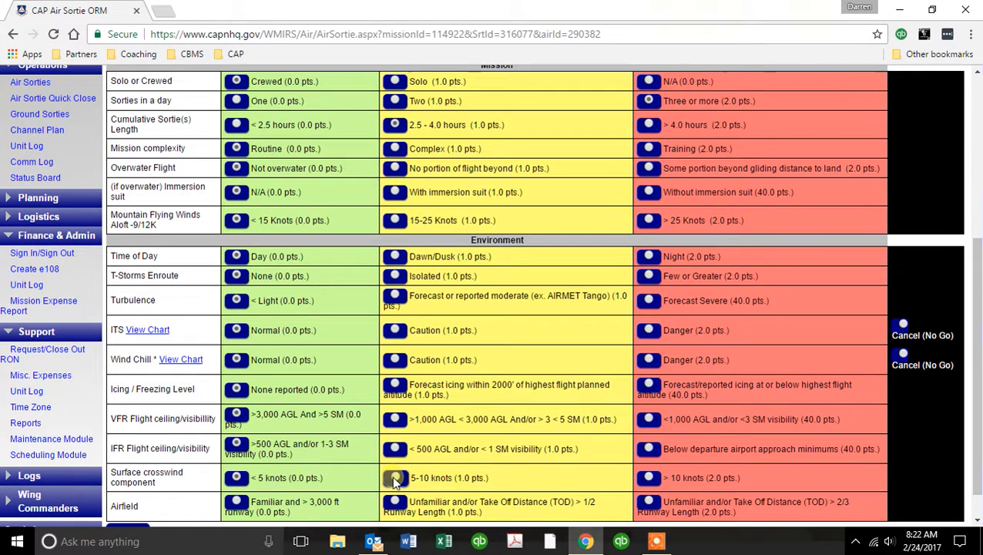
pyautogui.scroll(-1, 314, 426)
pyautogui.click(239, 469)
pyautogui.click(126, 498)
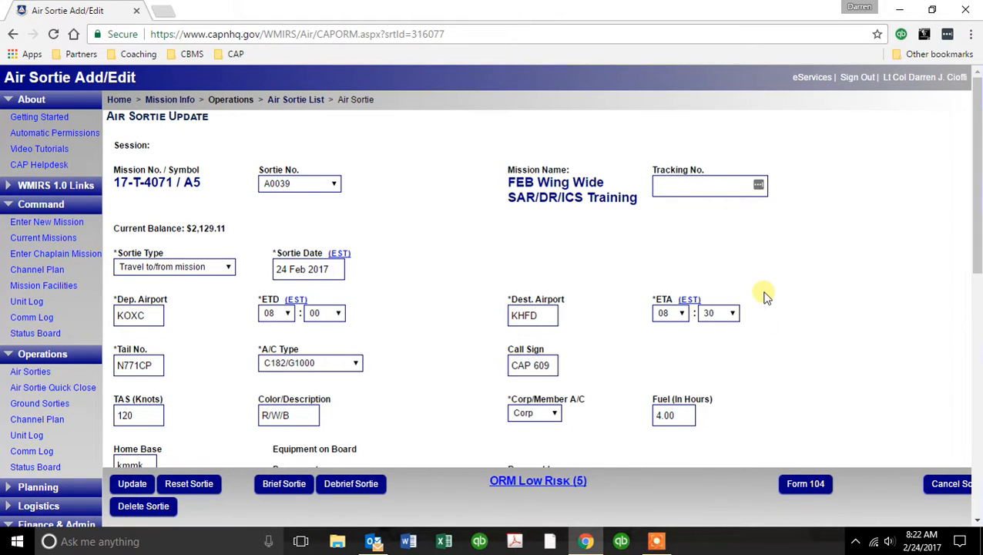
# With ORM showing Low Risk (5), open the Air Sortie Briefing page for A0039.
pyautogui.click(299, 489)
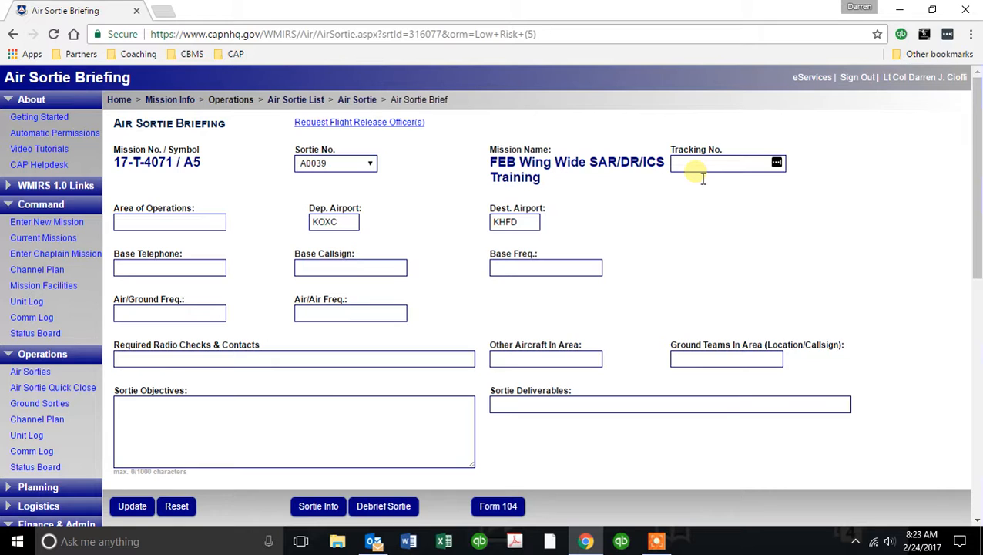
# Enter area of operations 'Central Connecticut', the previously used base phone number, and Hartford Mission Base.
pyautogui.click(214, 223)
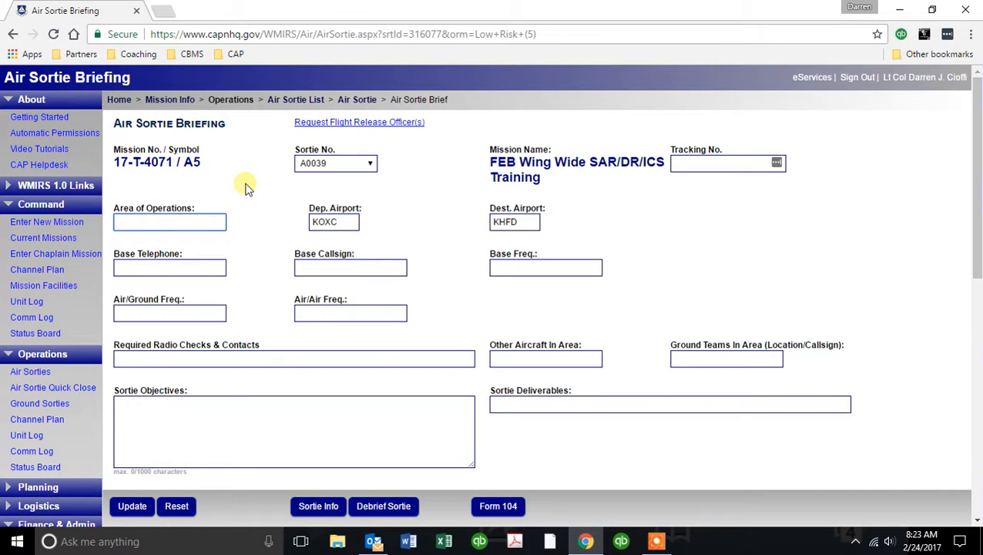
pyautogui.write('Central Connecticut')
pyautogui.press('Tab')
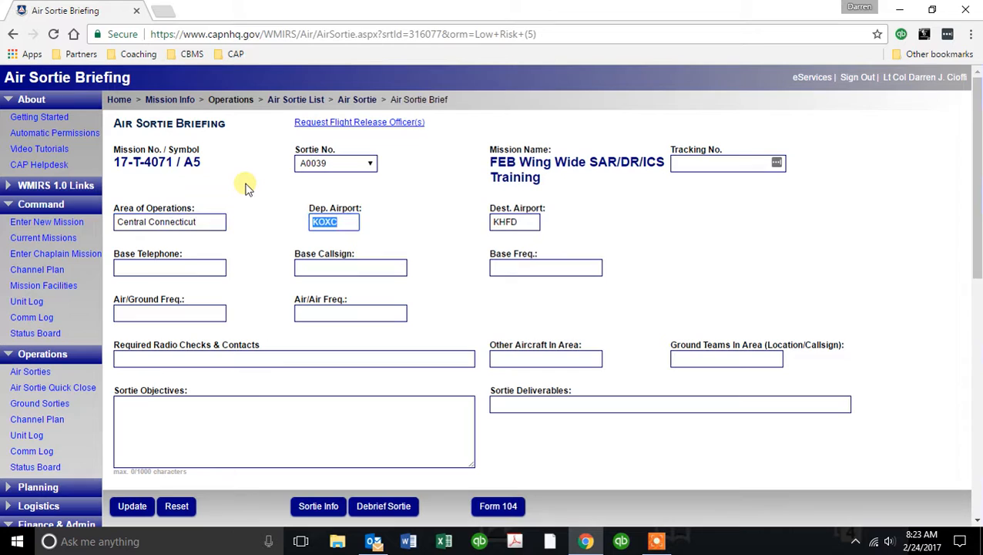
pyautogui.press('Tab')
pyautogui.press('Tab')
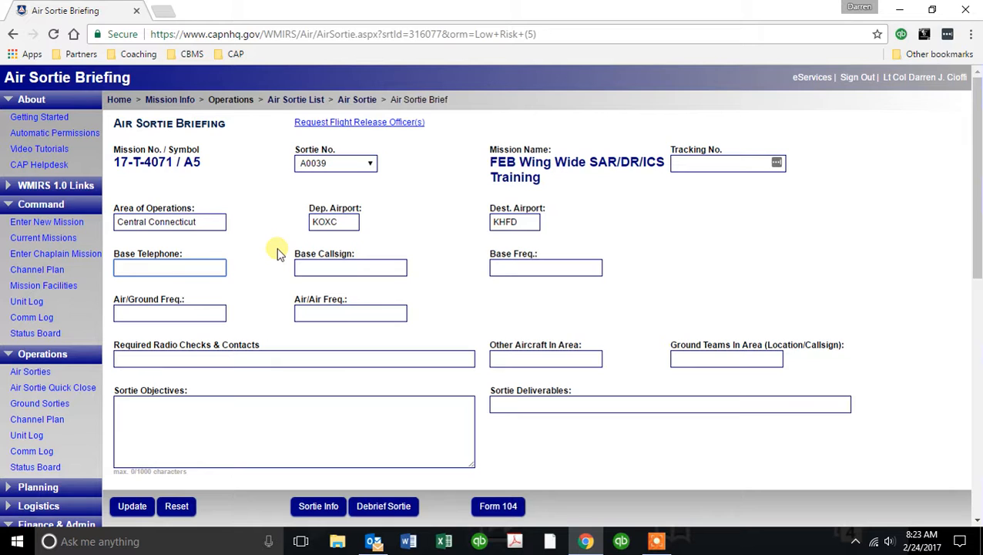
pyautogui.write('203')
pyautogui.press('Down')
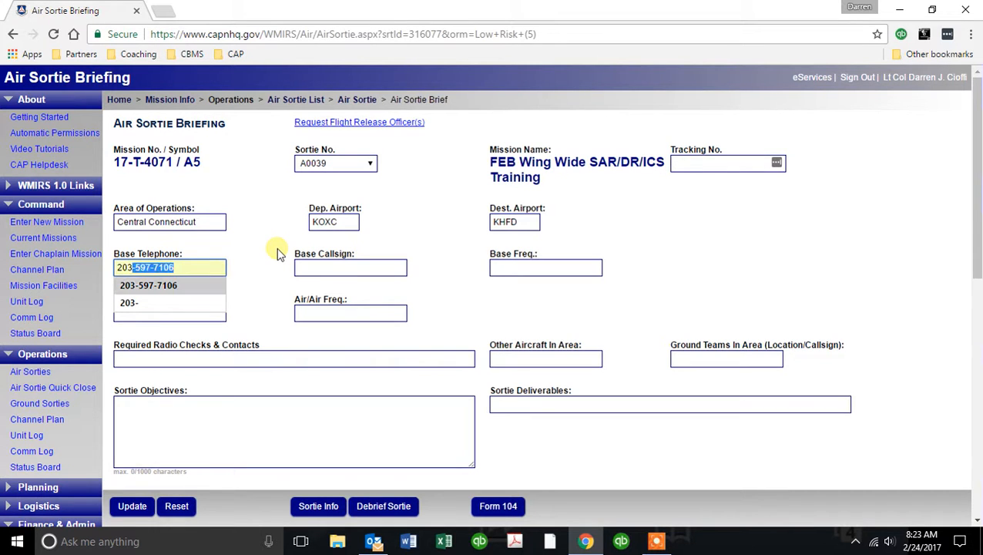
pyautogui.press('Tab')
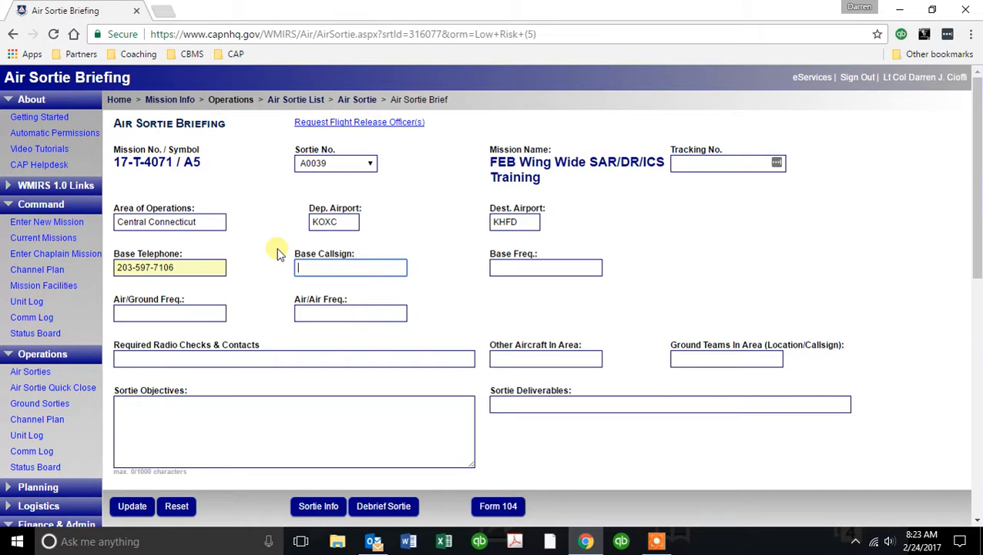
pyautogui.write('Hartfor')
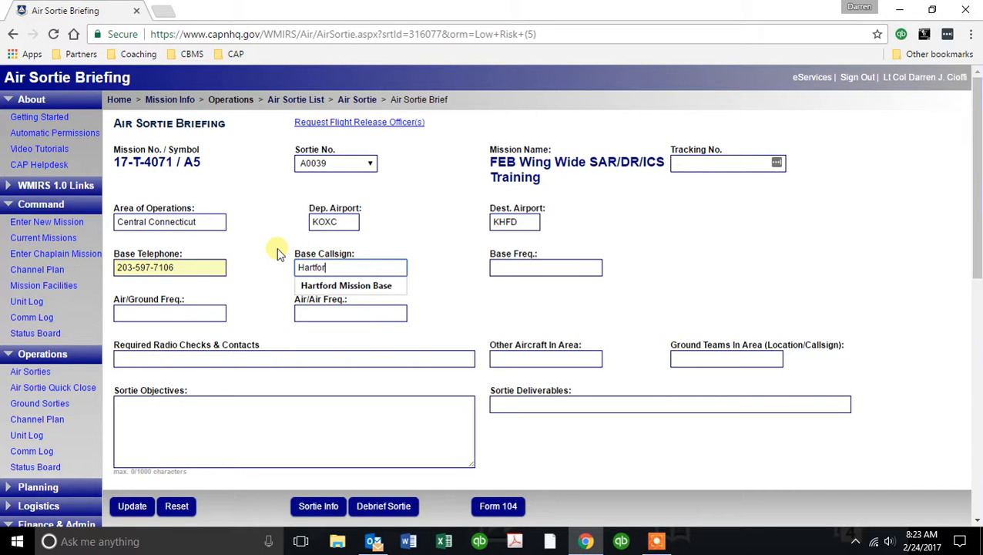
pyautogui.write('d Mission')
pyautogui.press('Down')
pyautogui.press('Tab')
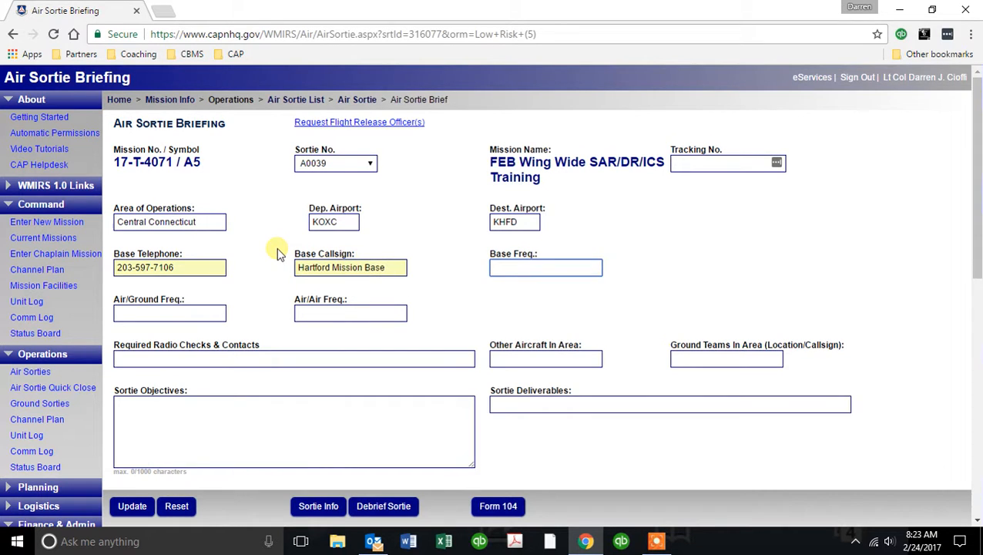
# Set base and air/air frequencies to Air 1 and radio checks to before takeoff and every 30 minutes.
pyautogui.write('Air 1')
pyautogui.press('Tab')
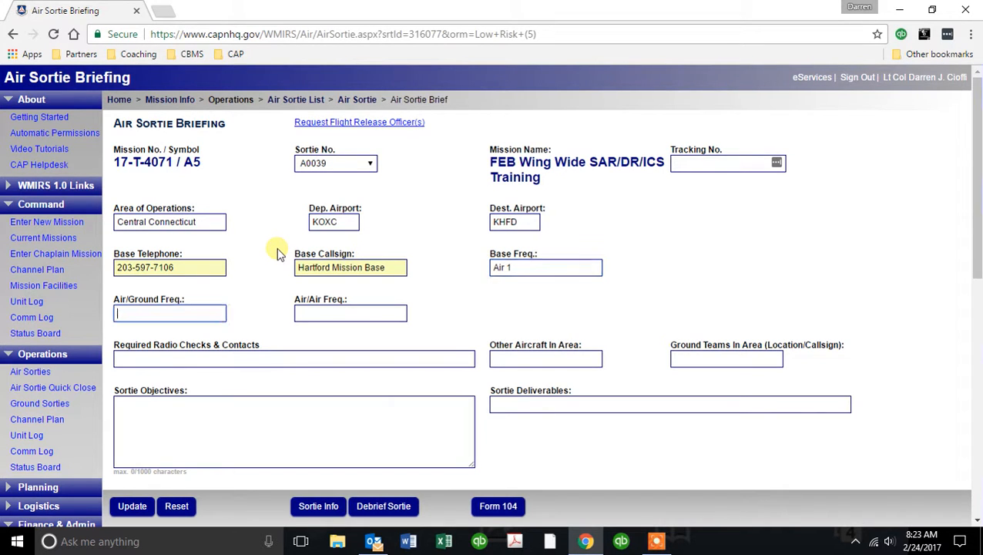
pyautogui.write('Air 1')
pyautogui.press('Tab')
pyautogui.write('Air 1')
pyautogui.press('Tab')
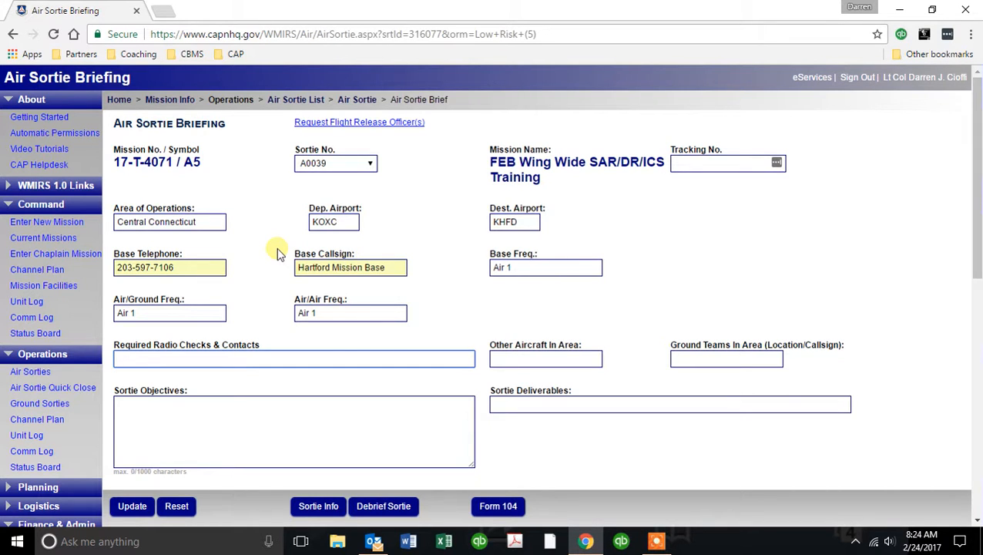
pyautogui.write('Bef')
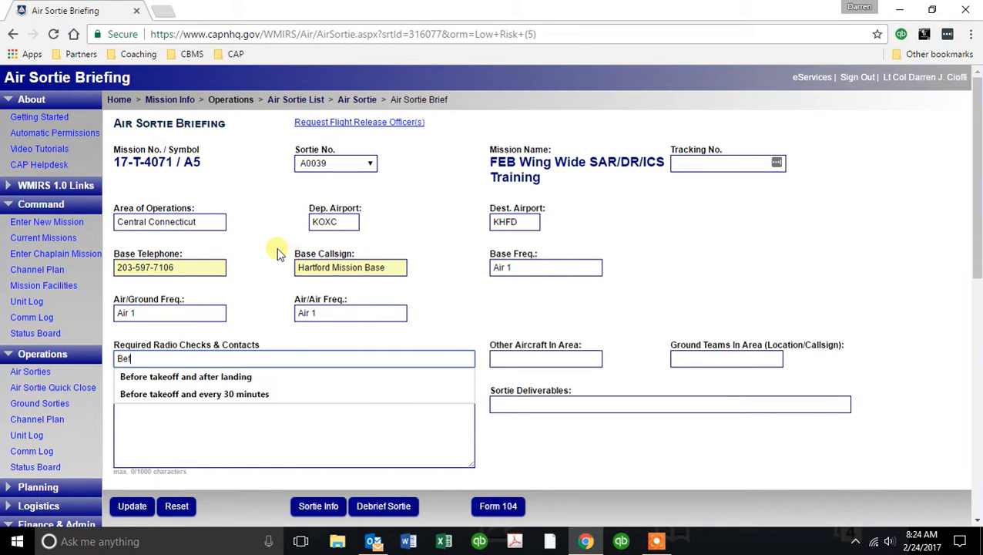
pyautogui.write('ore Takeoff')
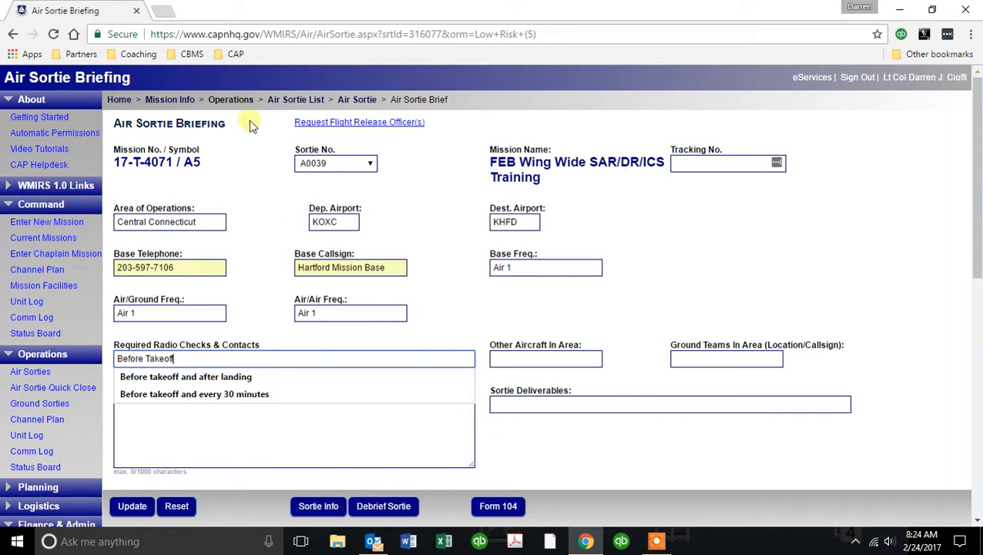
pyautogui.click(231, 394)
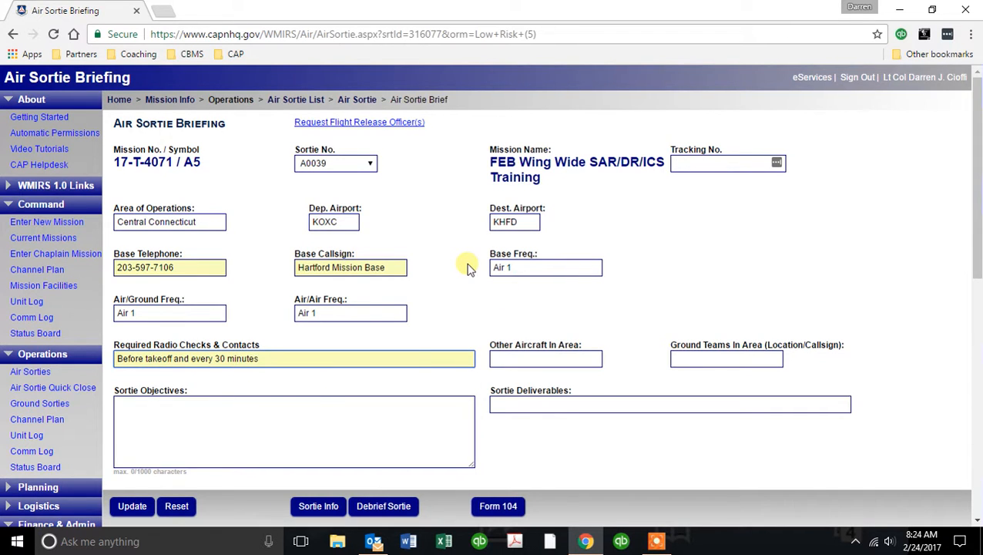
# Enter NA for other aircraft in the area and for ground teams.
pyautogui.click(509, 359)
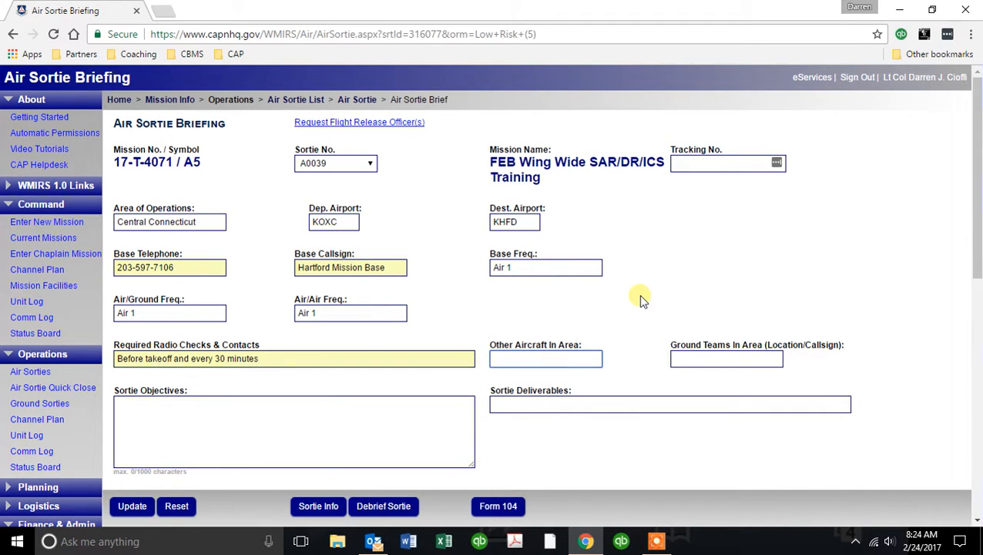
pyautogui.write('NA')
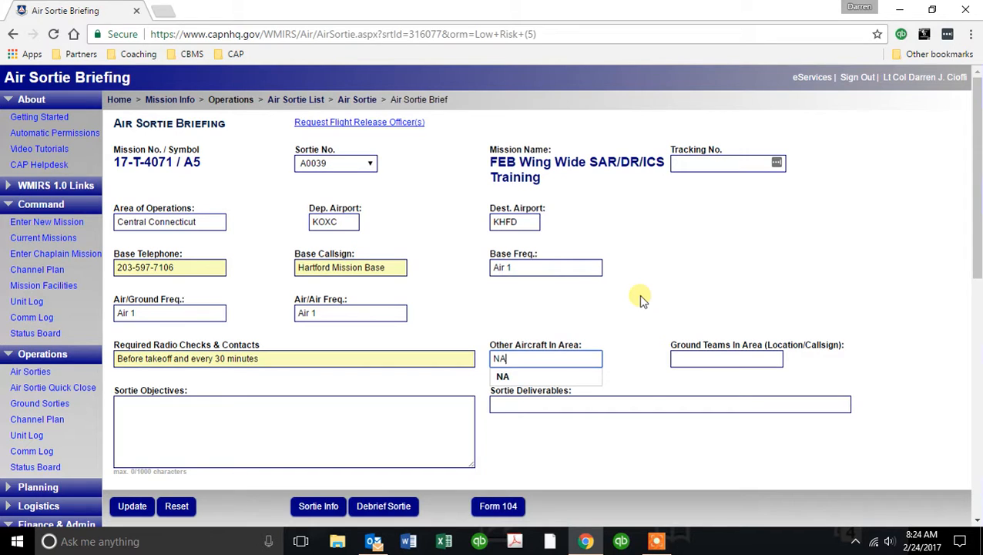
pyautogui.press('Tab')
pyautogui.write('NA')
pyautogui.press('Tab')
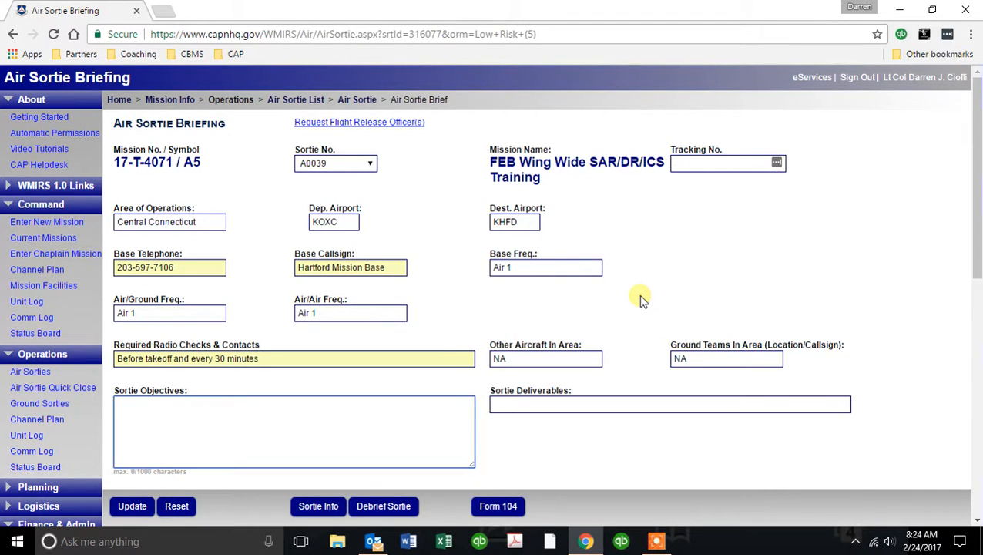
# Set sortie objectives to 'Move personnel to mission base' and deliverables to 'Move personnel to mission'.
pyautogui.write('Move personn')
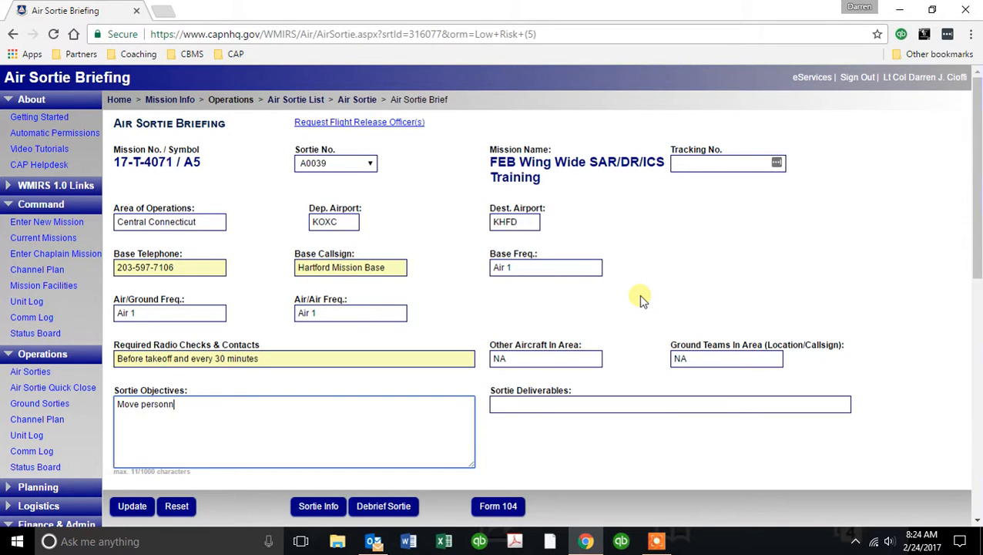
pyautogui.write('el from')
pyautogui.press('BackSpace')
pyautogui.press('BackSpace')
pyautogui.press('BackSpace')
pyautogui.press('BackSpace')
pyautogui.press('BackSpace')
pyautogui.write('to mission base')
pyautogui.press('Tab')
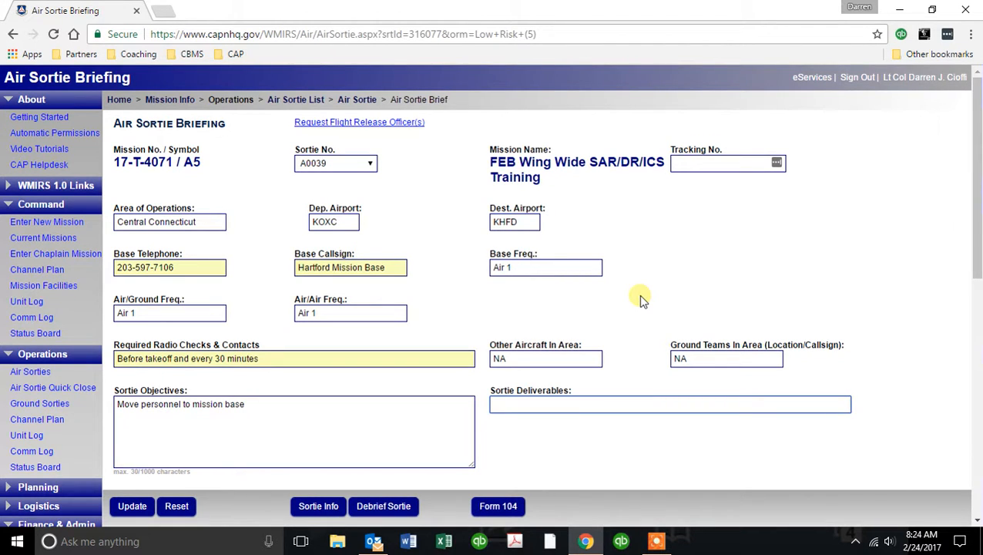
pyautogui.write('Move personnel to mission')
pyautogui.press('Tab')
# Set actions to Notify AOBD upon arrival and route of flight to Direct.
pyautogui.scroll(-3, 643, 301)
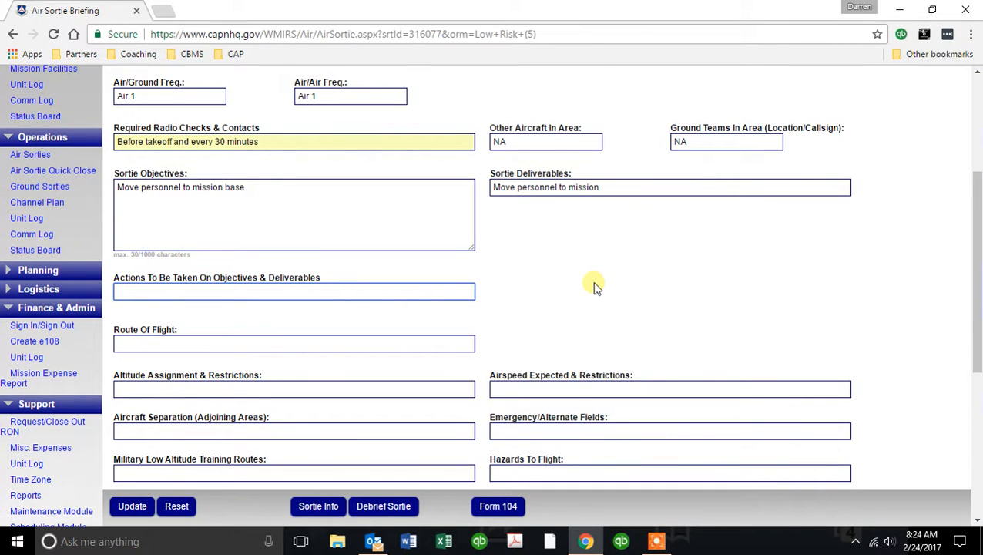
pyautogui.write('No')
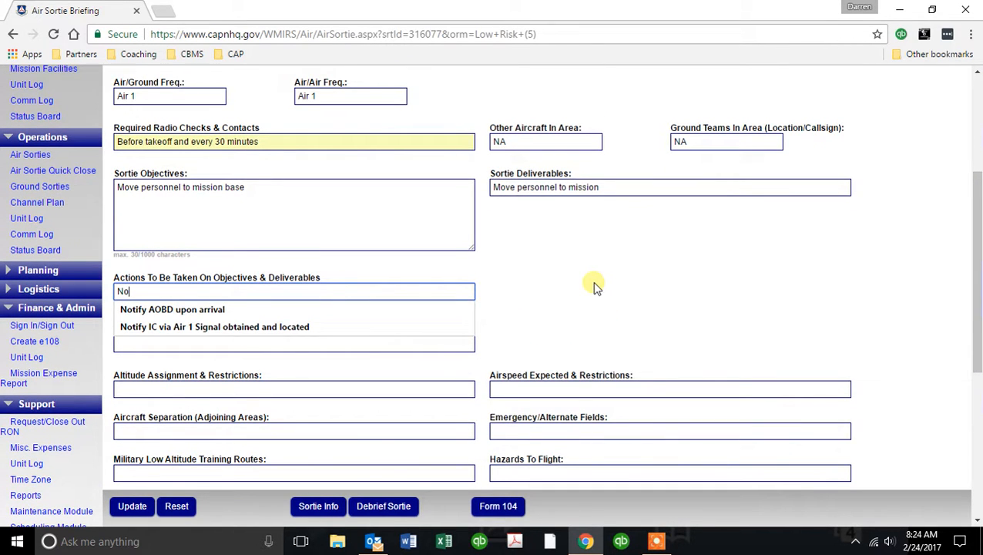
pyautogui.press('Down')
pyautogui.press('Tab')
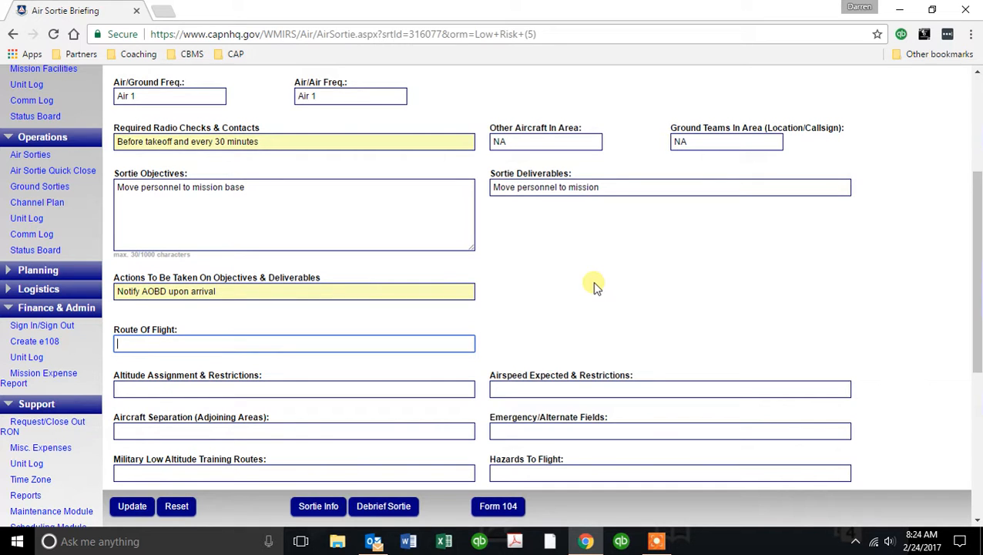
pyautogui.write('Direct')
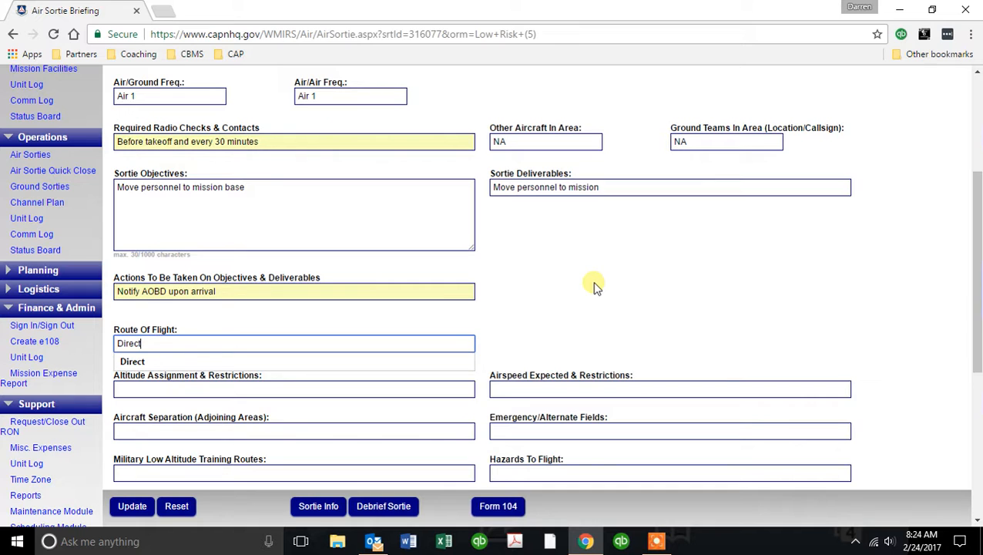
pyautogui.press('Tab')
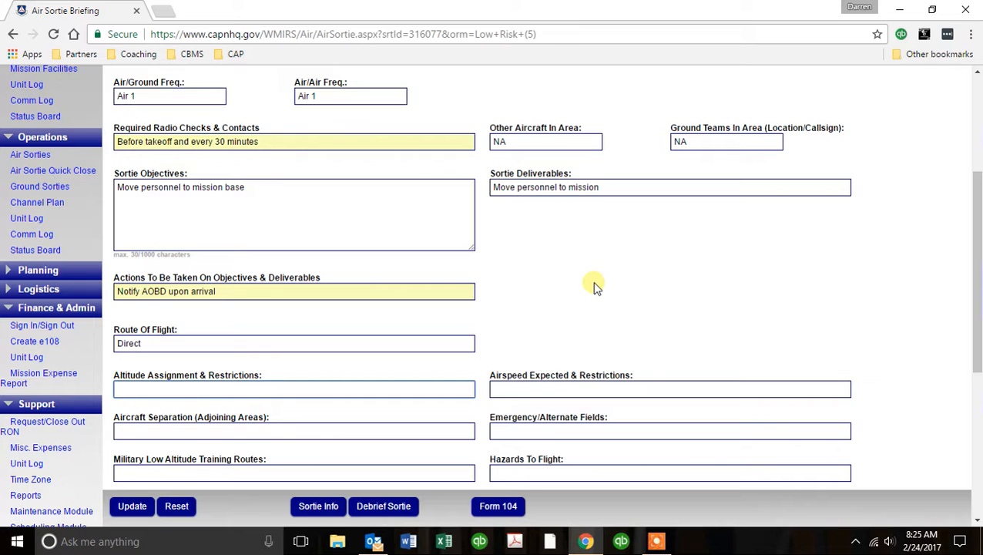
# Set altitude assignment to As per ATC and airspeed to 120Kts.
pyautogui.write('As')
pyautogui.press('Down')
pyautogui.press('Tab')
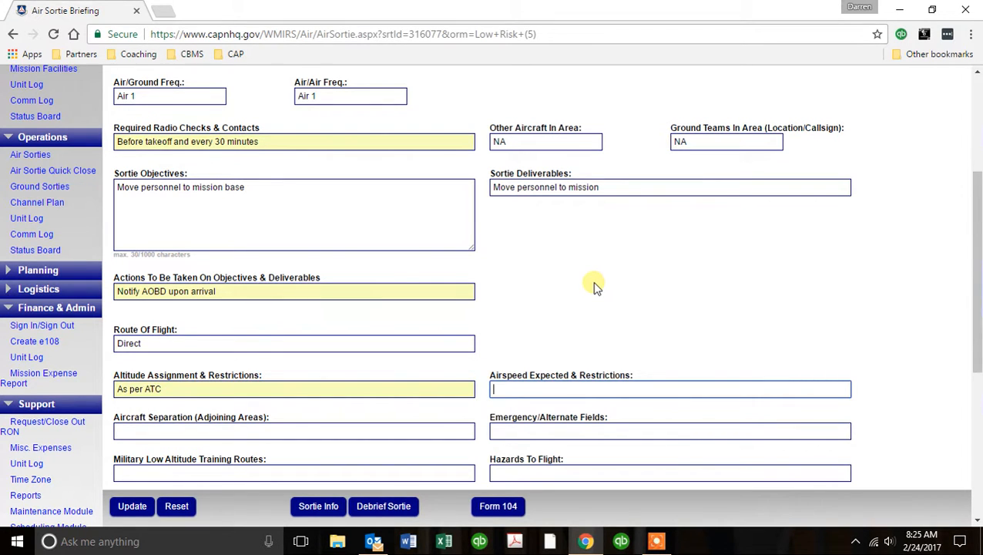
pyautogui.write('12')
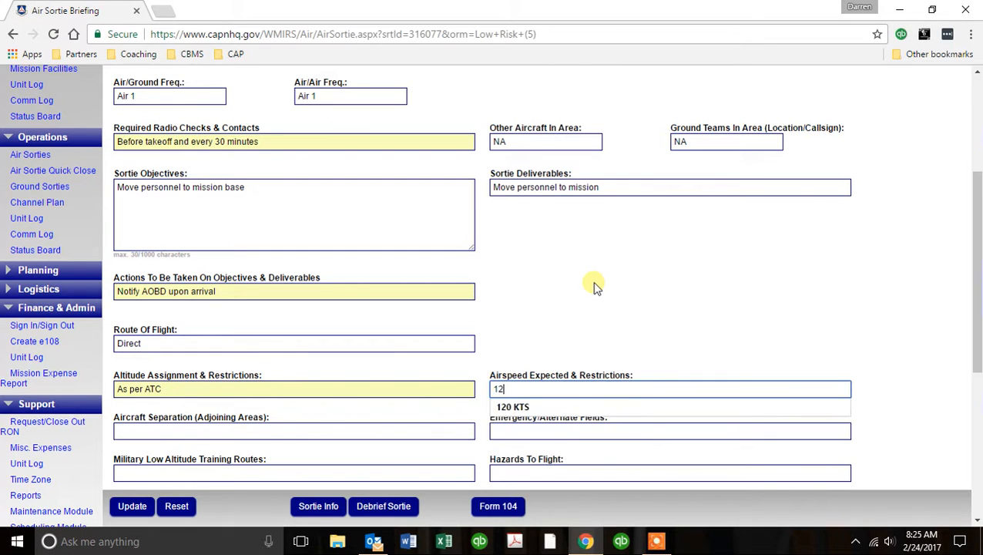
pyautogui.write('0Kts')
pyautogui.press('Tab')
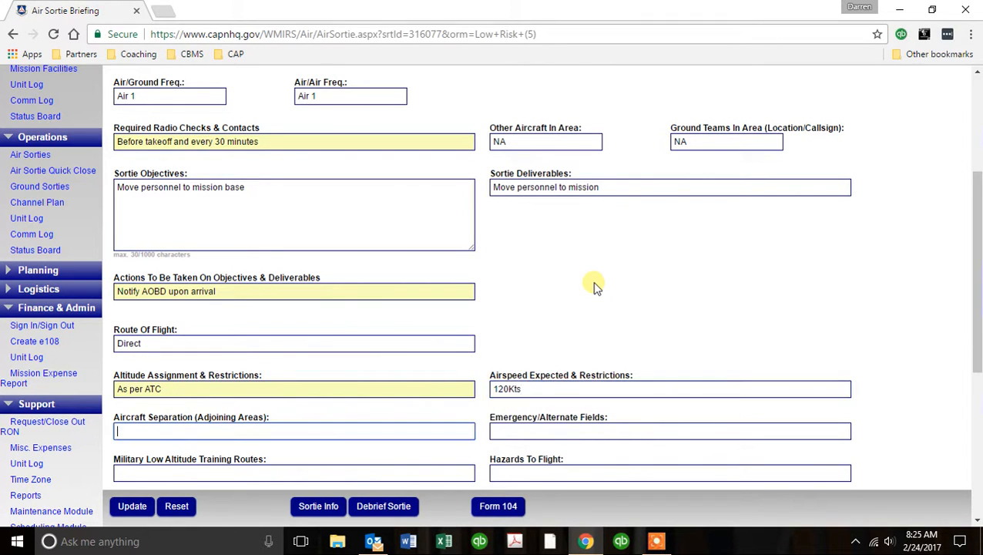
# Enter NA for aircraft separation and MMK as the emergency/alternate field.
pyautogui.write('NA')
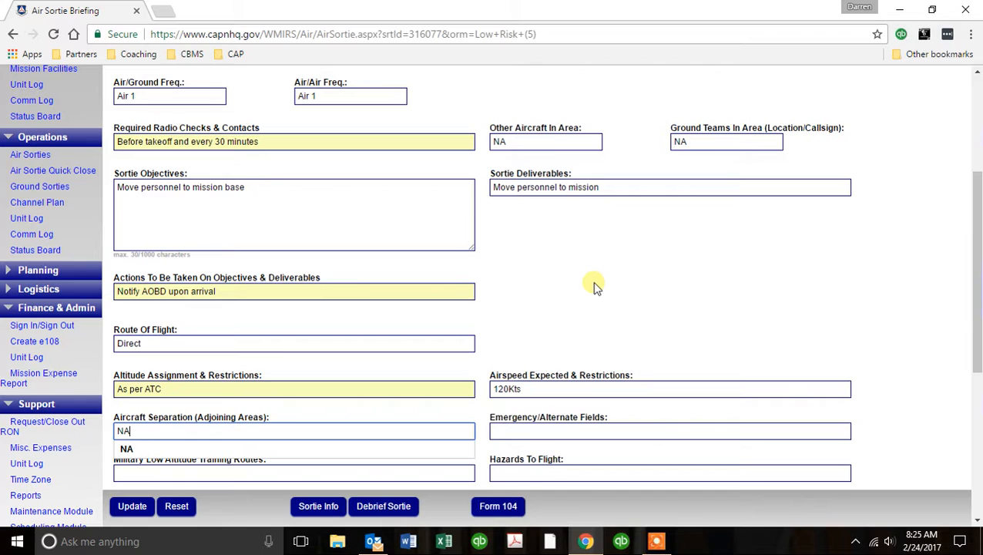
pyautogui.press('Tab')
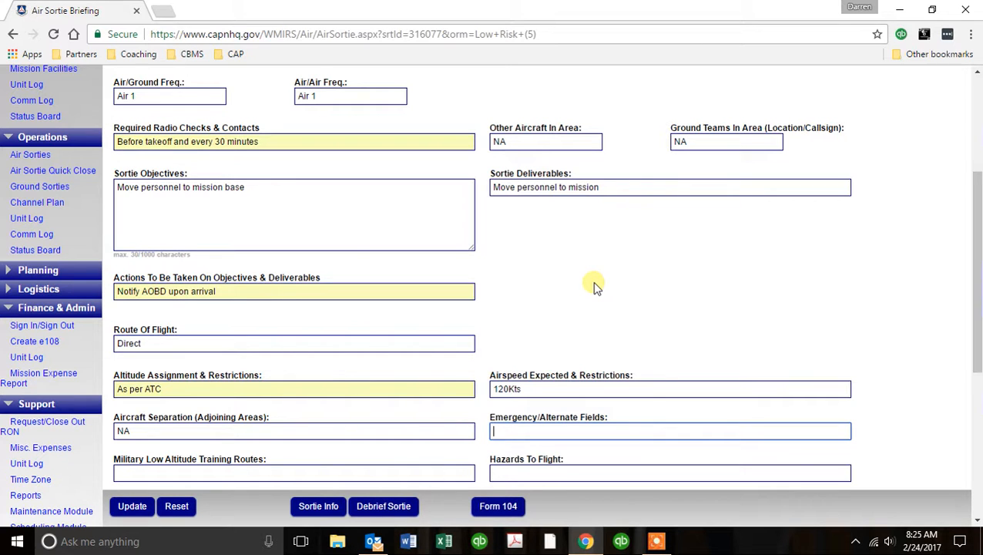
pyautogui.write('MMK')
pyautogui.press('Tab')
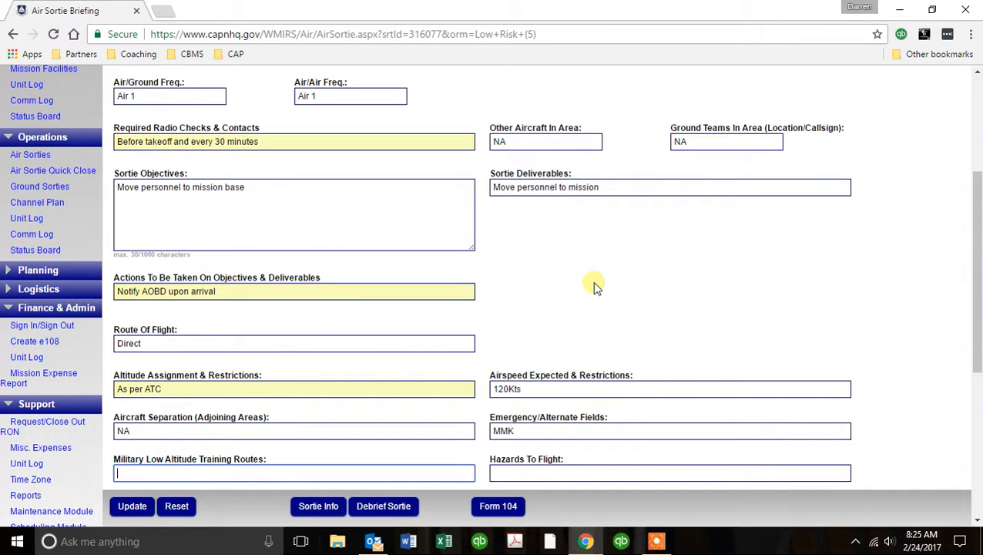
pyautogui.scroll(-1, 592, 284)
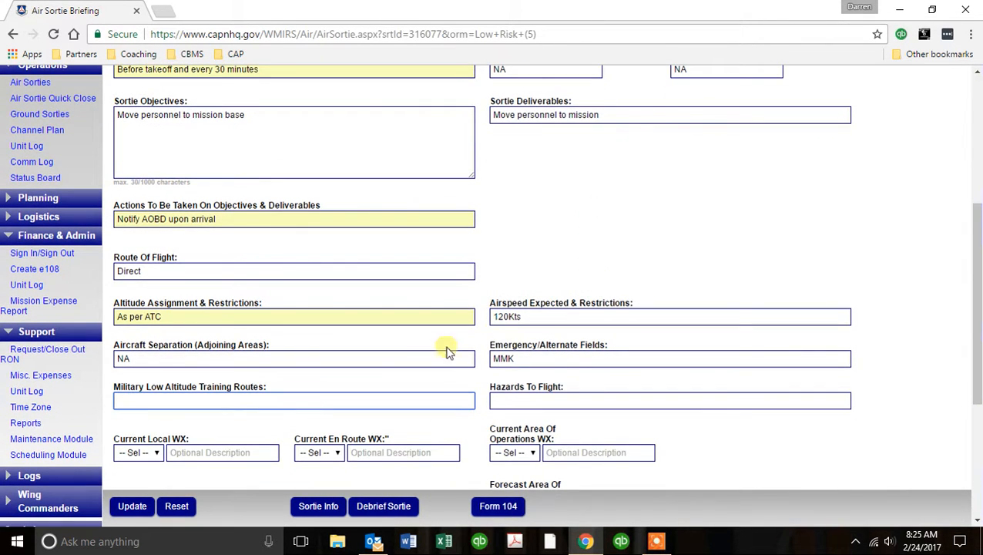
# Enter NA for military low altitude training routes and 'Birds, towers, other aircraft' as hazards to flight.
pyautogui.scroll(-1, 446, 420)
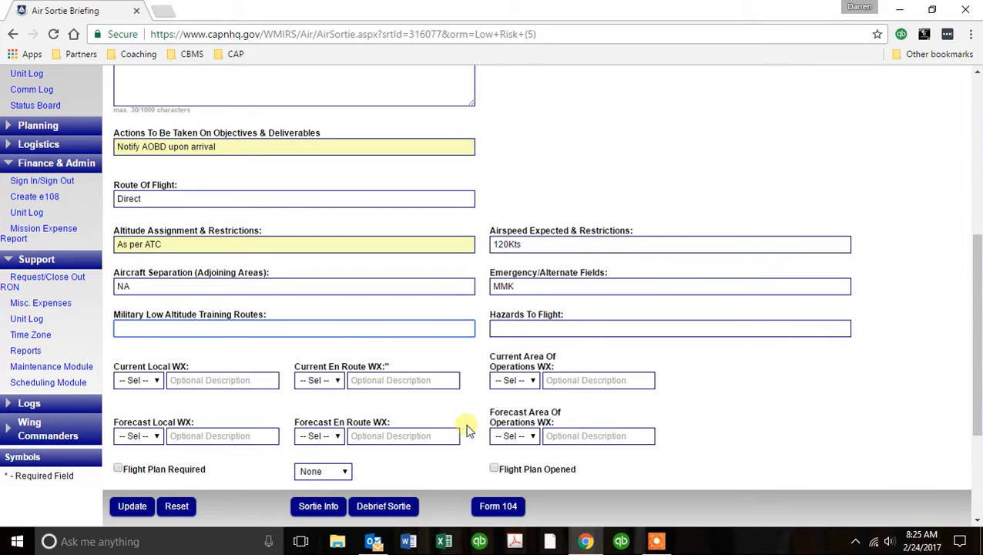
pyautogui.write('NA')
pyautogui.press('Tab')
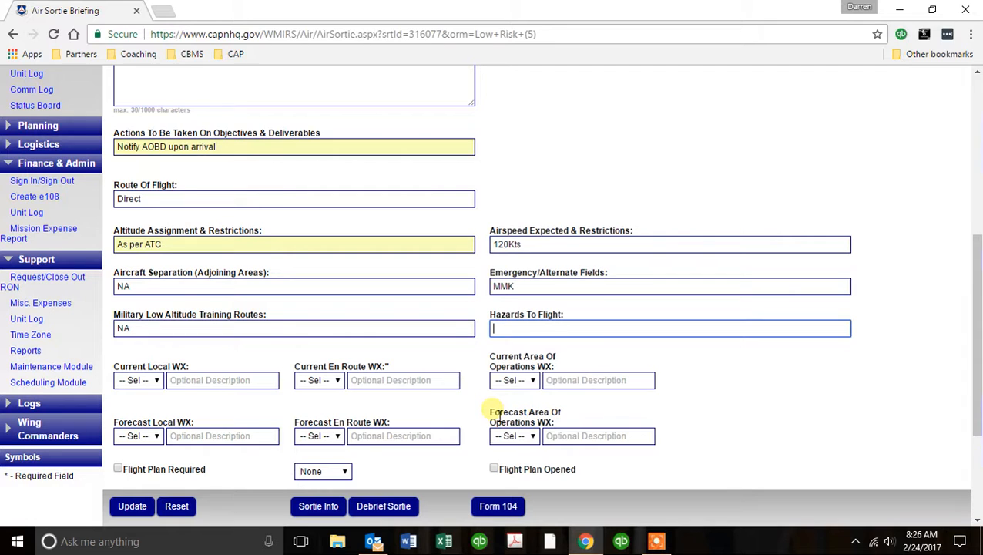
pyautogui.write('Bi')
pyautogui.press('Down')
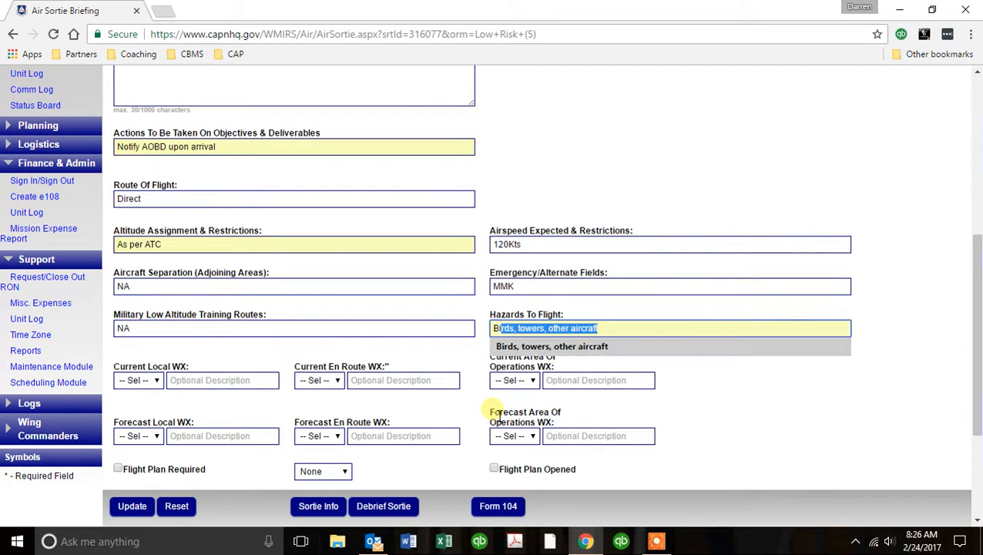
pyautogui.press('Tab')
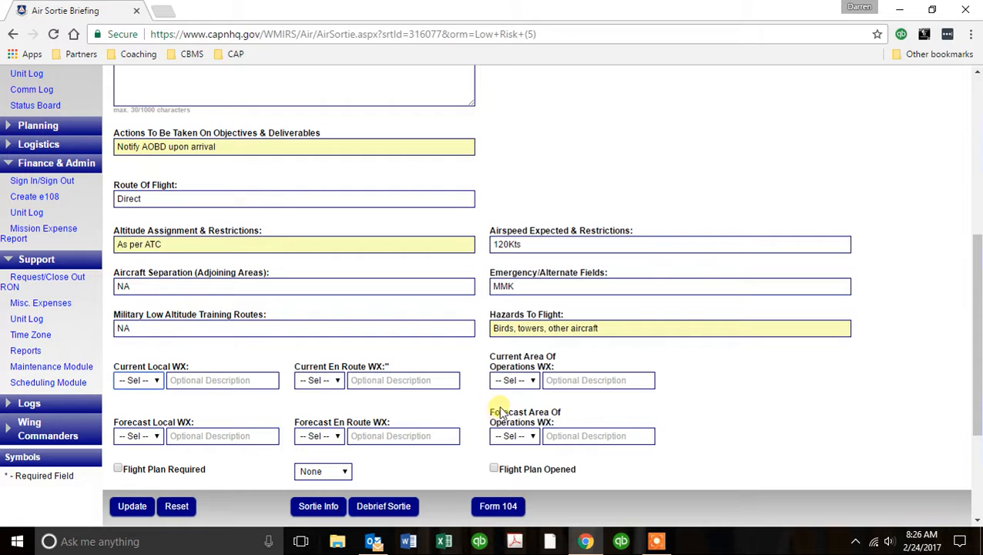
pyautogui.scroll(-1, 432, 385)
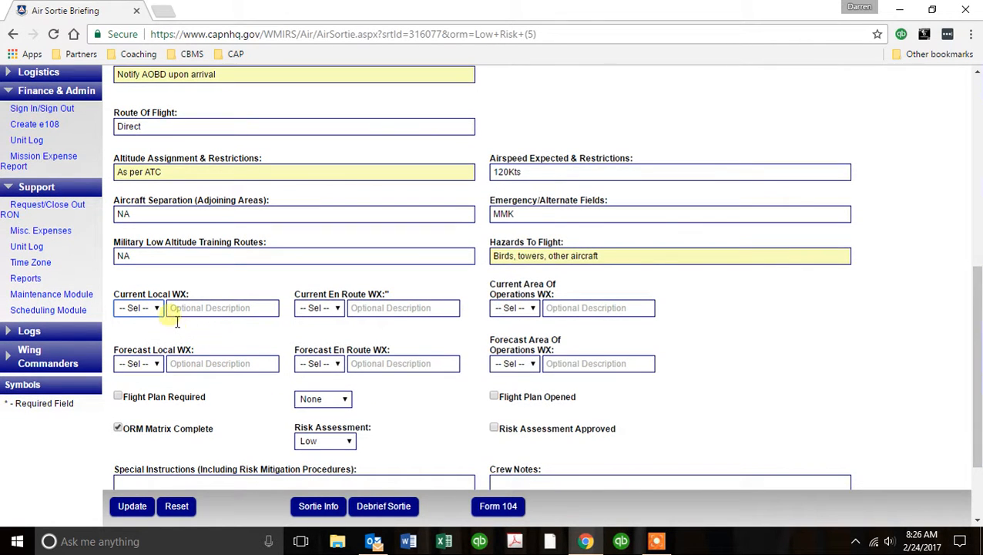
# Select VFR in all six weather dropdowns: current and forecast local, en route, and area of operations.
pyautogui.click(156, 308)
pyautogui.click(157, 336)
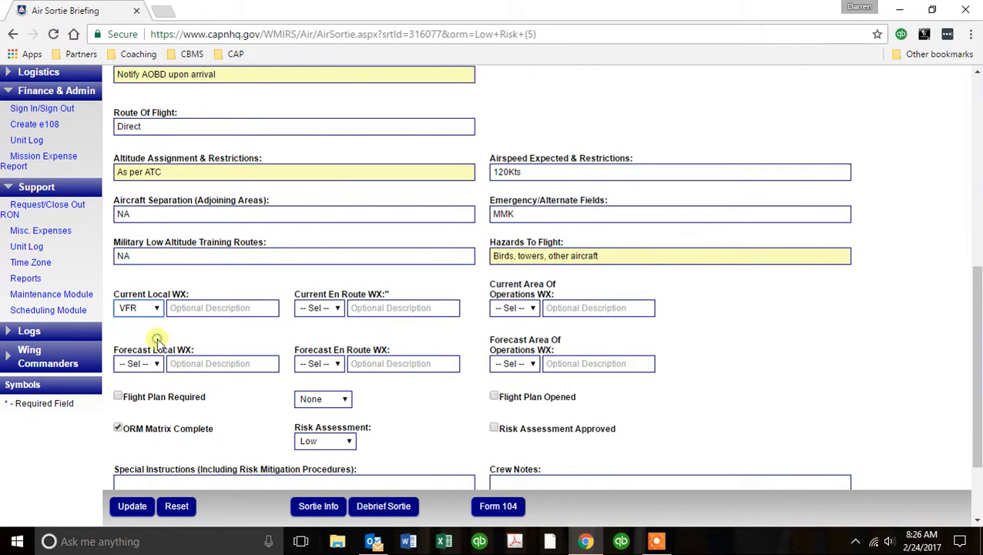
pyautogui.click(321, 308)
pyautogui.click(324, 334)
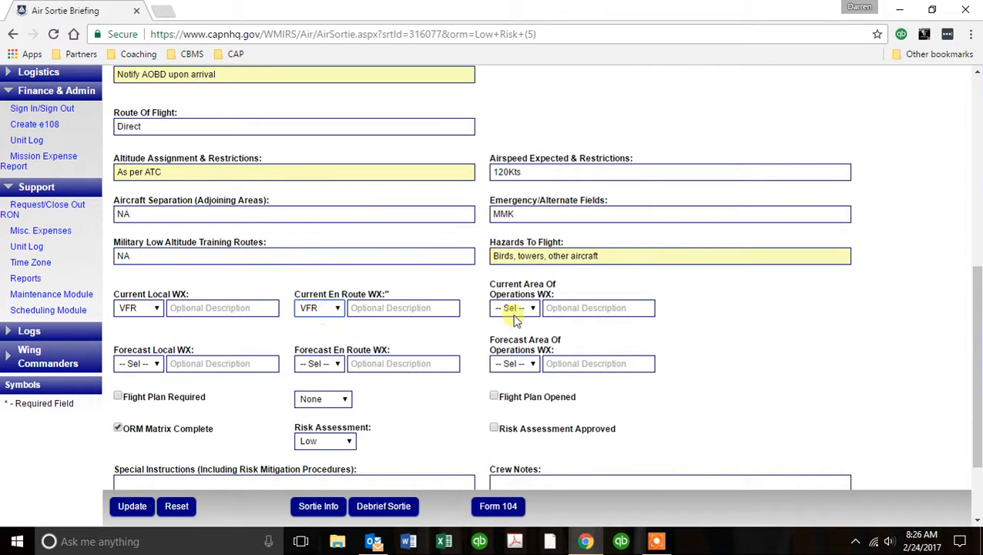
pyautogui.click(516, 310)
pyautogui.click(515, 334)
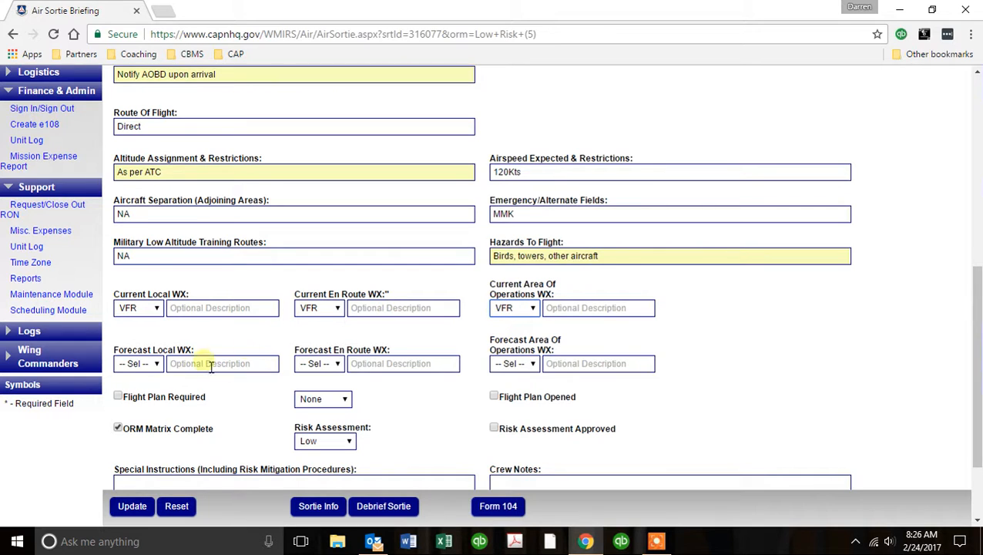
pyautogui.click(158, 366)
pyautogui.click(151, 387)
pyautogui.click(337, 370)
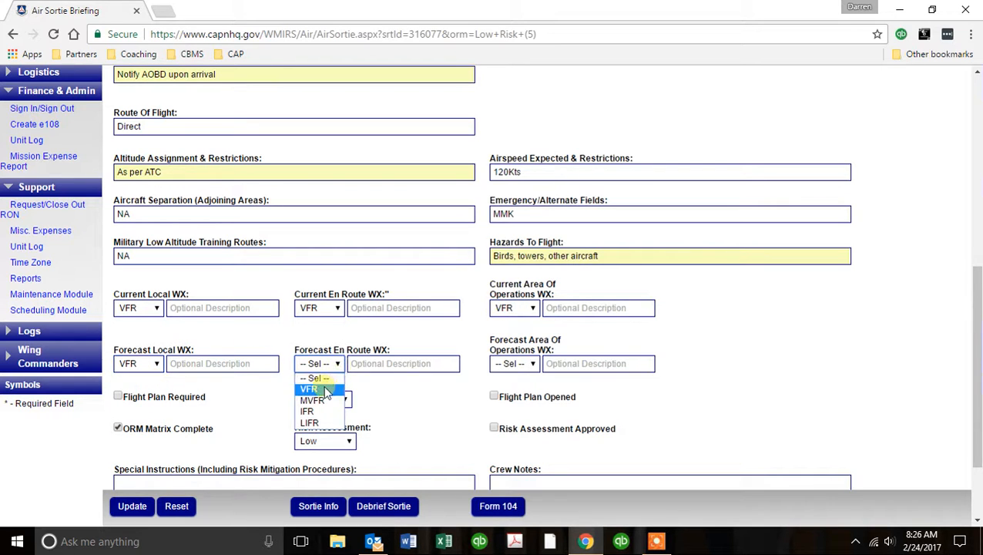
pyautogui.click(312, 388)
pyautogui.click(528, 370)
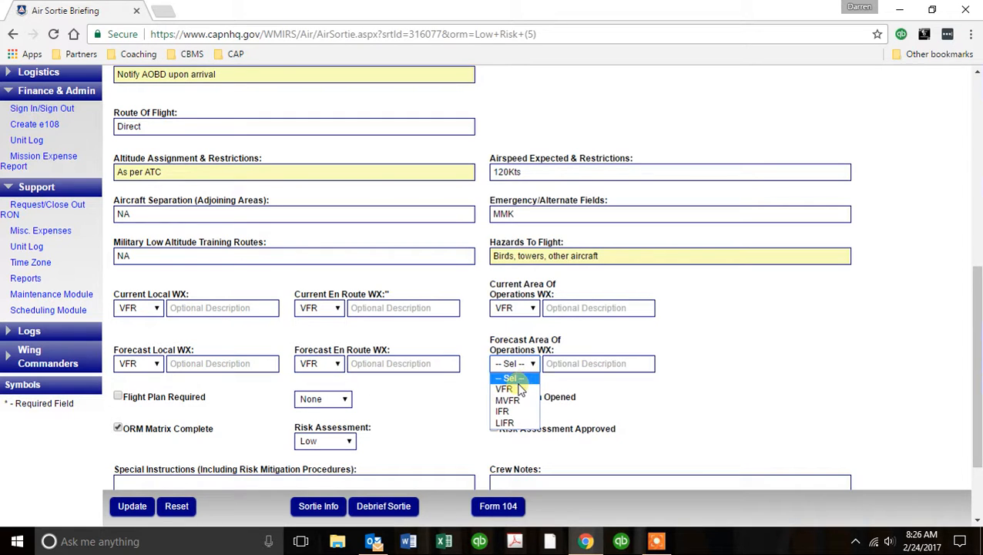
pyautogui.click(514, 389)
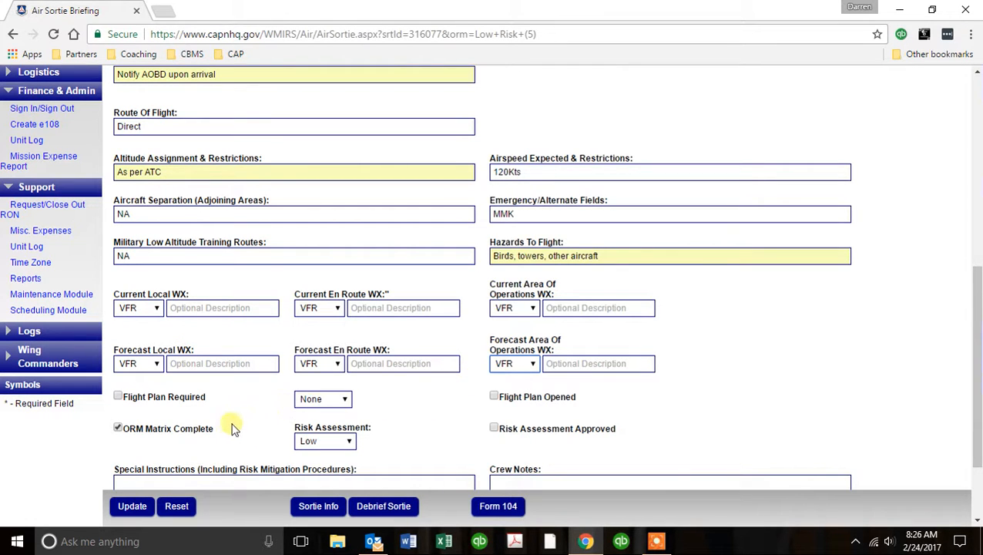
# Mark a flight plan as required, keep plan type None, and check Risk Assessment Approved.
pyautogui.click(129, 403)
pyautogui.click(316, 401)
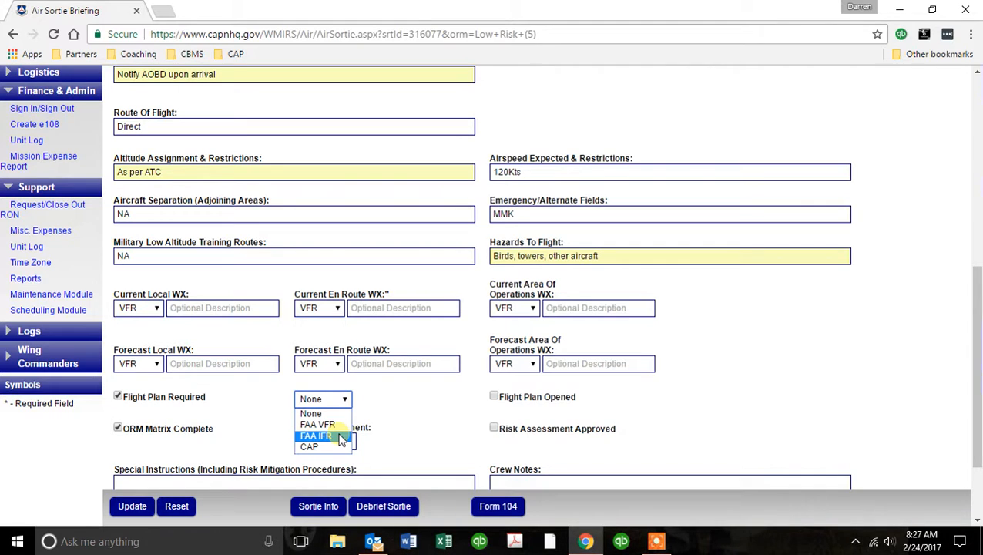
pyautogui.click(118, 400)
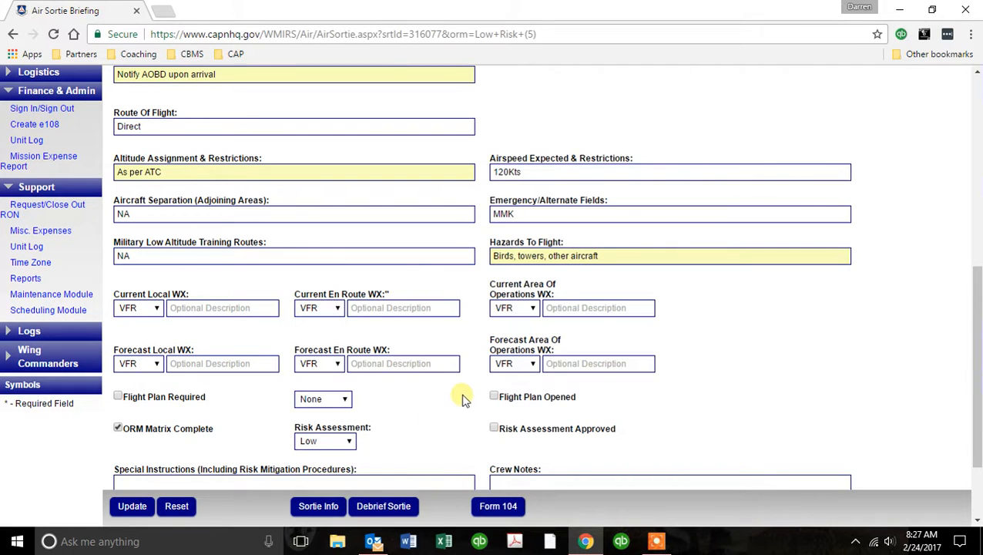
pyautogui.scroll(-2, 476, 396)
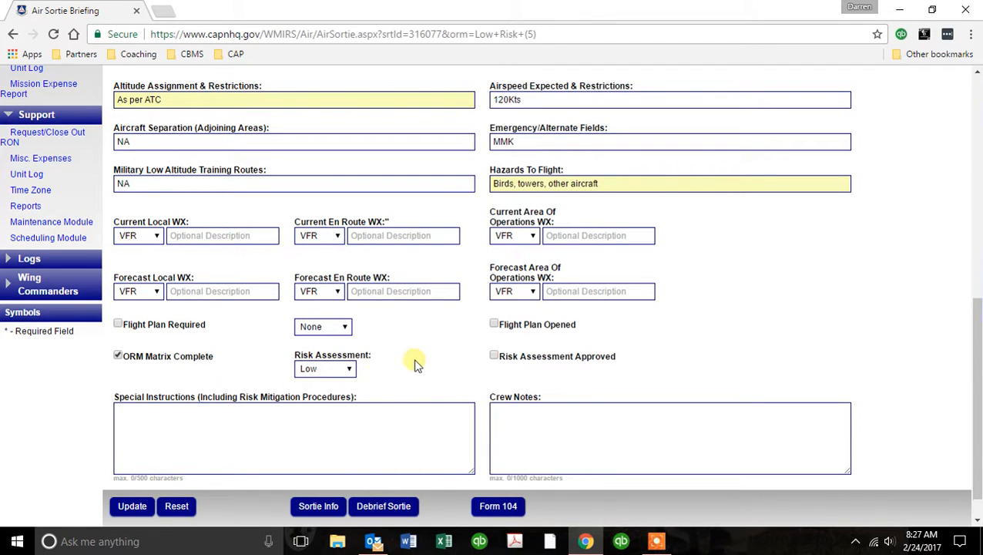
pyautogui.scroll(-1, 415, 363)
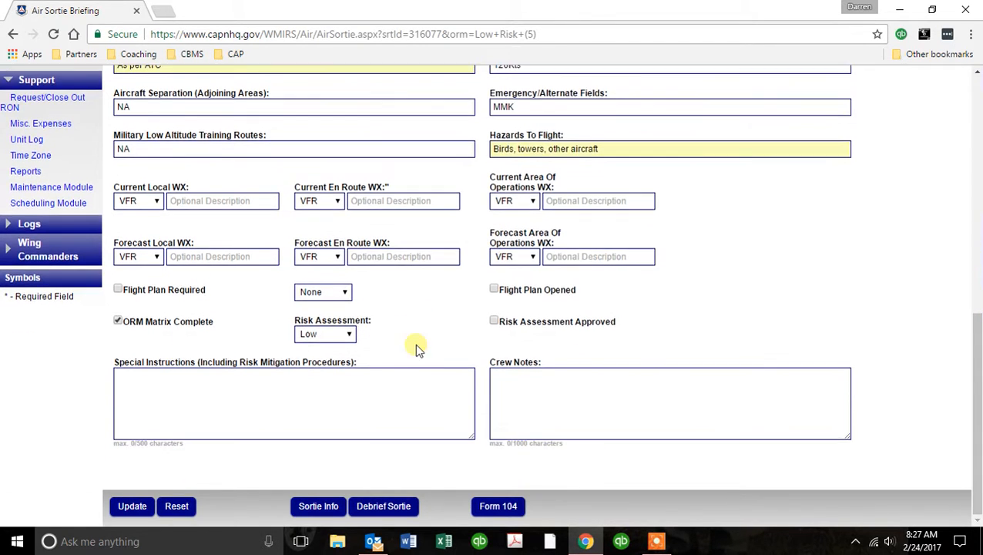
pyautogui.click(494, 320)
# Open the sortie debrief, leave Flight Plan Closed unchecked, and set departure time to 08:03.
pyautogui.click(386, 505)
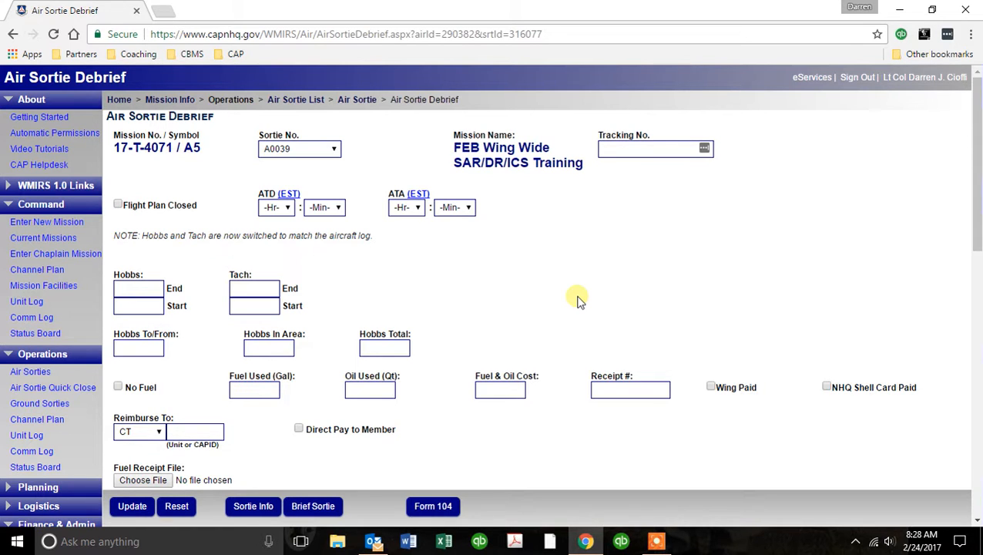
pyautogui.click(118, 206)
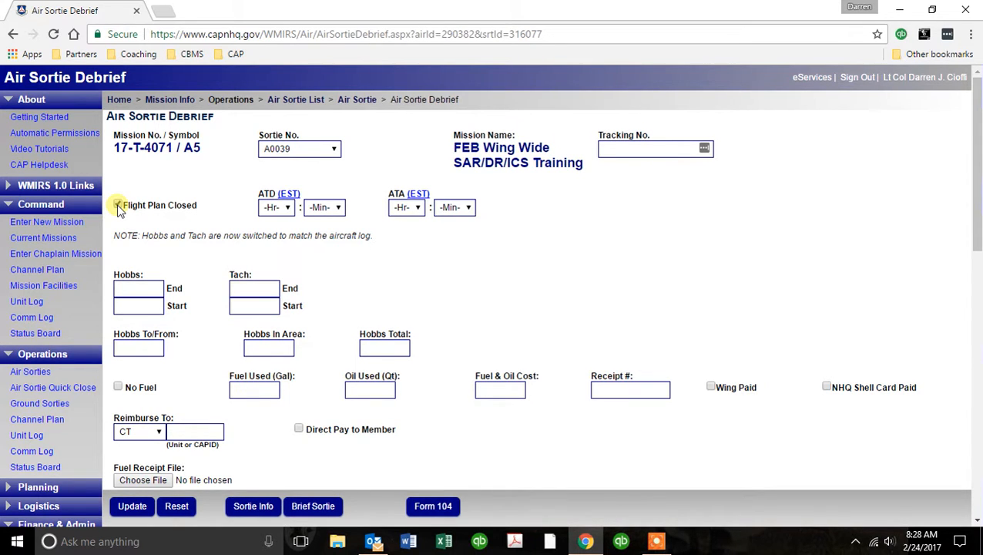
pyautogui.click(118, 207)
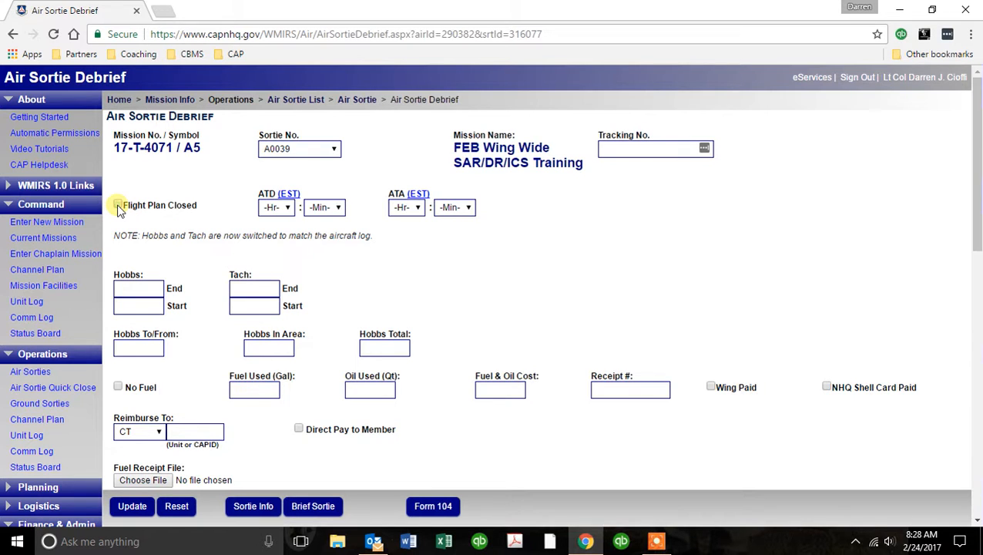
pyautogui.click(286, 215)
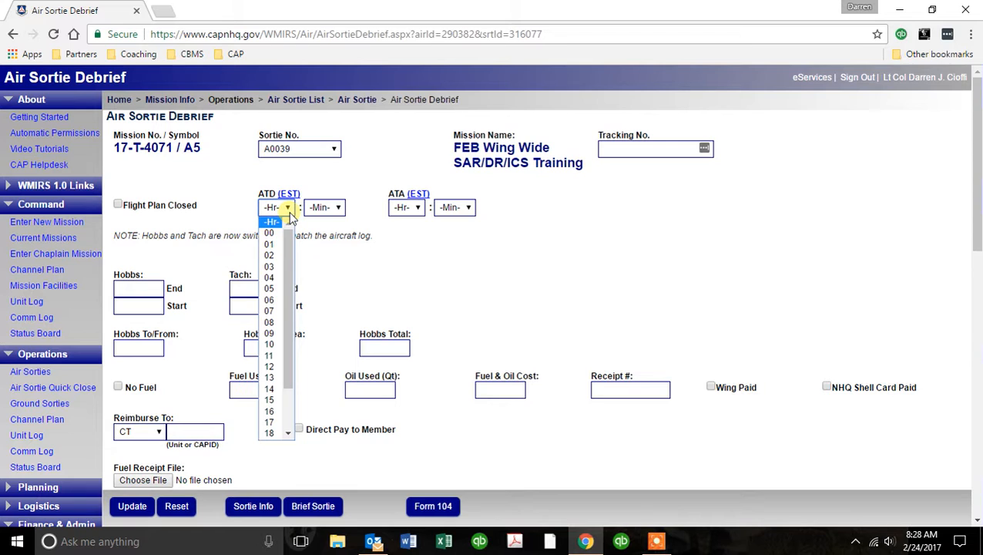
pyautogui.click(278, 322)
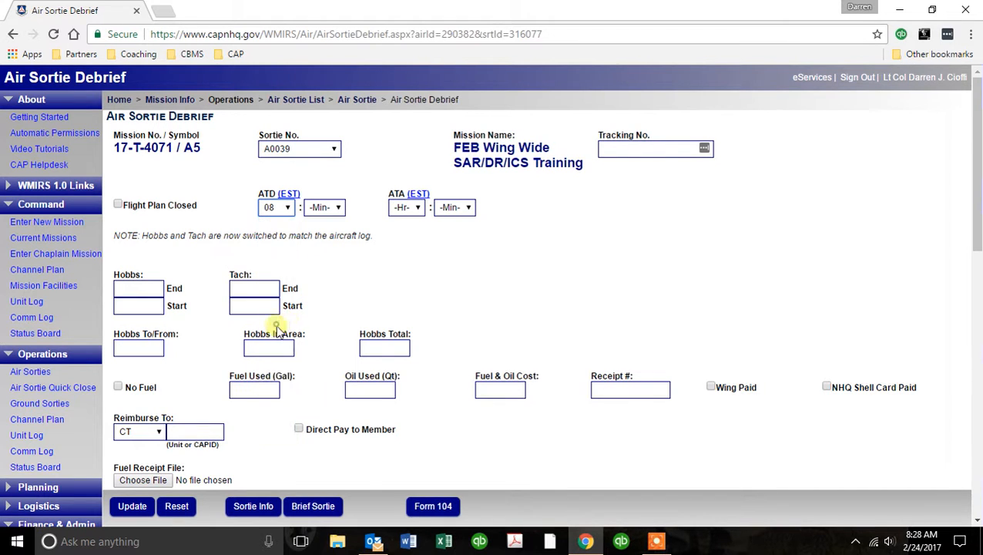
pyautogui.click(335, 208)
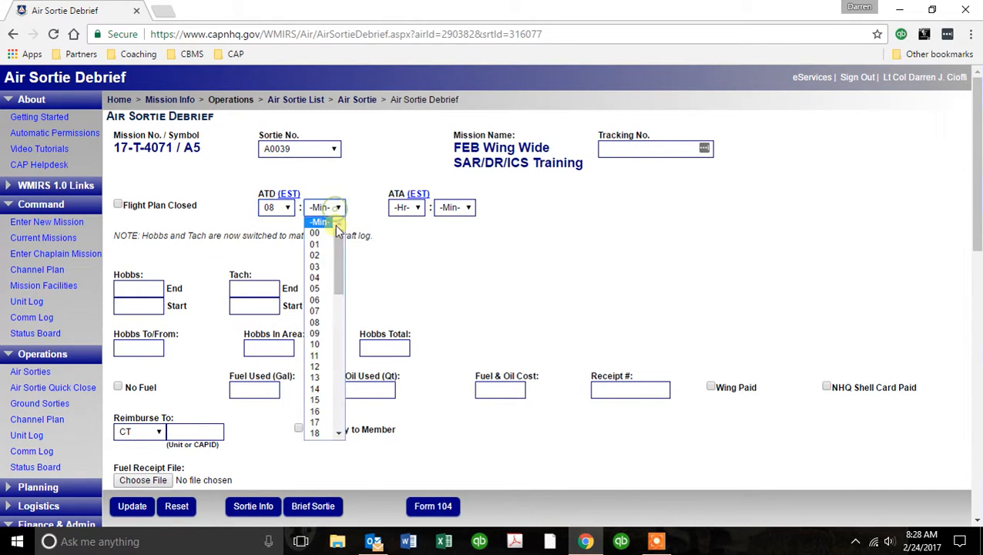
pyautogui.click(317, 266)
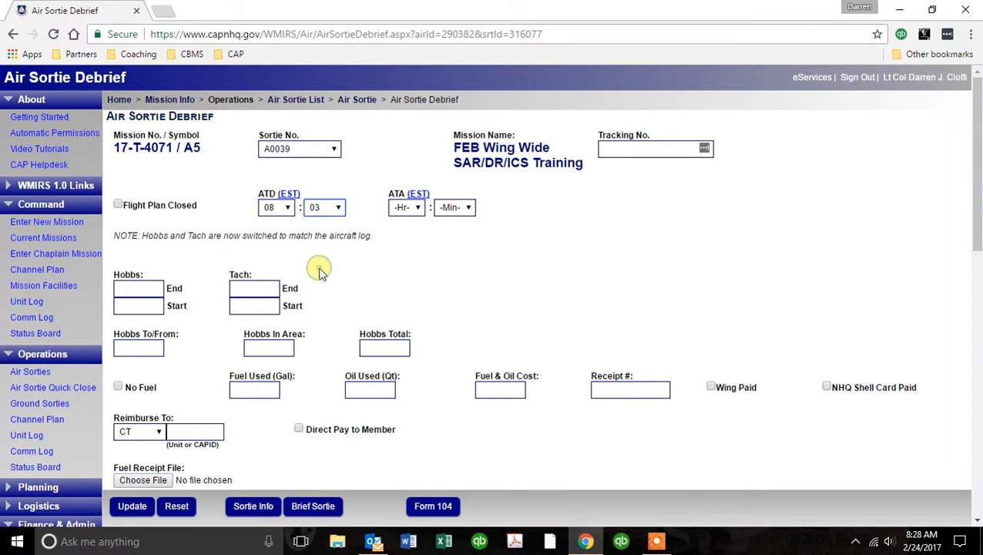
# Set the actual arrival time to 08:24.
pyautogui.click(417, 208)
pyautogui.click(401, 322)
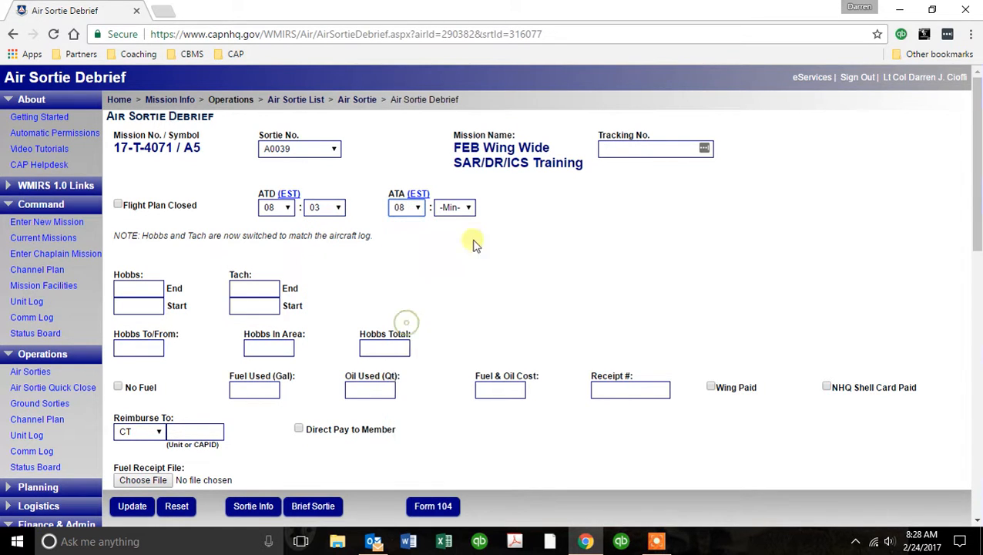
pyautogui.click(470, 211)
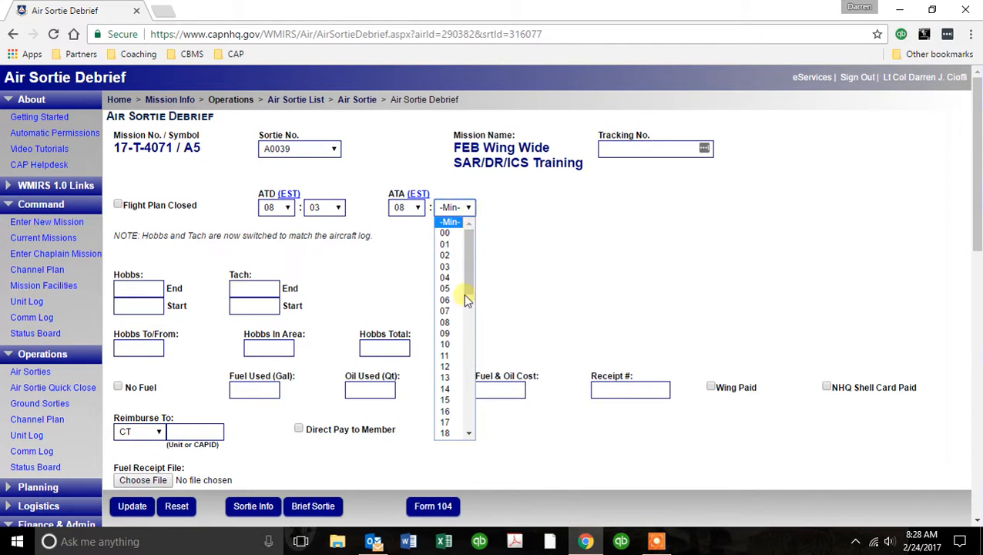
pyautogui.scroll(-4, 457, 359)
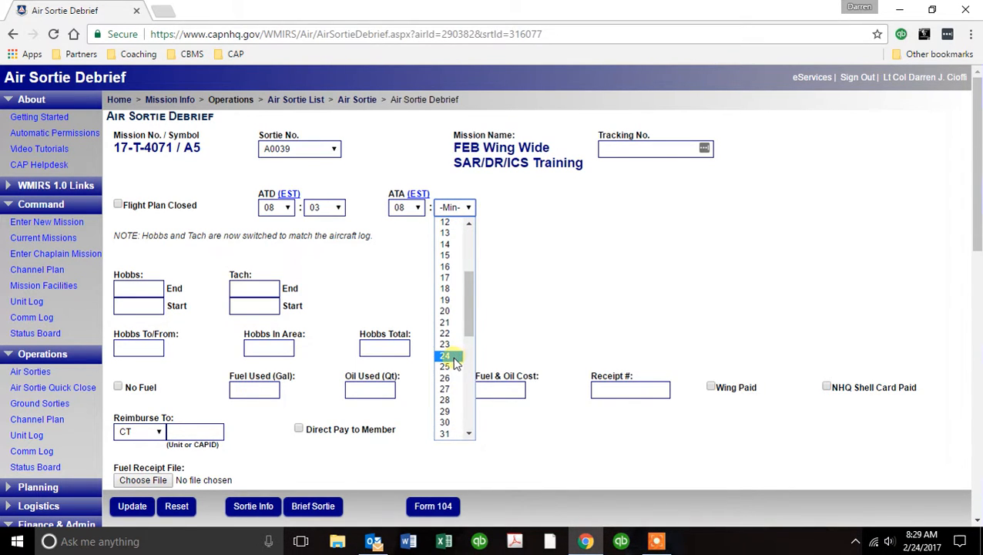
pyautogui.click(457, 357)
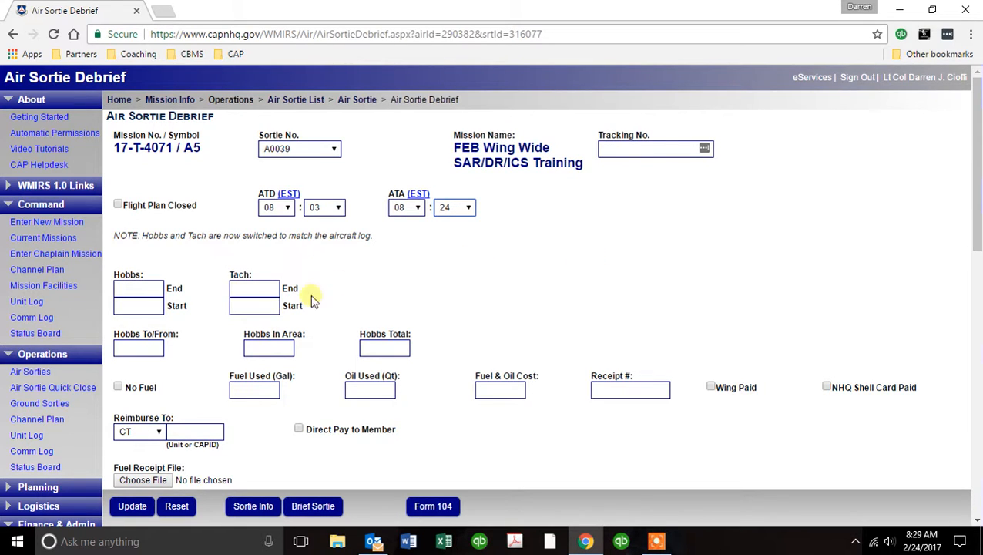
# Enter Hobbs end 1250.6 and Hobbs start 1250.2.
pyautogui.click(133, 289)
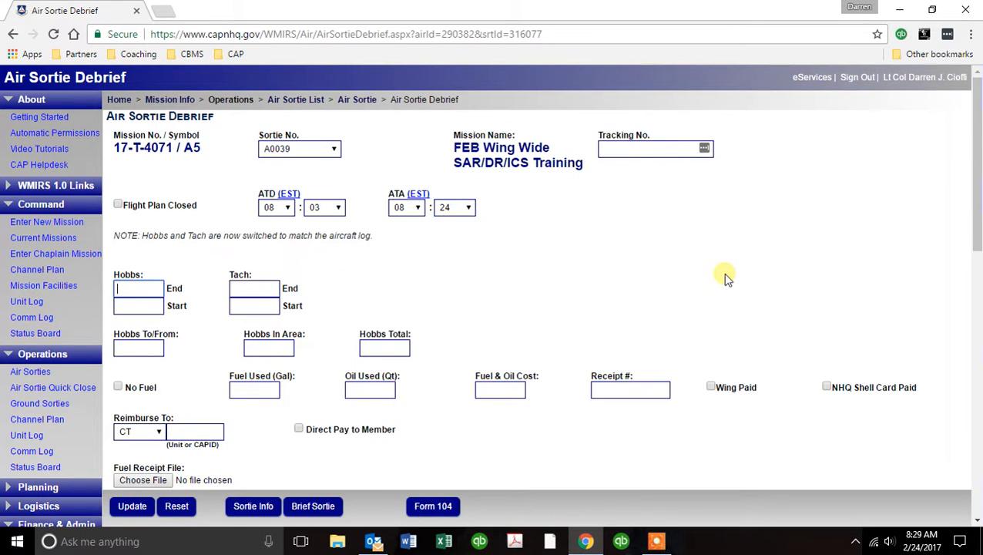
pyautogui.write('12')
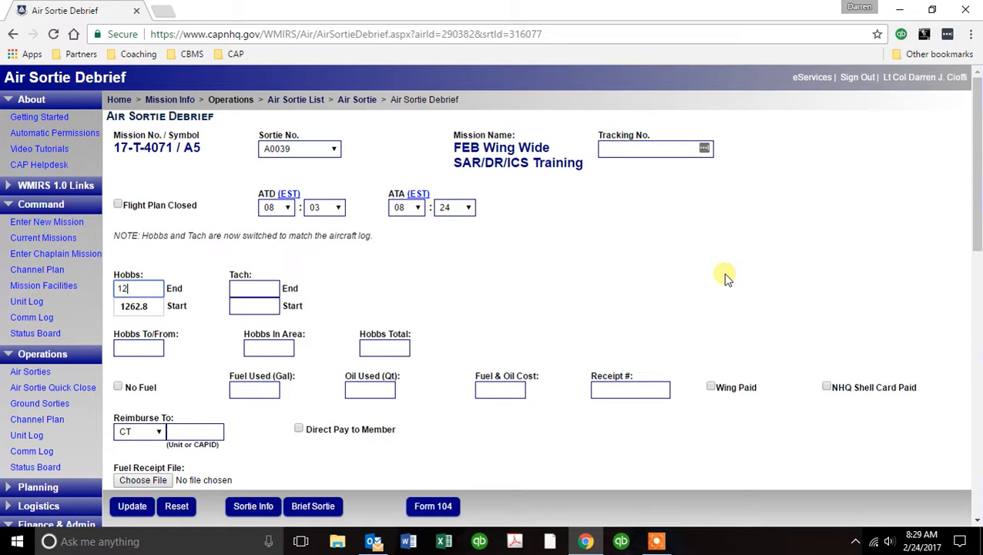
pyautogui.write('50.6')
pyautogui.press('Tab')
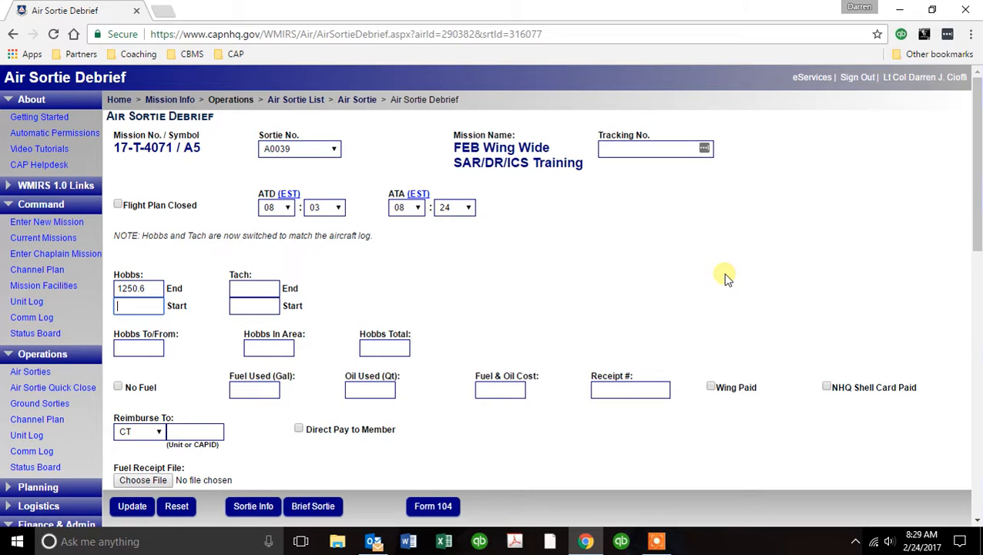
pyautogui.write('1250.1')
pyautogui.press('BackSpace')
pyautogui.write('2')
pyautogui.press('Tab')
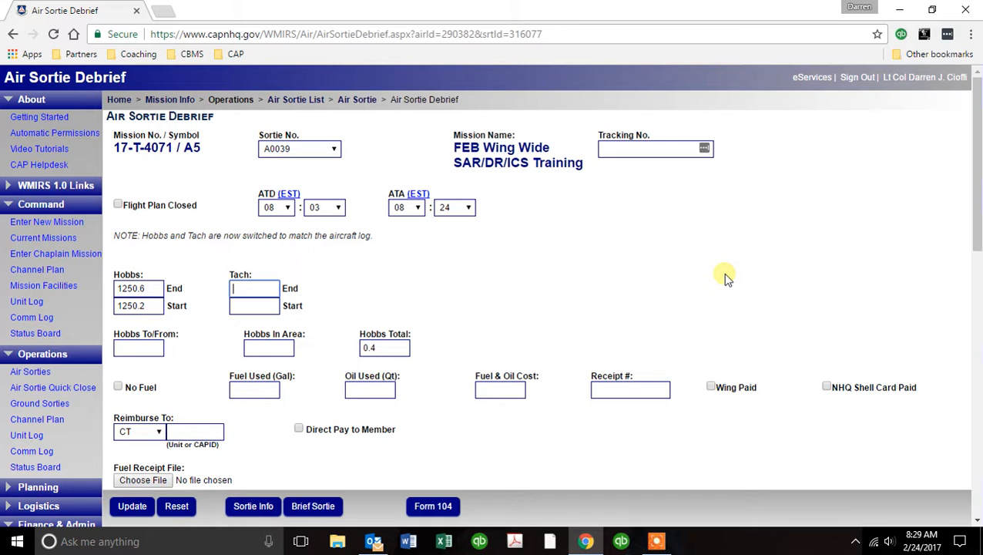
# Enter Tach end 2115.3, Tach start 2115.0, and Hobbs To/From .4.
pyautogui.write('2115.3')
pyautogui.press('Tab')
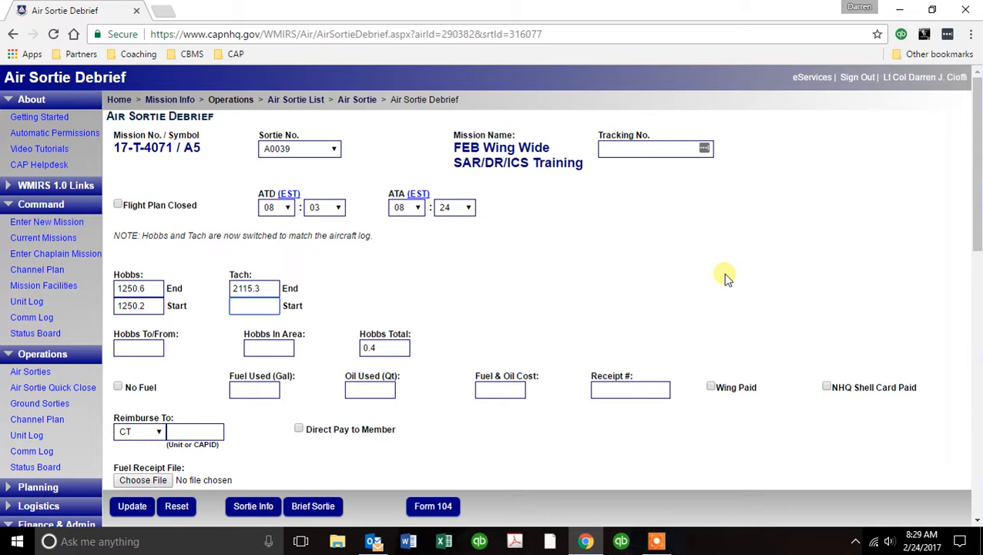
pyautogui.write('2115.0')
pyautogui.press('Tab')
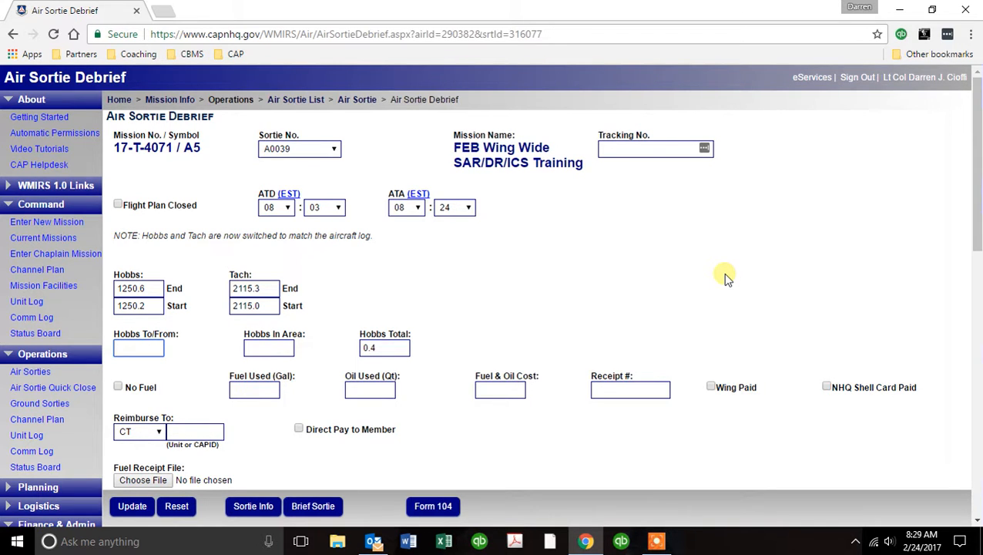
pyautogui.write('.4')
pyautogui.press('Tab')
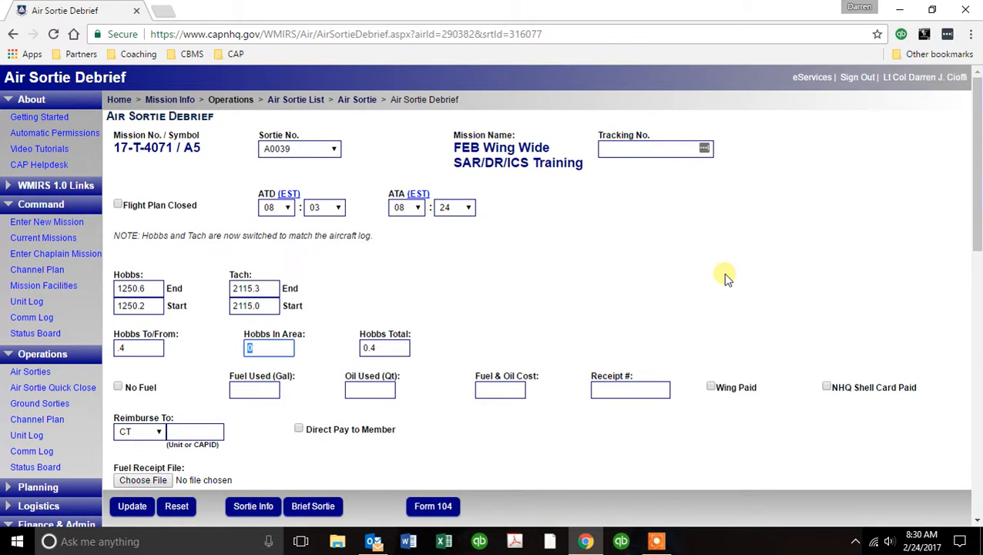
pyautogui.scroll(-2, 771, 308)
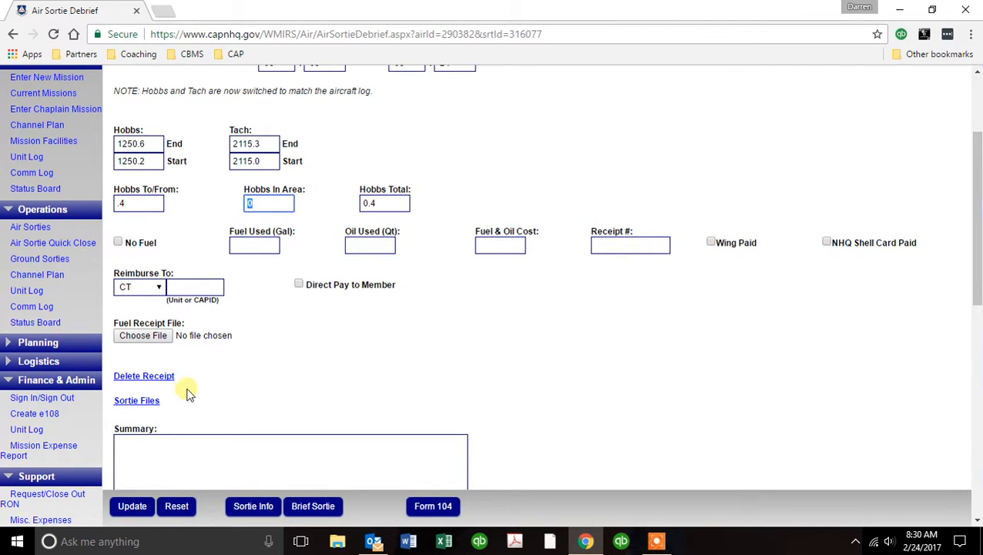
# Bring up the fuel receipt PDF in Acrobat and zoom it to 75%.
pyautogui.click(159, 340)
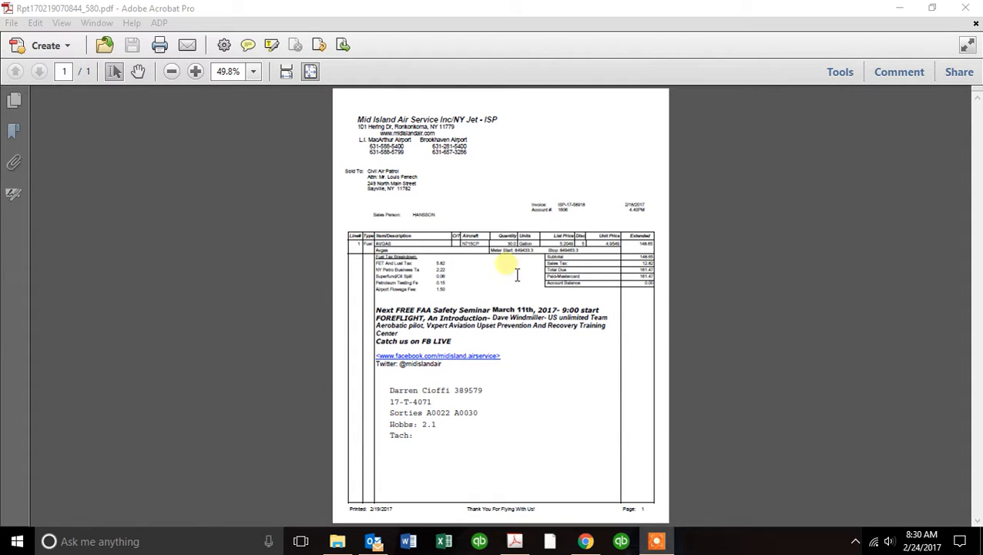
pyautogui.click(251, 72)
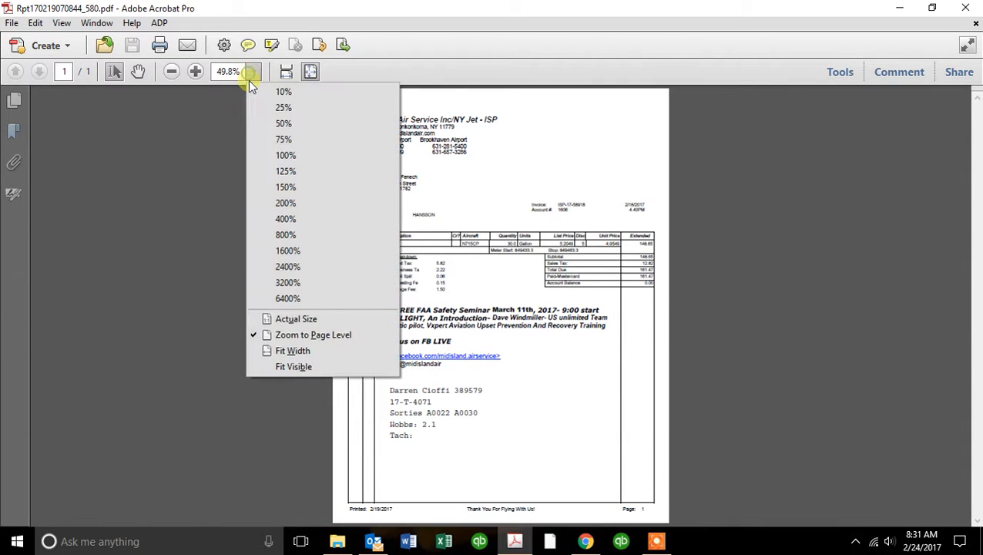
pyautogui.click(252, 138)
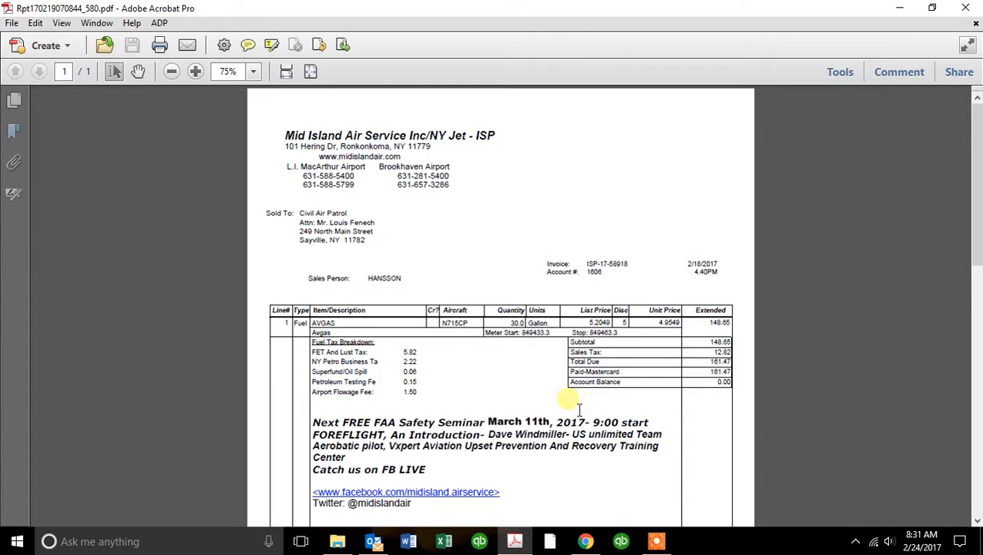
# Read the receipt's 30-gallon AVGAS line and Hobbs notes, then drag the Acrobat window aside.
pyautogui.scroll(-3, 578, 407)
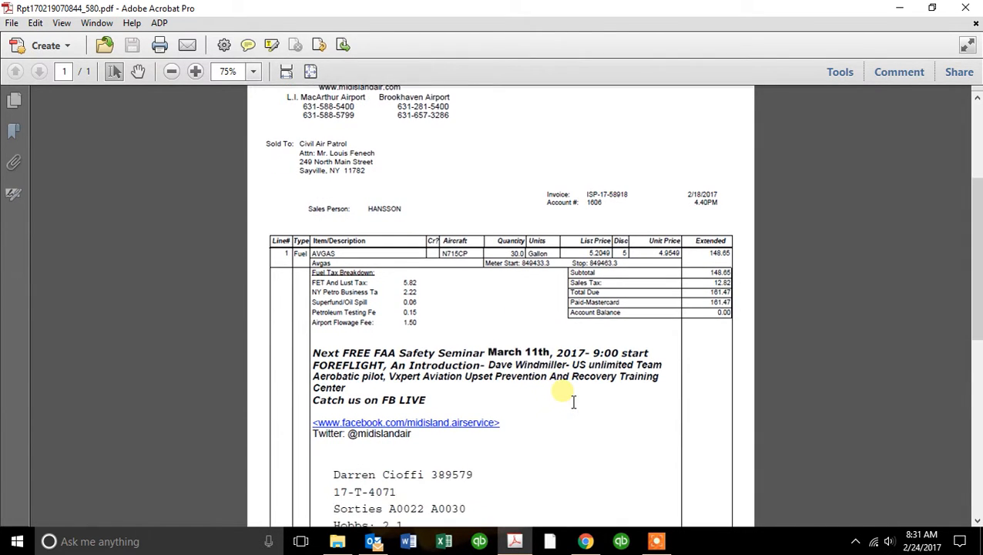
pyautogui.scroll(-5, 571, 399)
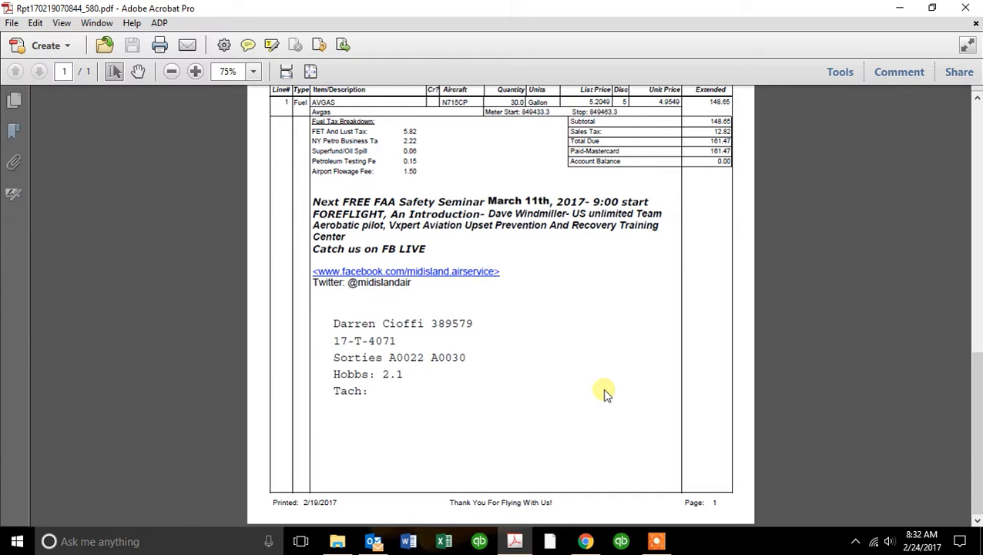
pyautogui.scroll(1, 603, 387)
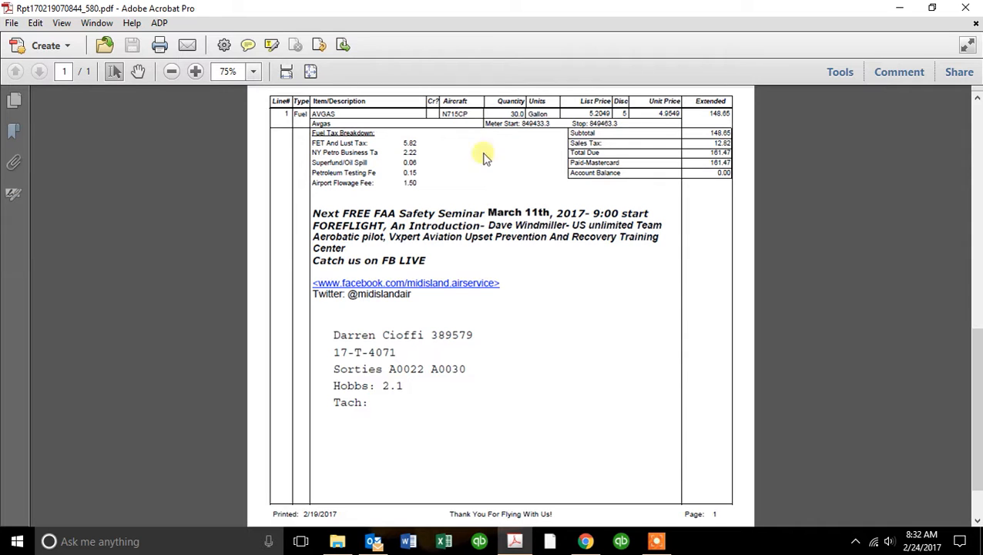
pyautogui.scroll(1, 567, 417)
pyautogui.scroll(3, 565, 416)
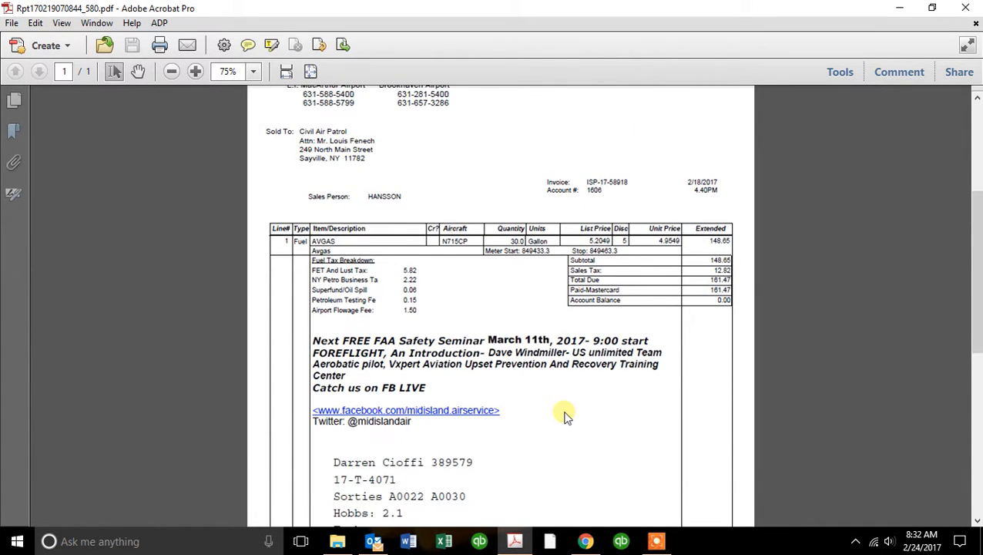
pyautogui.scroll(-3, 565, 416)
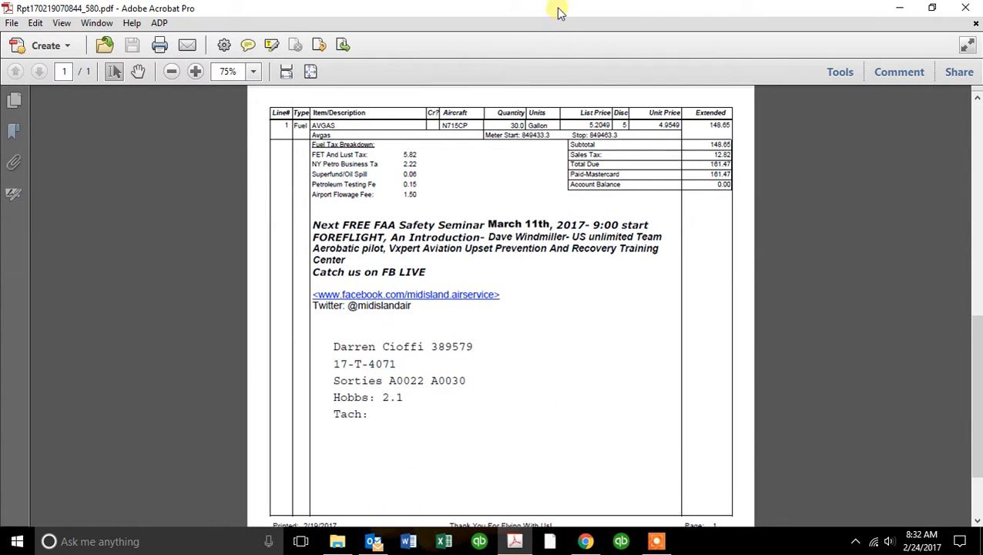
pyautogui.moveTo(561, 13); pyautogui.dragTo(0, 61)
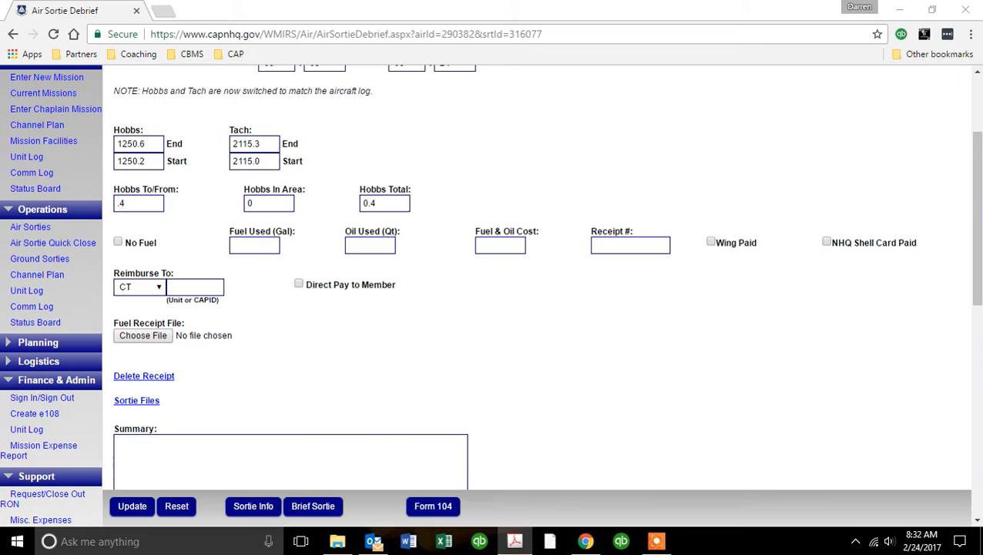
# Enter 30 gallons of fuel, a Fuel & Oil Cost of 161.47, and the fuel receipt number.
pyautogui.click(269, 255)
pyautogui.press('Tab')
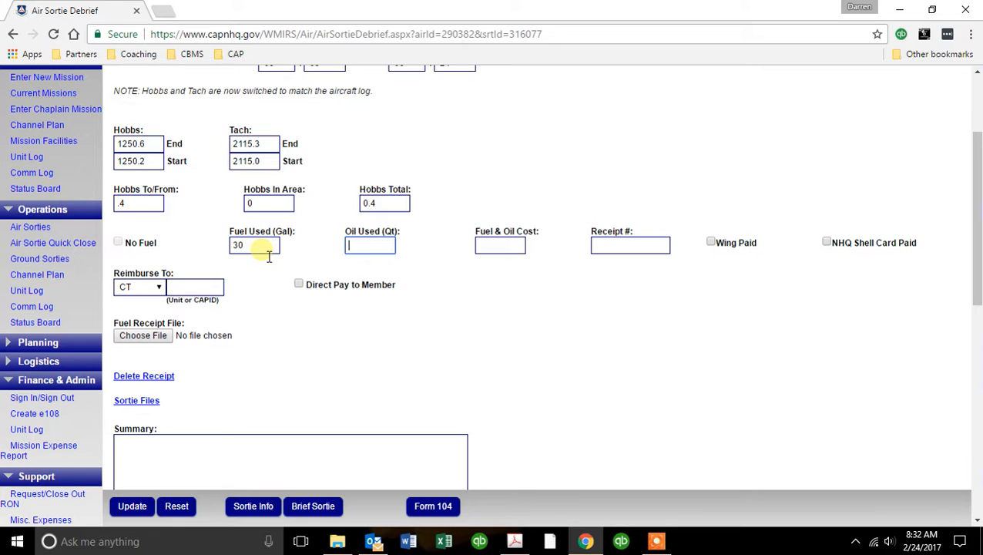
pyautogui.press('Tab')
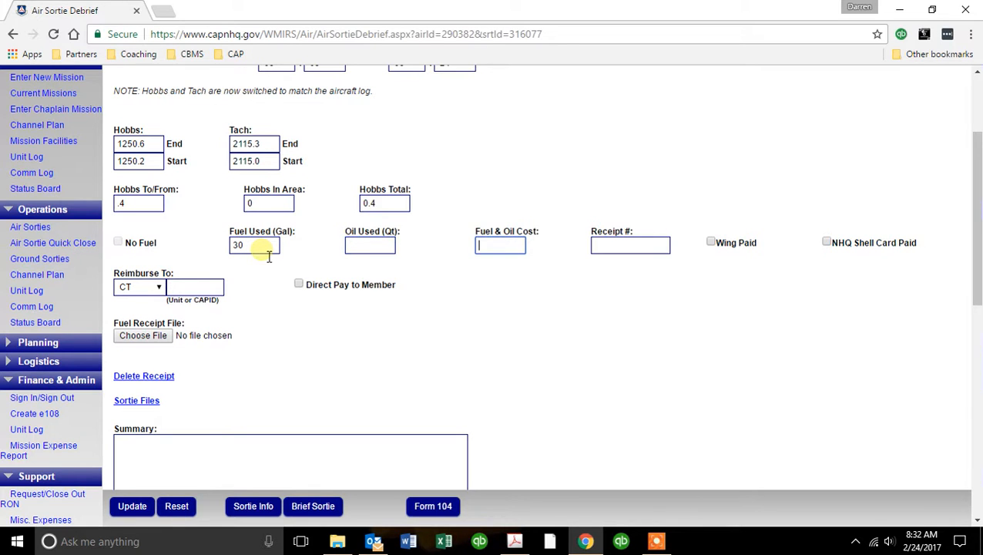
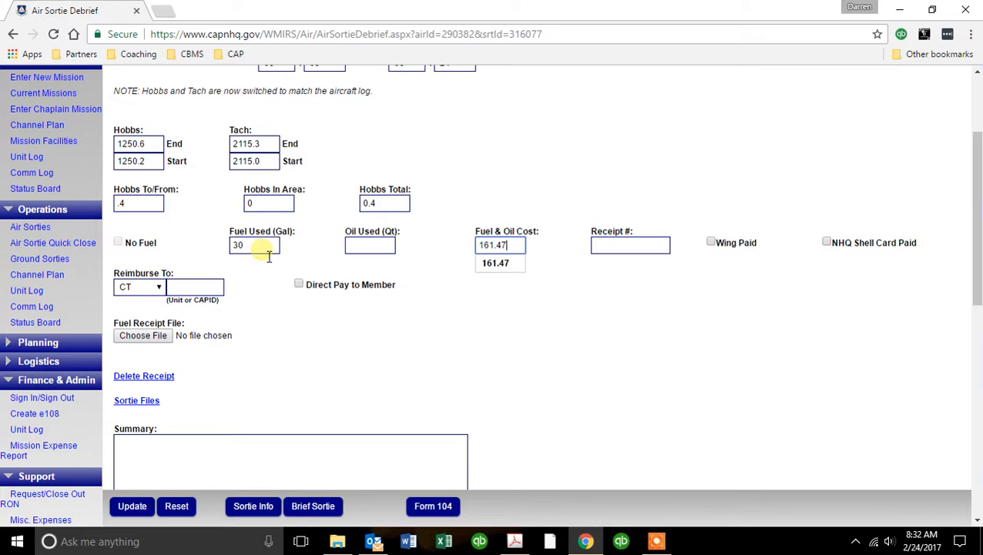
pyautogui.press('Tab')
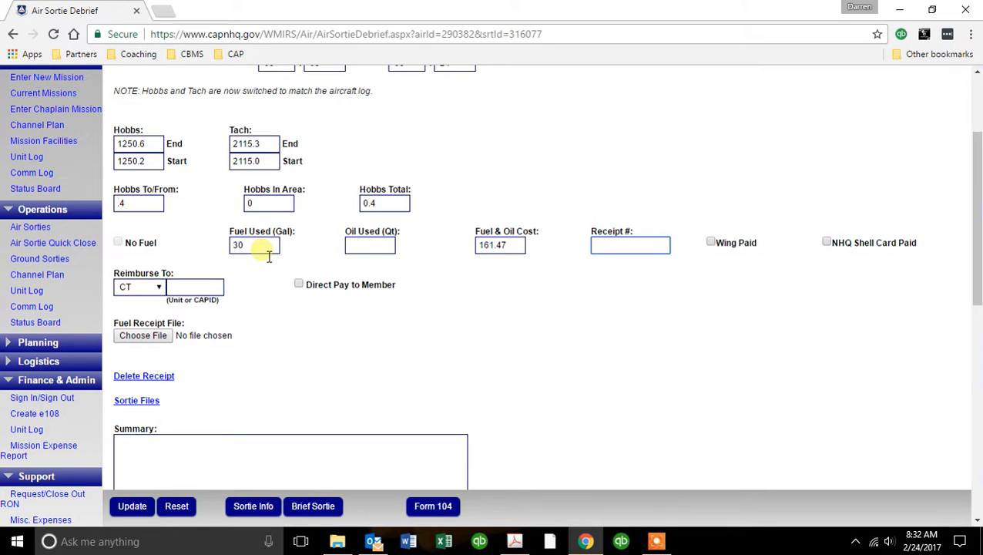
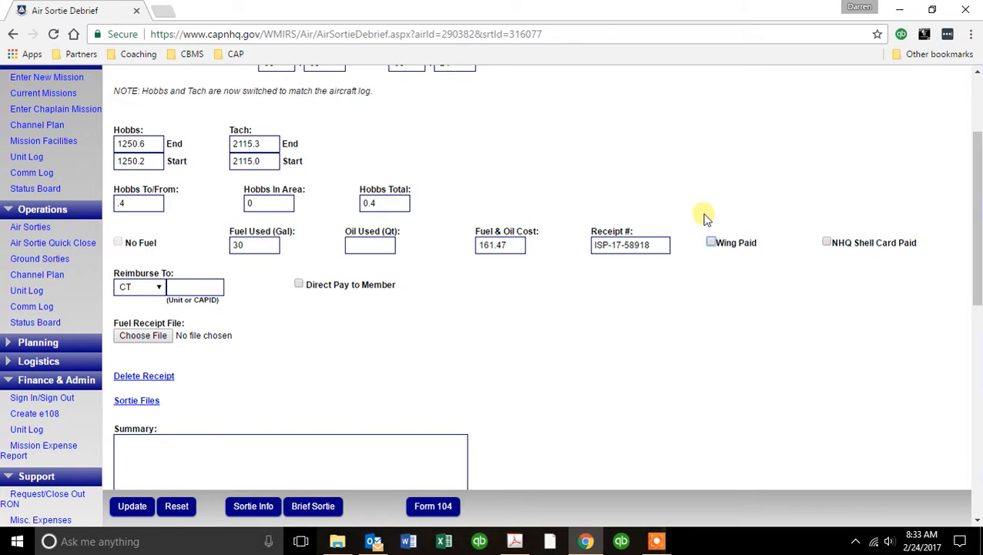
# Mark the fuel as paid by NHQ Shell Card rather than Wing Paid.
pyautogui.click(711, 243)
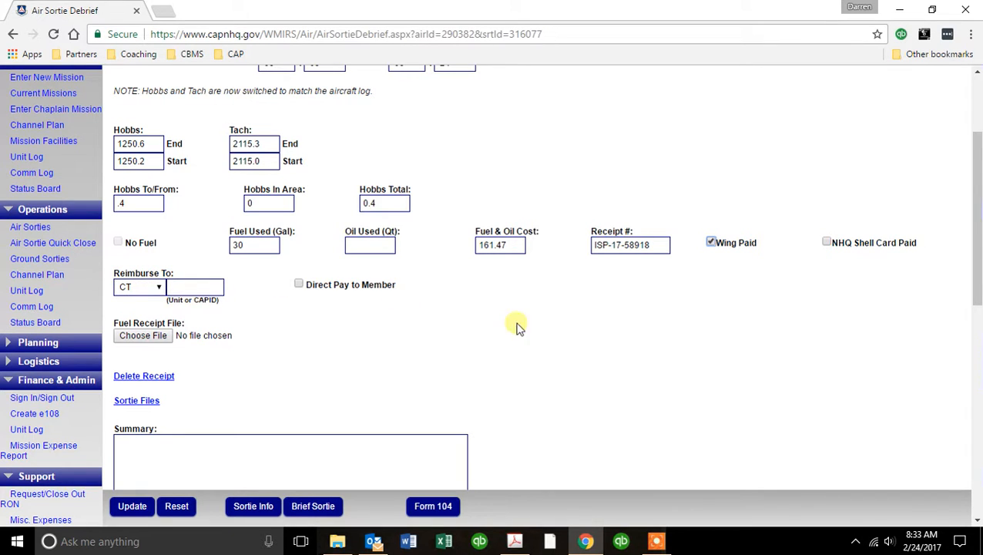
pyautogui.click(713, 243)
pyautogui.click(828, 242)
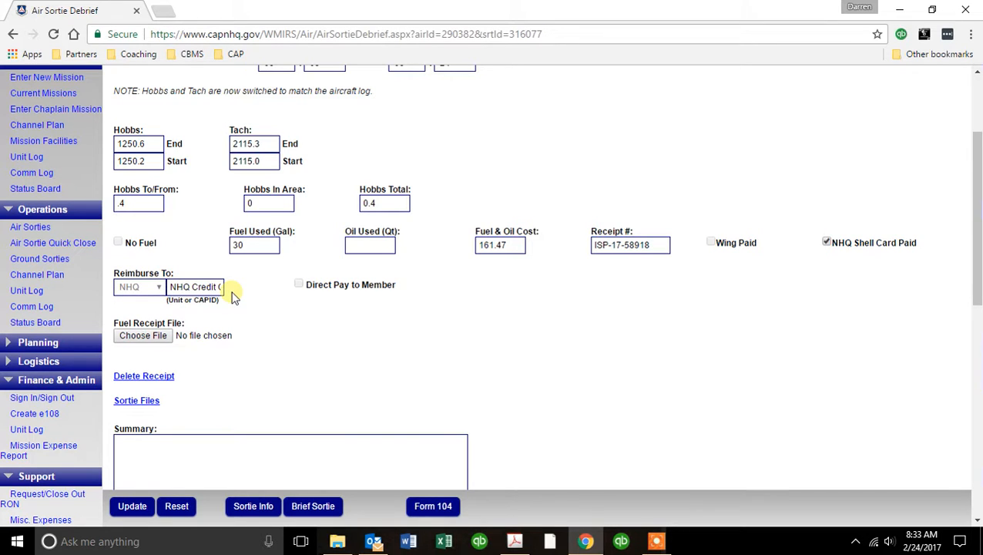
pyautogui.click(162, 337)
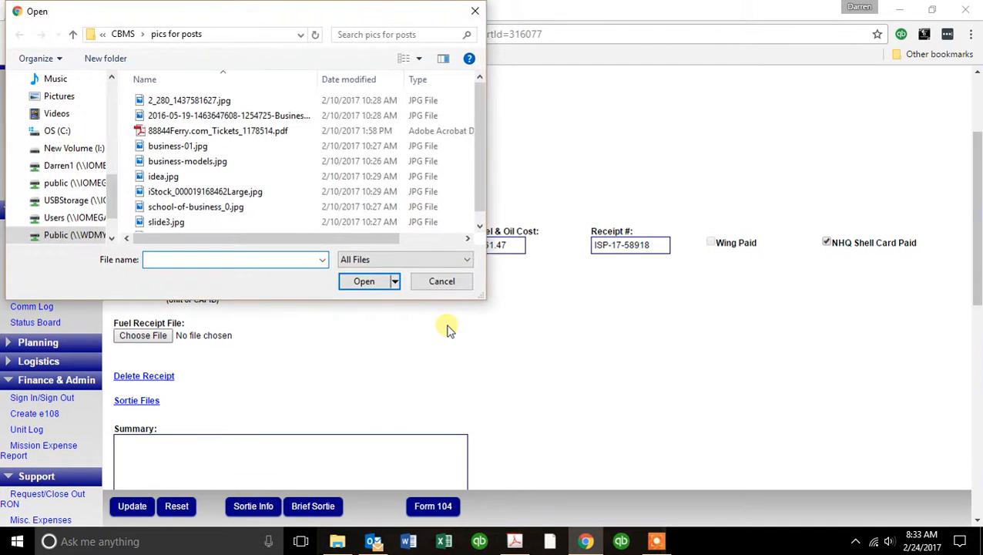
pyautogui.click(123, 34)
pyautogui.click(118, 35)
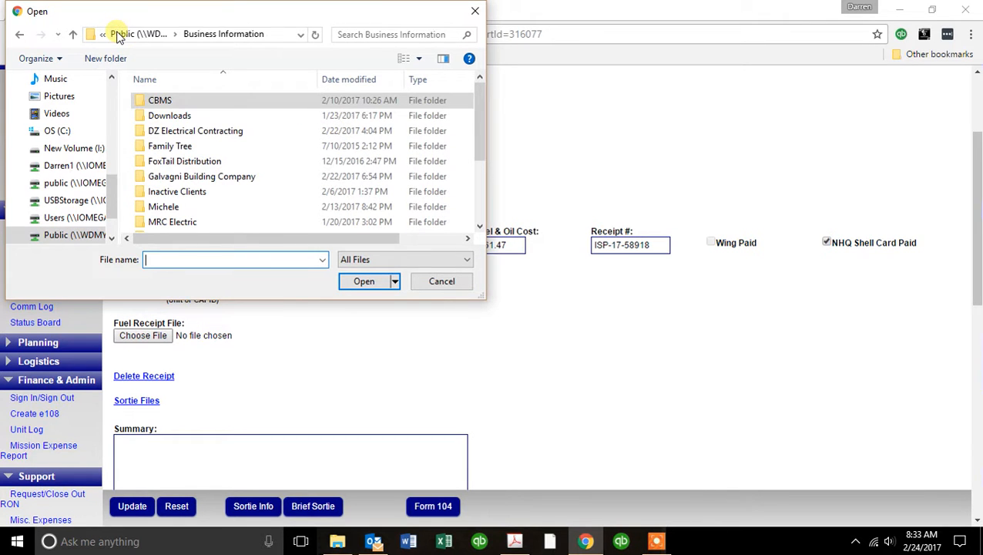
pyautogui.click(116, 34)
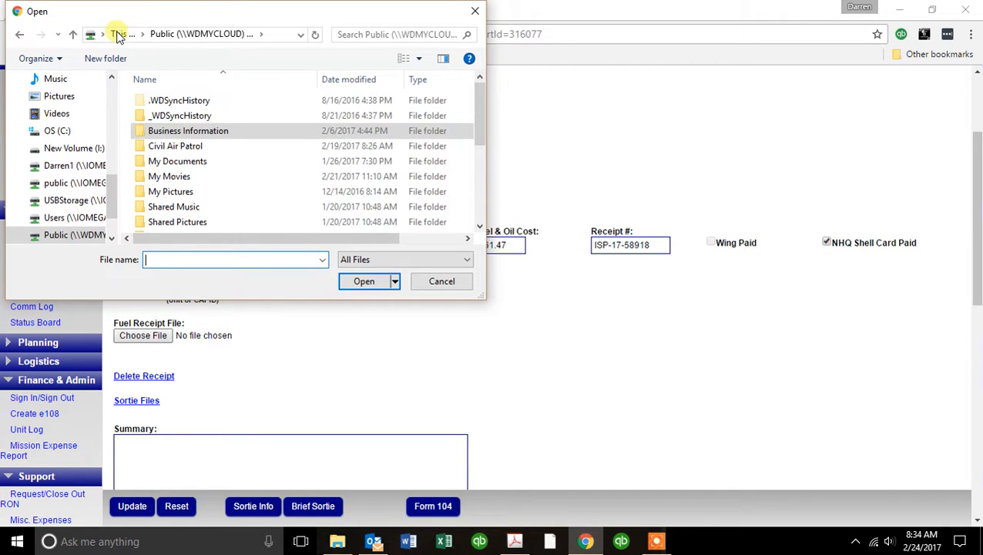
pyautogui.click(167, 150)
pyautogui.doubleClick(167, 149)
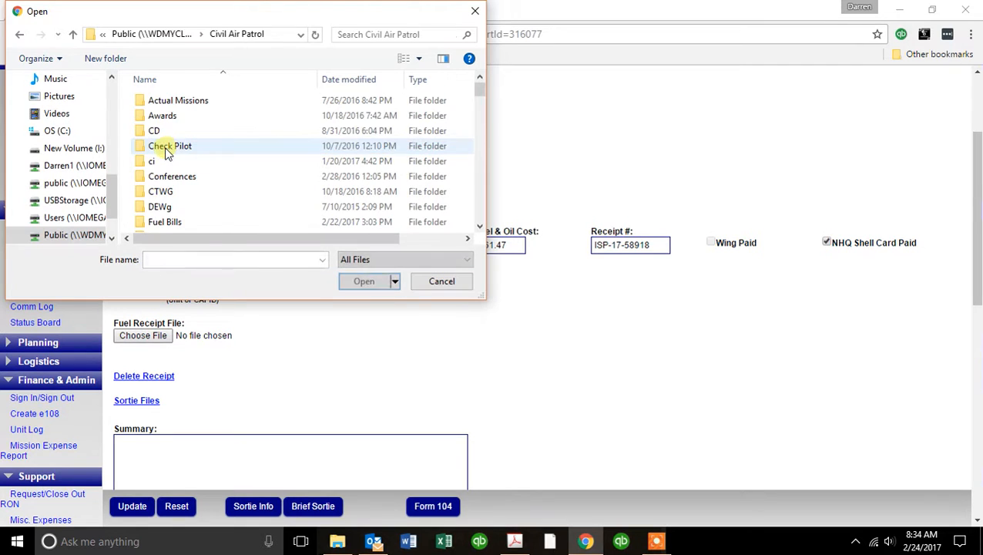
pyautogui.scroll(-2, 170, 151)
pyautogui.doubleClick(171, 149)
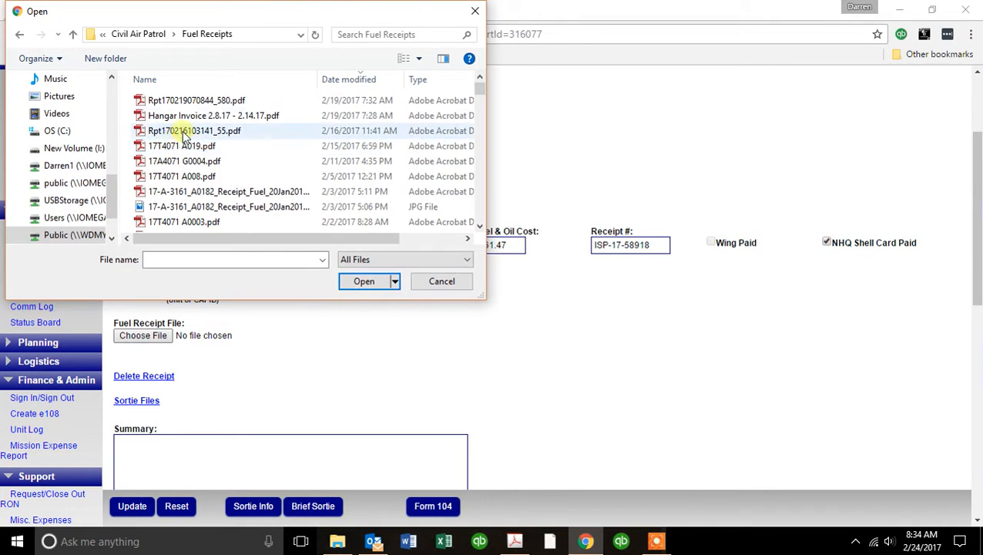
pyautogui.click(193, 101)
pyautogui.click(359, 281)
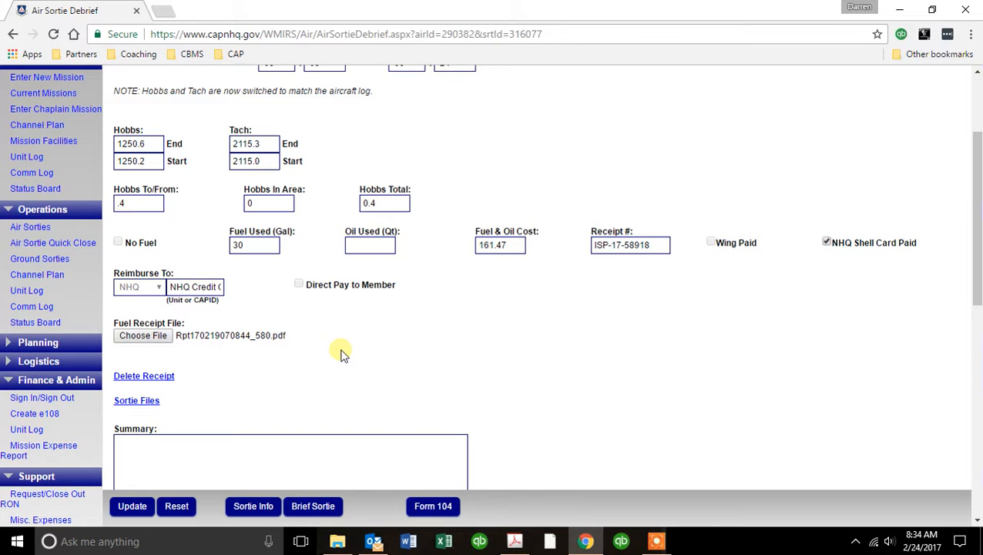
# Delete the old receipt, dismiss the 404 error, and update so the fuel receipt uploads.
pyautogui.click(162, 376)
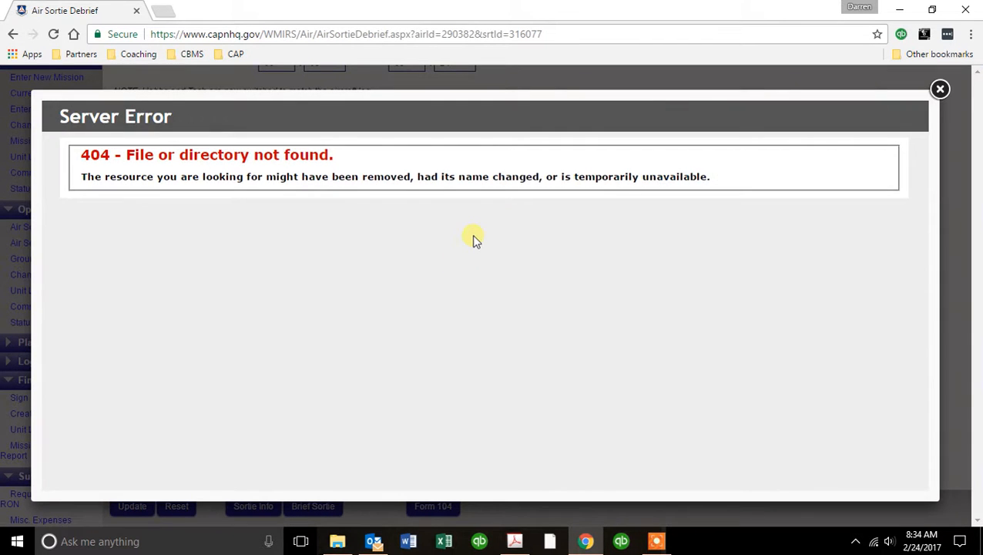
pyautogui.click(939, 89)
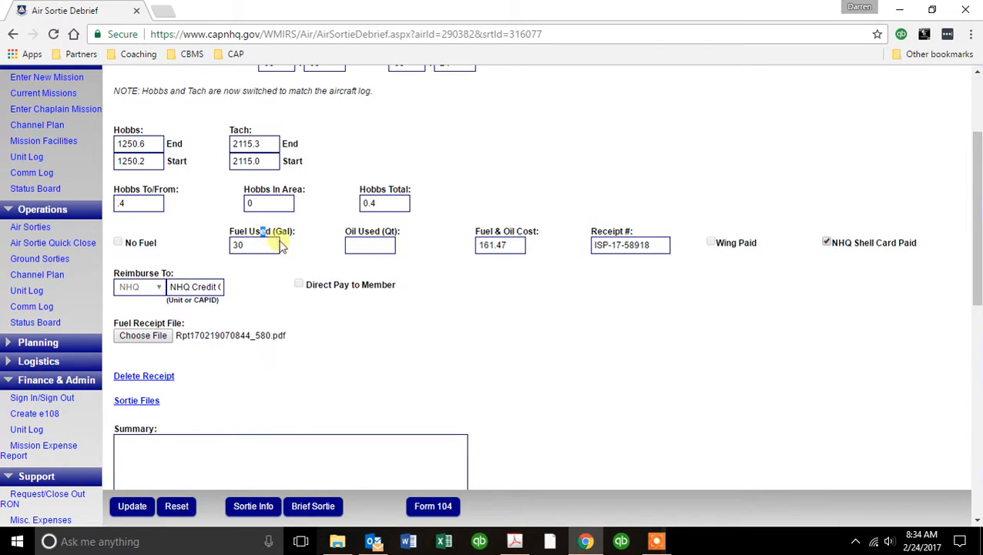
pyautogui.click(129, 506)
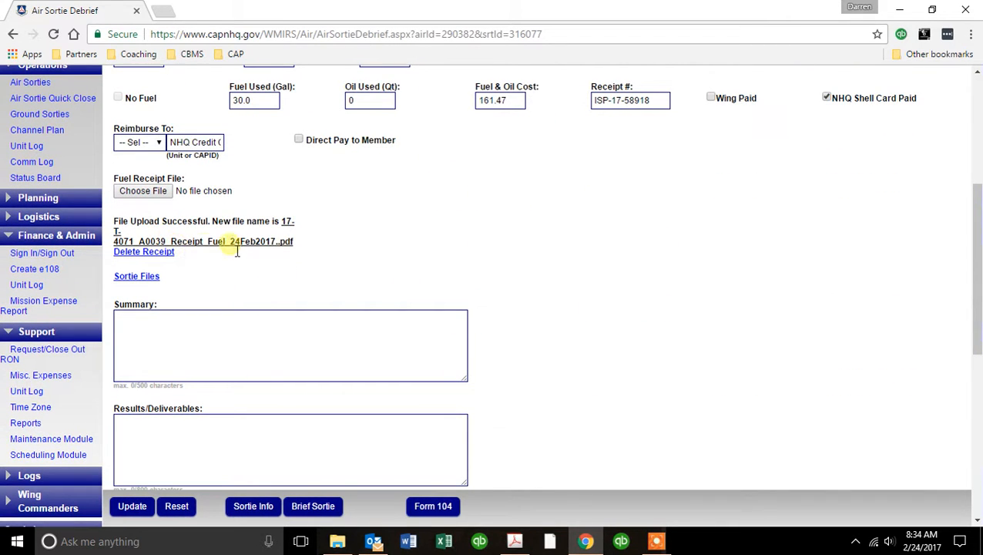
pyautogui.scroll(-1, 507, 249)
pyautogui.scroll(-2, 507, 248)
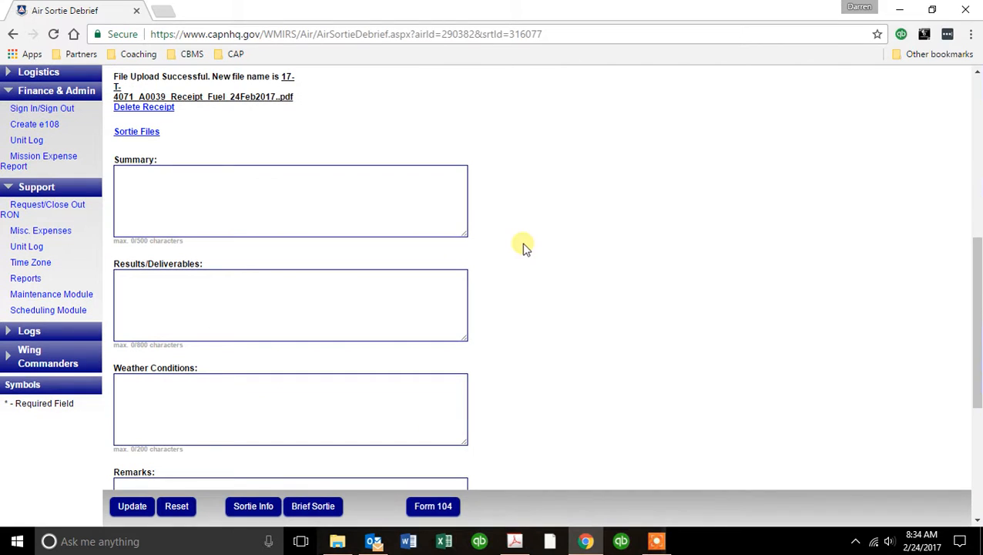
pyautogui.click(241, 189)
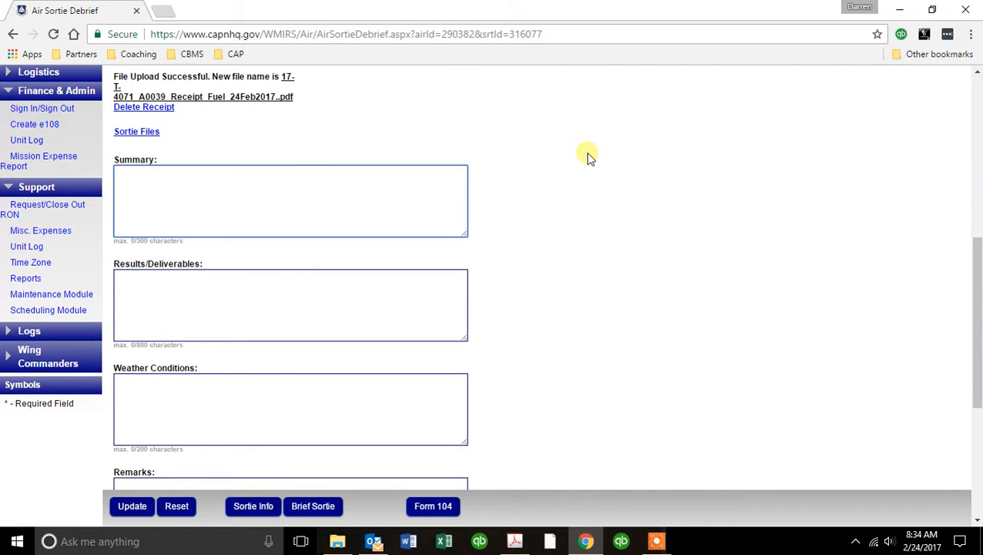
pyautogui.scroll(-3, 559, 184)
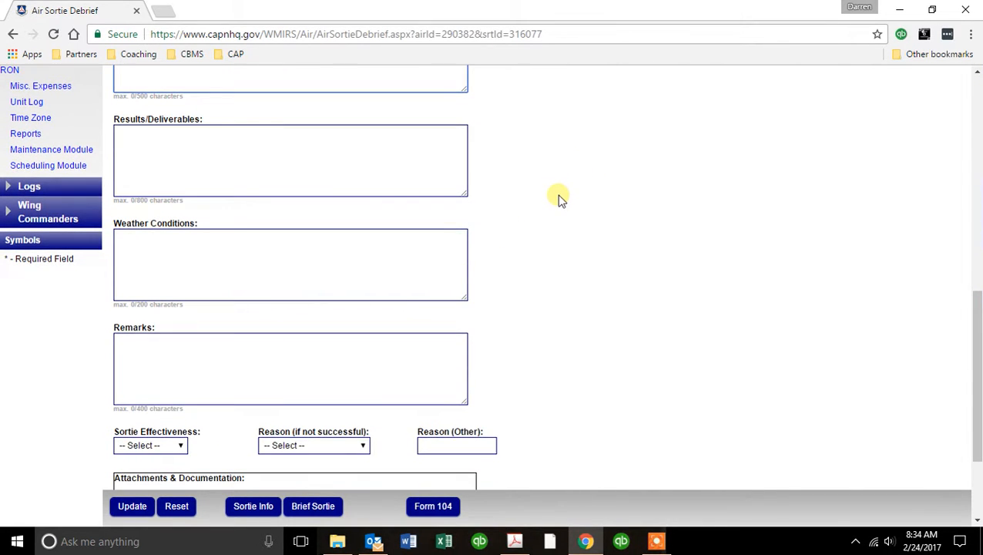
pyautogui.scroll(-2, 560, 215)
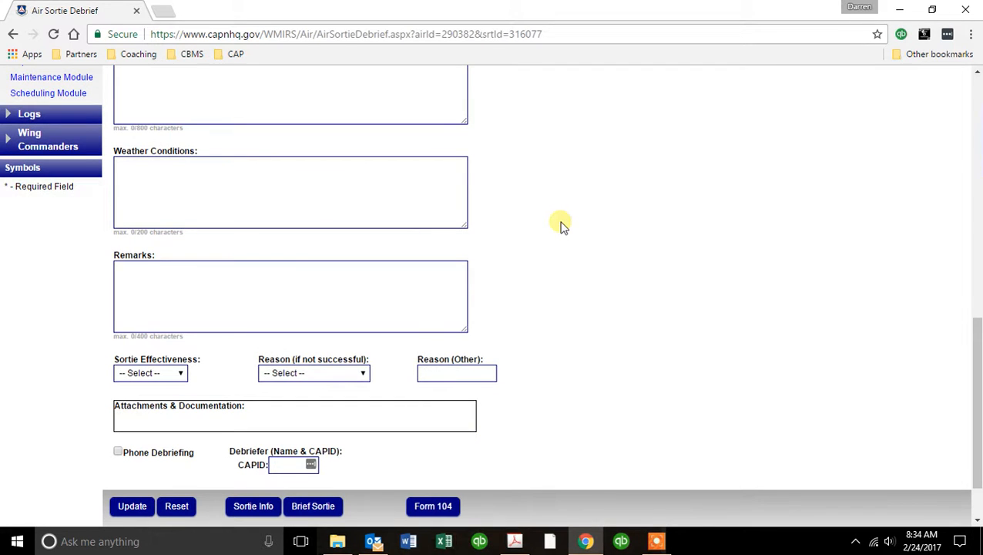
pyautogui.scroll(3, 561, 225)
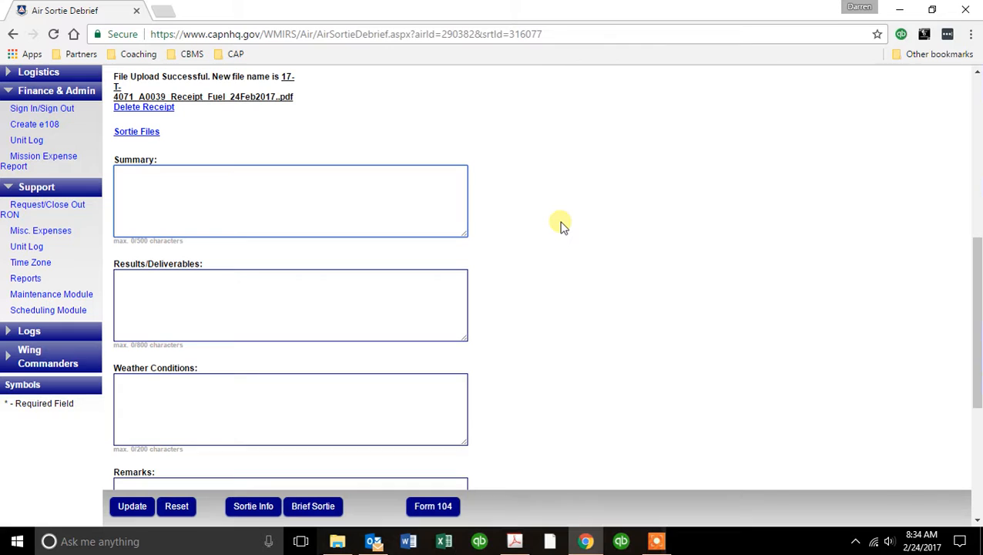
# Enter summary 'We launched from OXC flew direct to HFD without incident', results 'Arrived safely per IC's instructions', and VFR weather.
pyautogui.write('We launched from ')
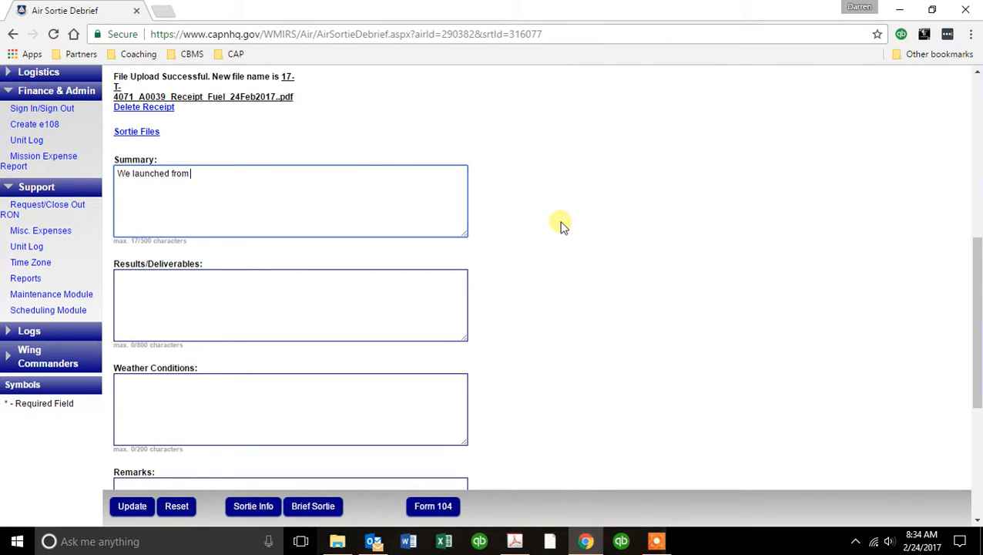
pyautogui.write('OXC flew direct to HFD without incident')
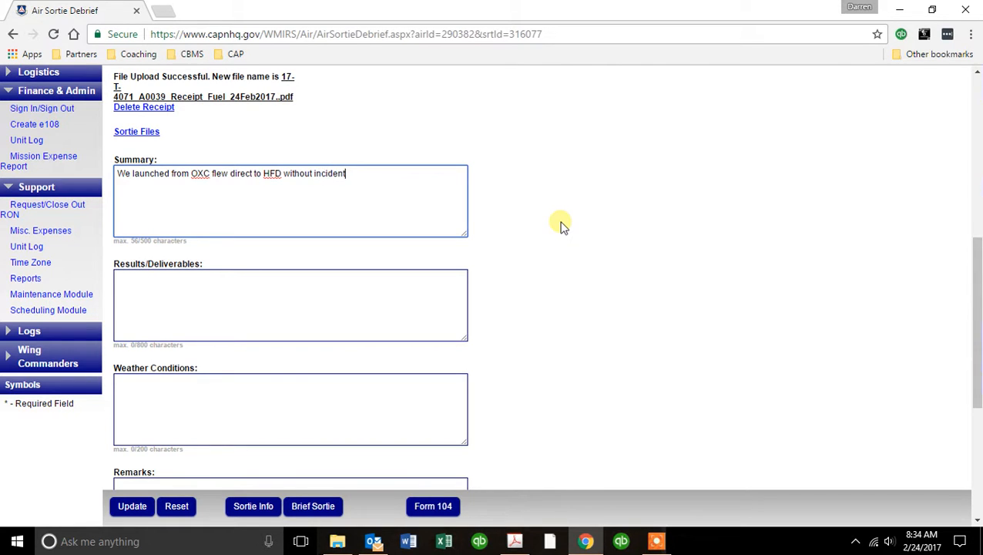
pyautogui.press('Tab')
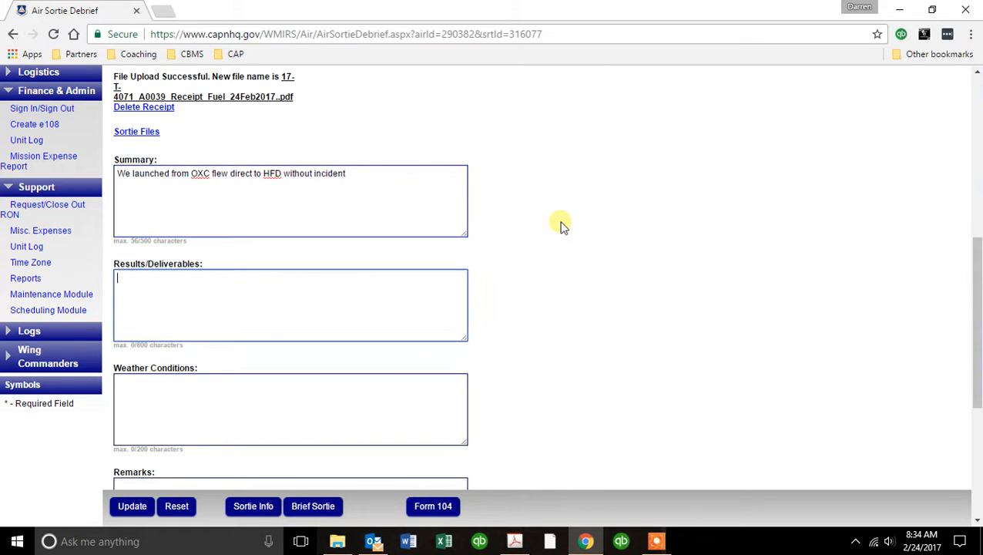
pyautogui.write('Arrived sa')
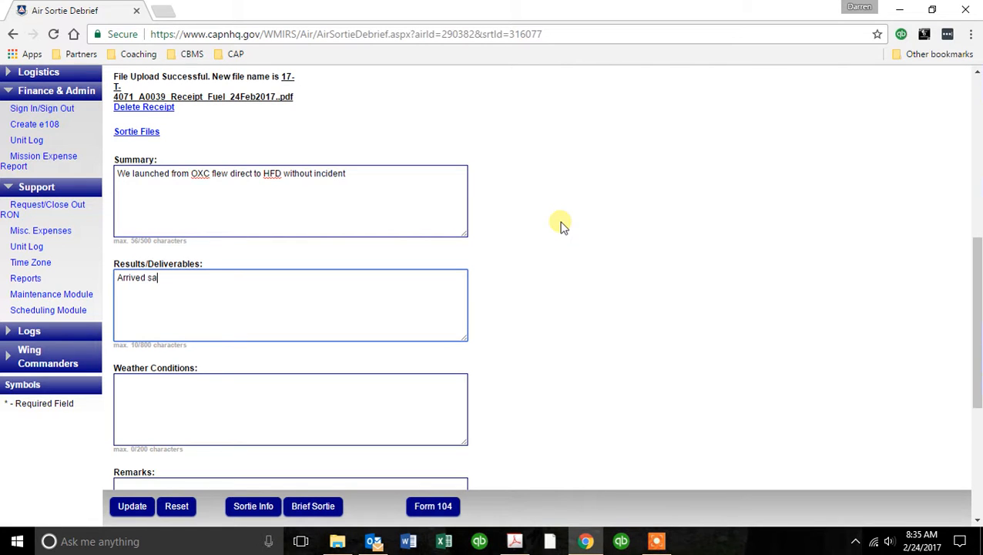
pyautogui.write("fely per IC's instructions")
pyautogui.press('Tab')
pyautogui.write('VFR')
pyautogui.press('Tab')
pyautogui.scroll(-3, 561, 225)
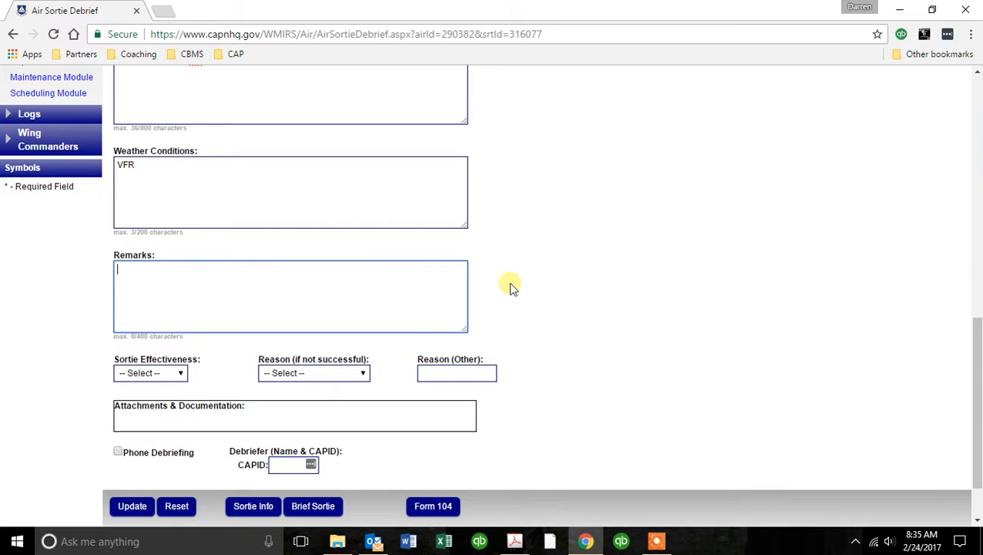
pyautogui.scroll(-1, 513, 287)
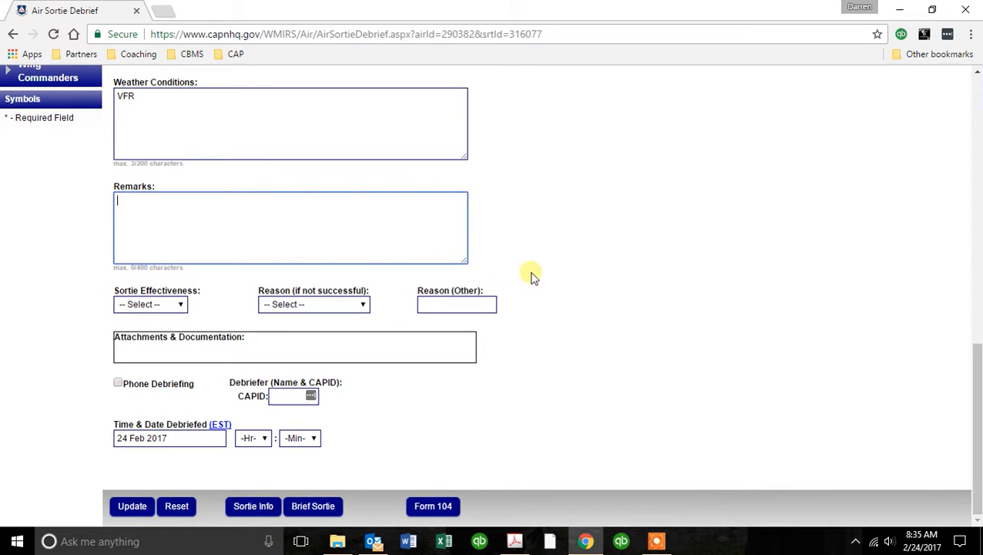
# Rate the sortie effectiveness as Not Flown and fill the debriefer's CAPID from the suggestion.
pyautogui.click(182, 305)
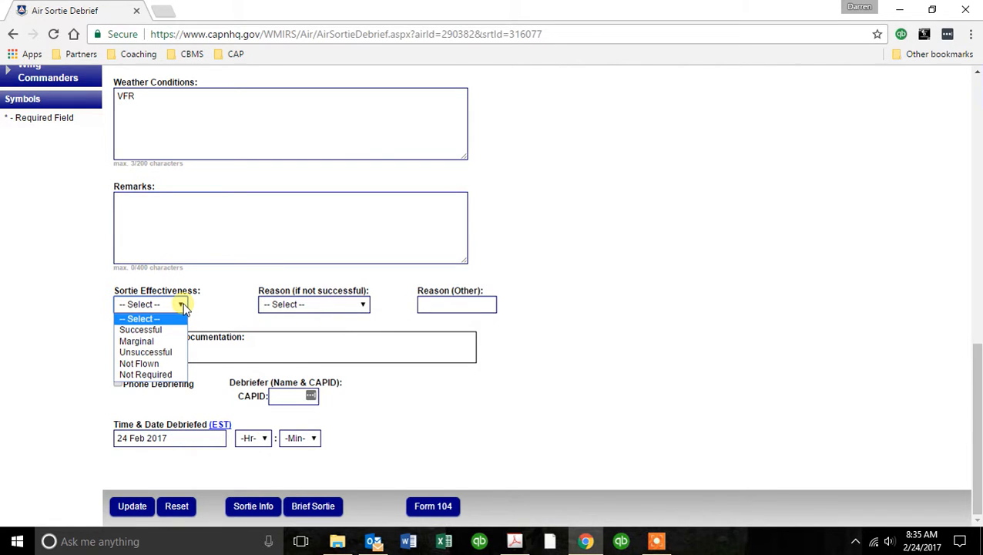
pyautogui.click(168, 363)
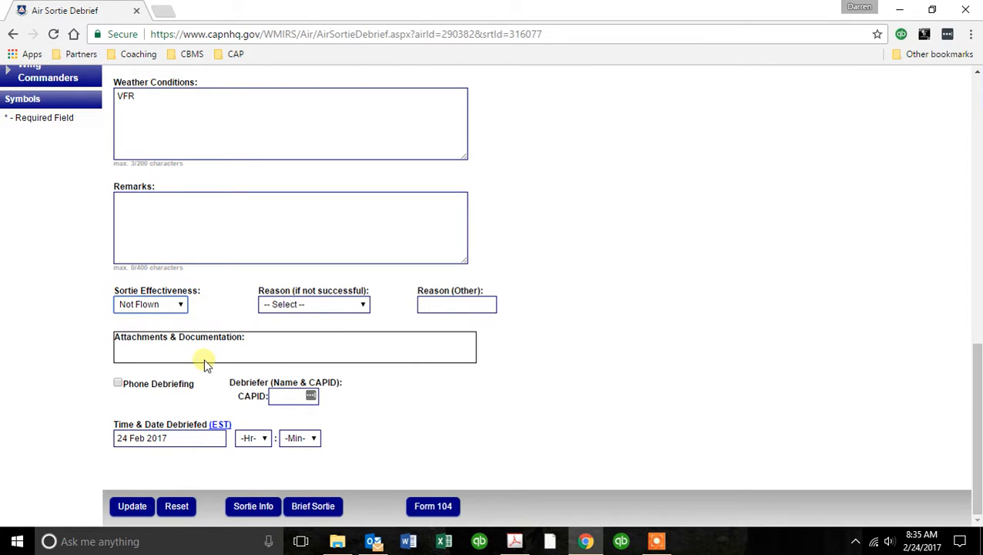
pyautogui.click(288, 398)
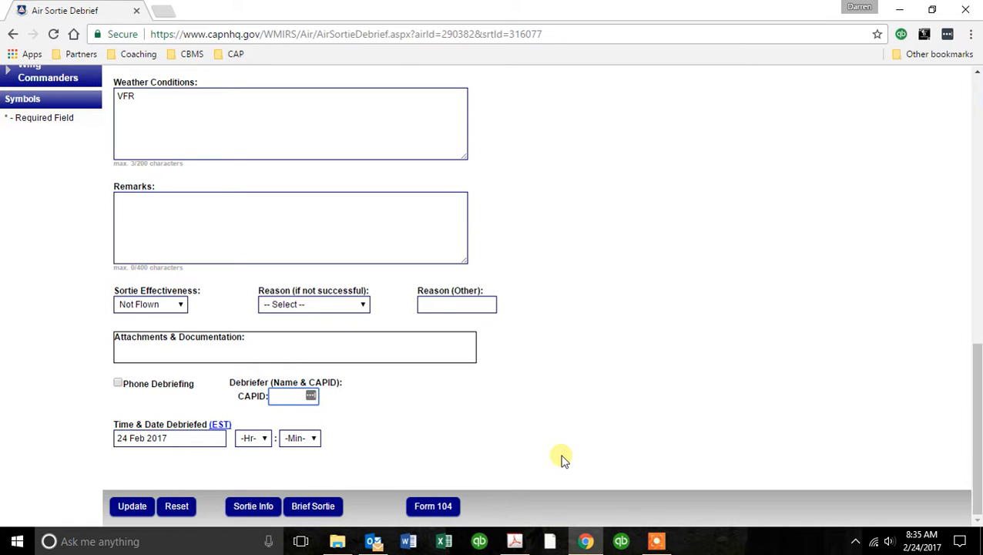
pyautogui.write('4')
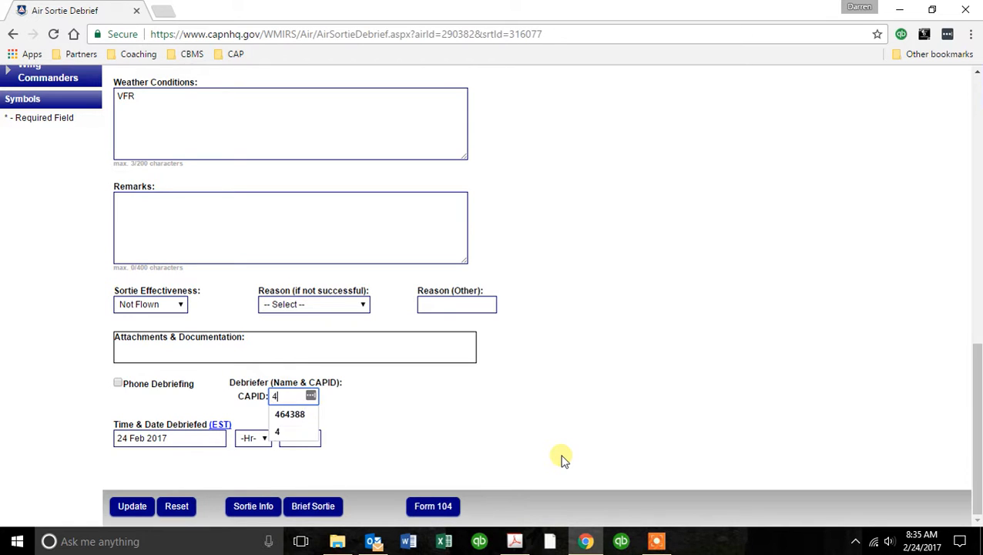
pyautogui.press('Down')
pyautogui.press('Escape')
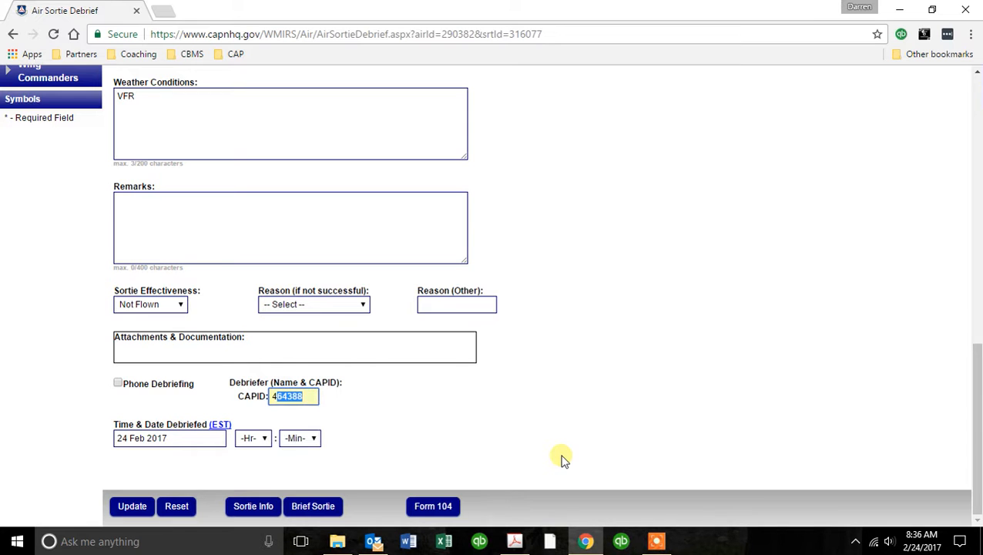
# Set the time and date debriefed to 24 Feb 2017 at 18:00.
pyautogui.press('Tab')
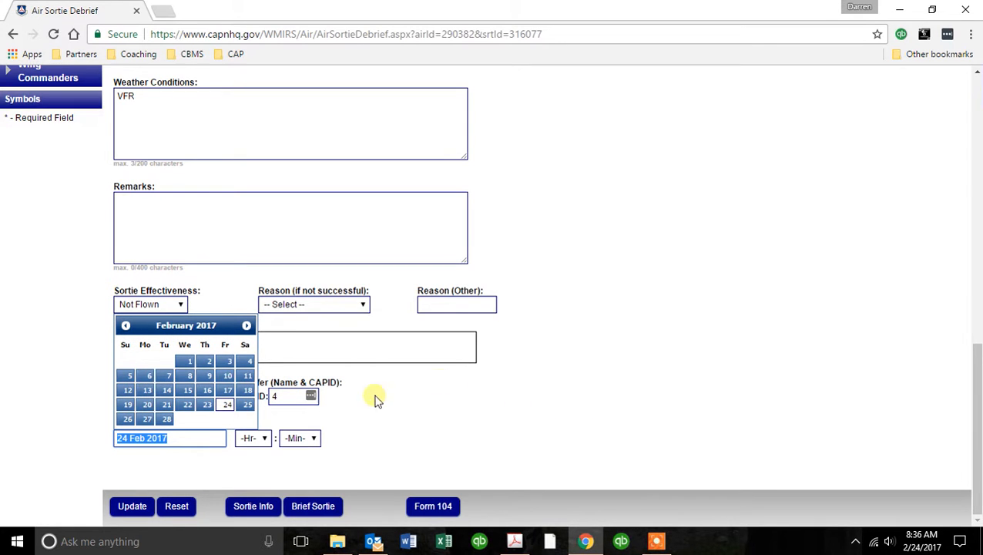
pyautogui.click(223, 404)
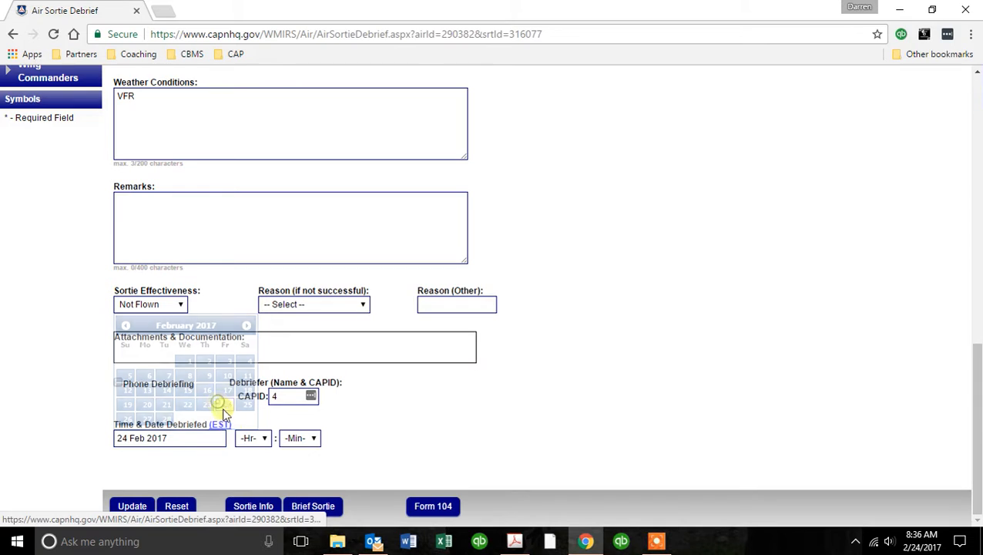
pyautogui.click(254, 439)
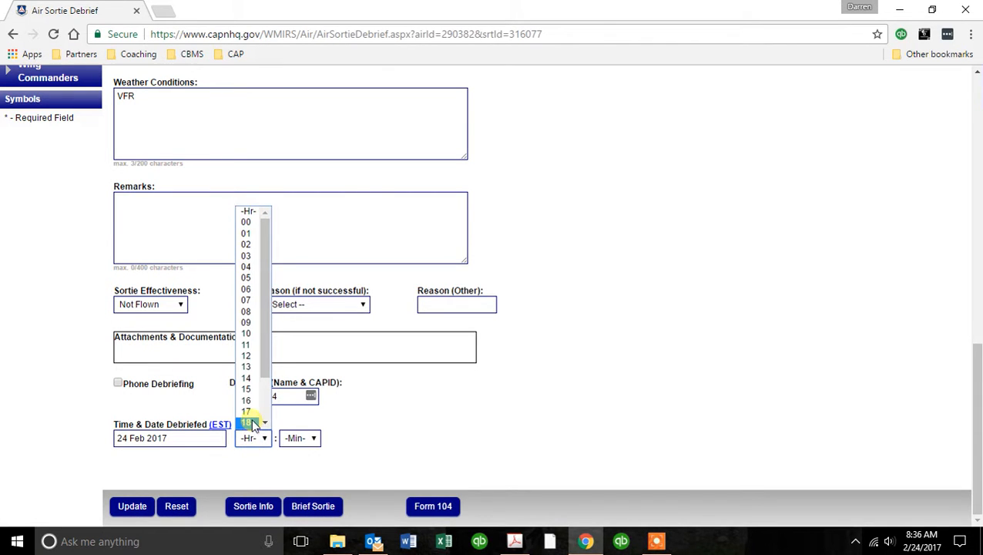
pyautogui.click(252, 423)
pyautogui.click(292, 440)
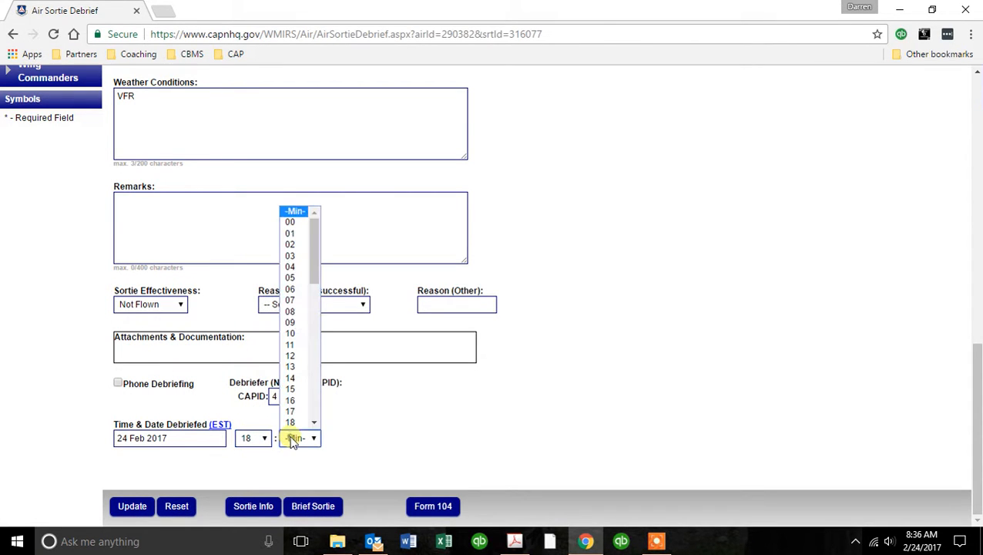
pyautogui.click(290, 226)
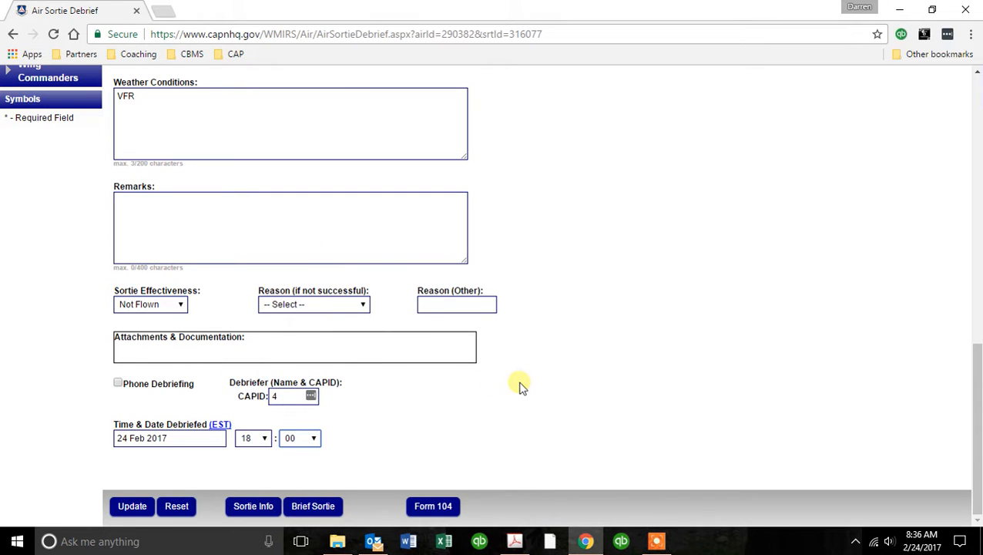
# Submit the debrief update and bring up the Form 104 flight plan/briefing for 17-T-4071.
pyautogui.click(143, 511)
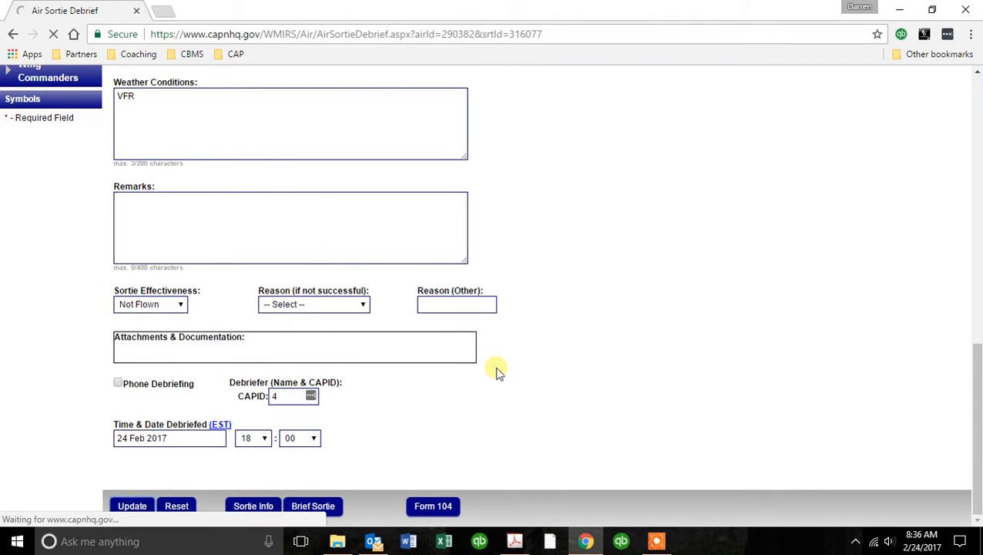
pyautogui.scroll(-5, 684, 262)
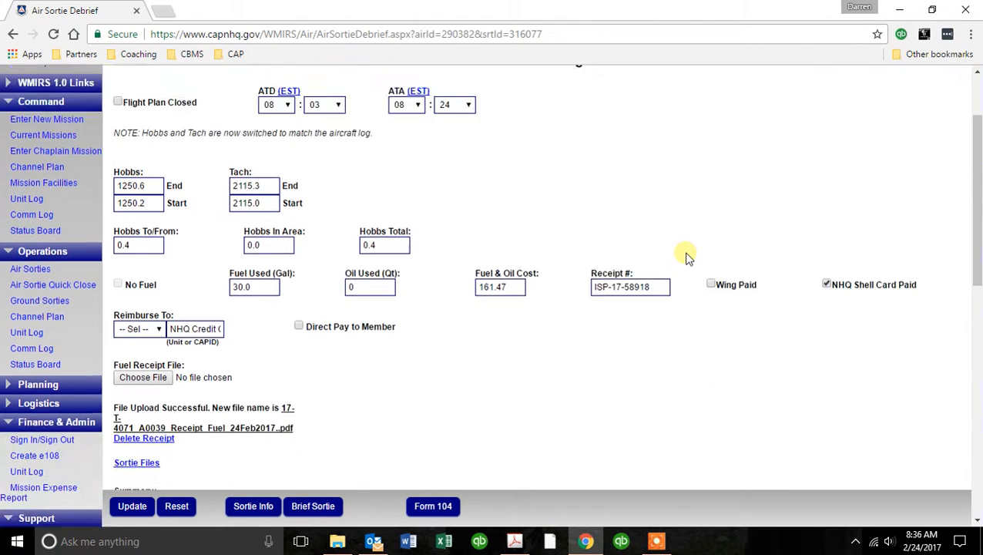
pyautogui.scroll(-5, 688, 266)
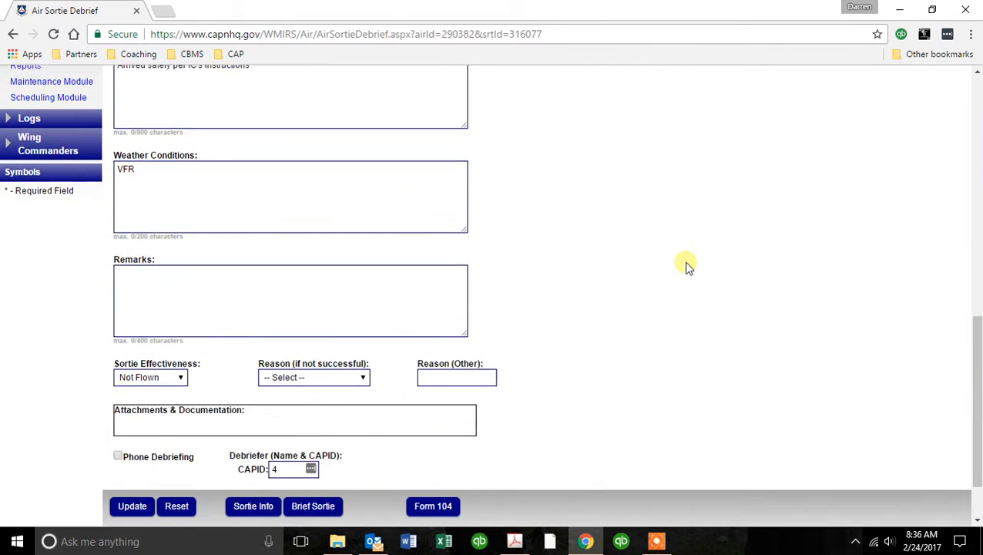
pyautogui.scroll(10, 686, 265)
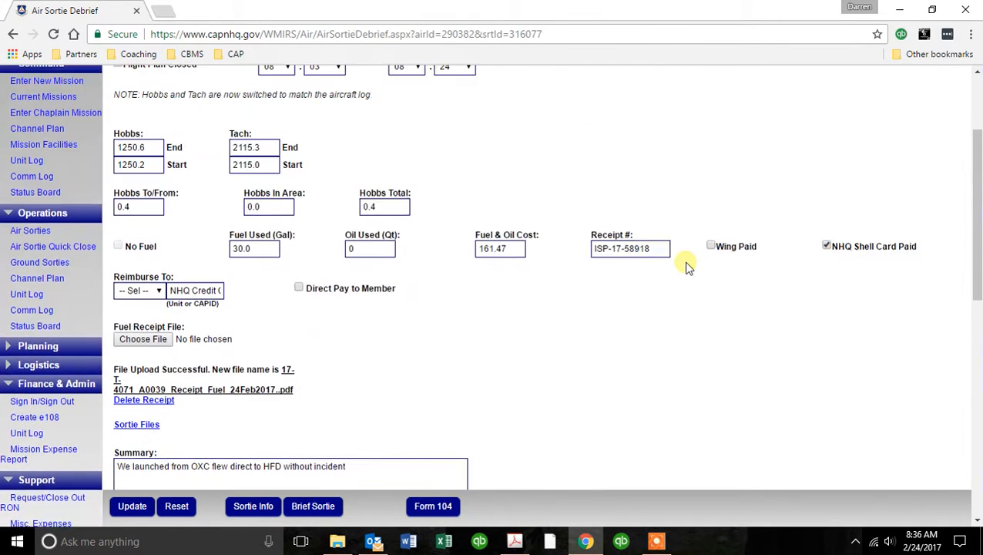
pyautogui.click(449, 508)
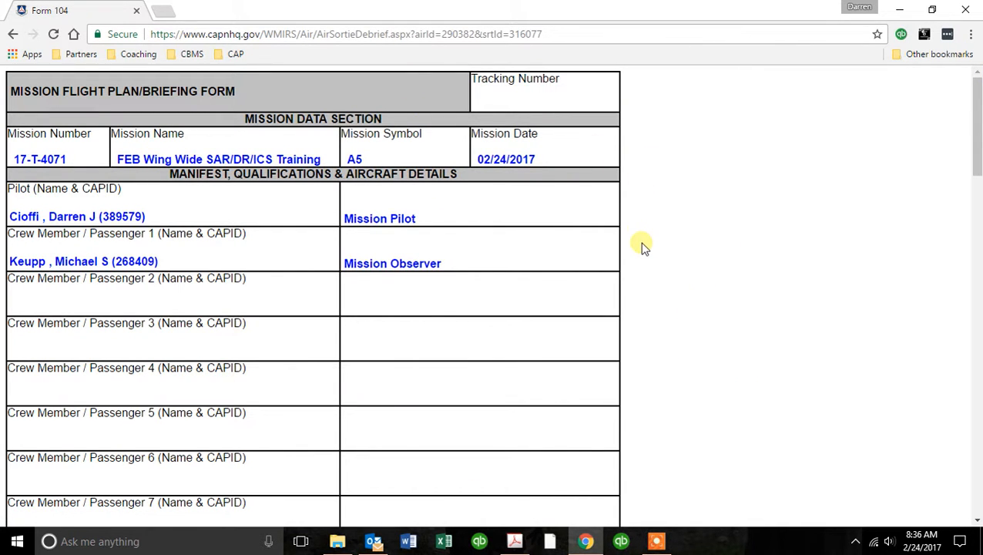
# Scroll through all four Form 104 pages to confirm Hobbs 0.4, 30 gallons at $161.47, Not Flown.
pyautogui.scroll(-3, 671, 248)
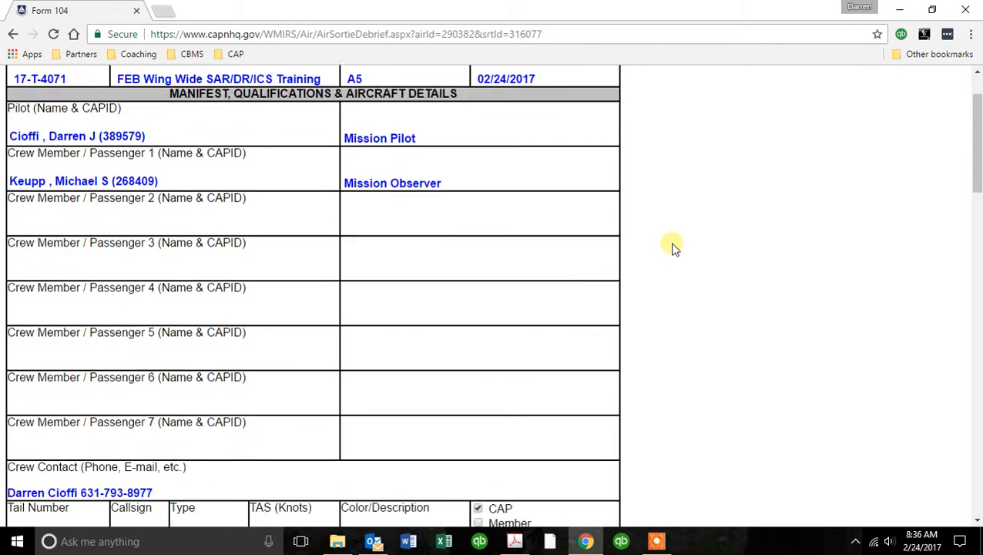
pyautogui.scroll(-2, 672, 247)
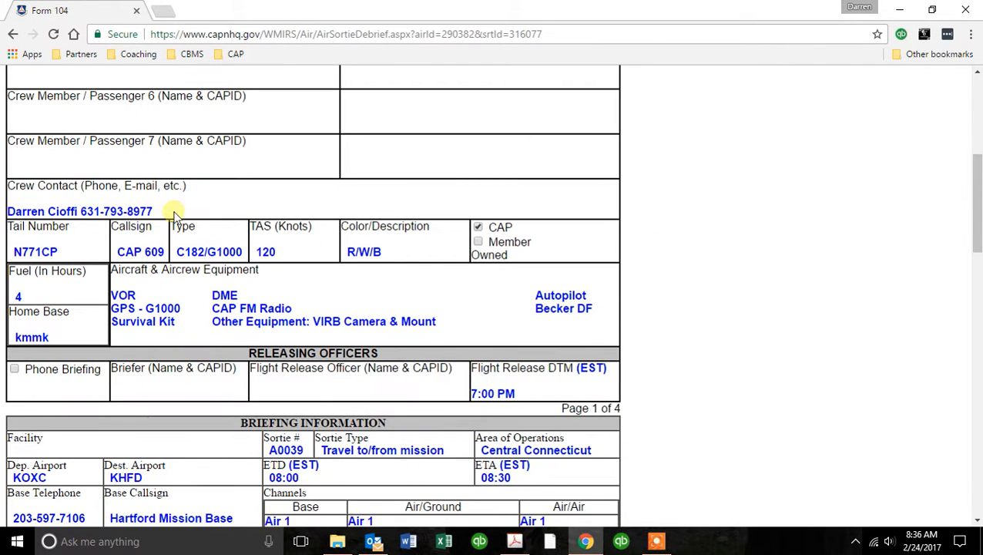
pyautogui.scroll(-2, 659, 300)
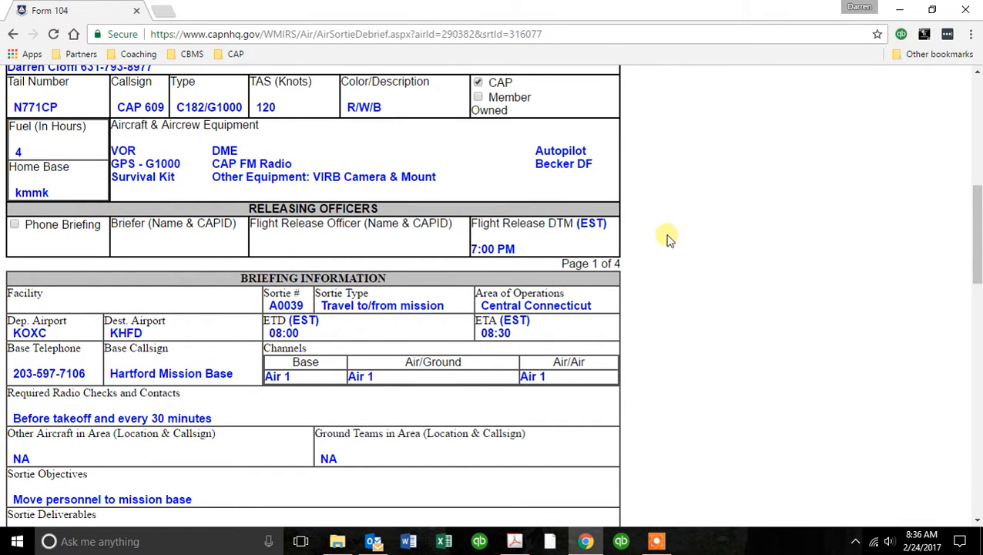
pyautogui.scroll(-1, 678, 235)
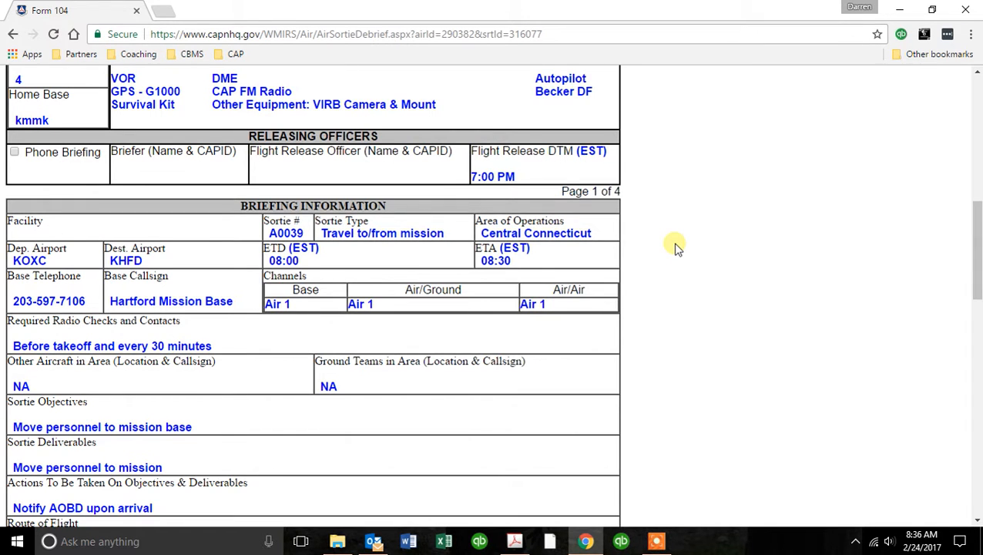
pyautogui.scroll(-1, 676, 247)
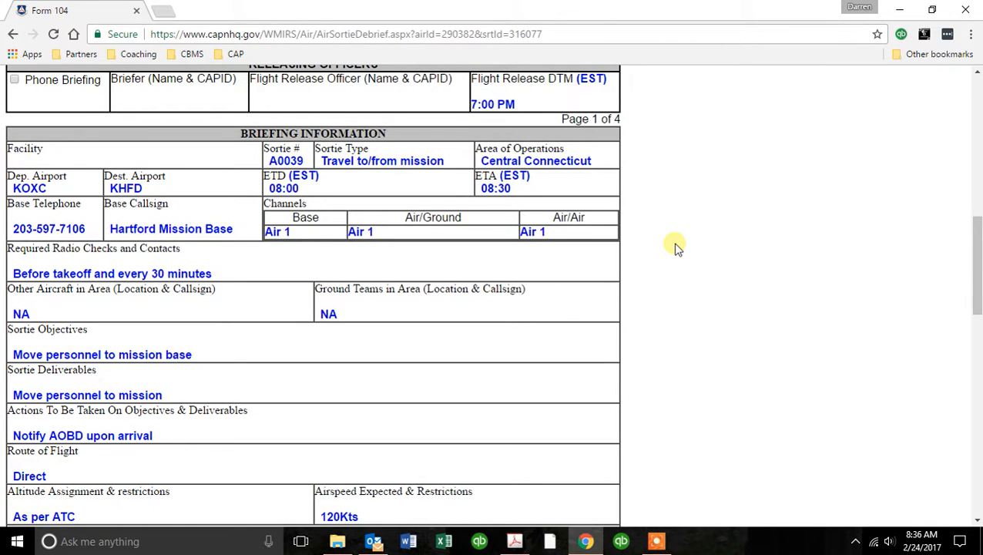
pyautogui.scroll(-1, 676, 246)
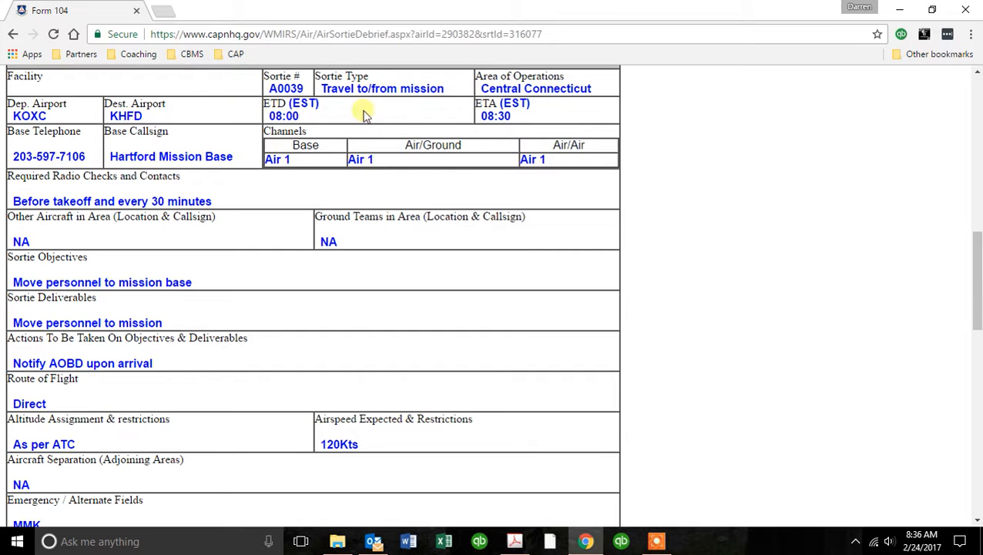
pyautogui.scroll(-4, 715, 299)
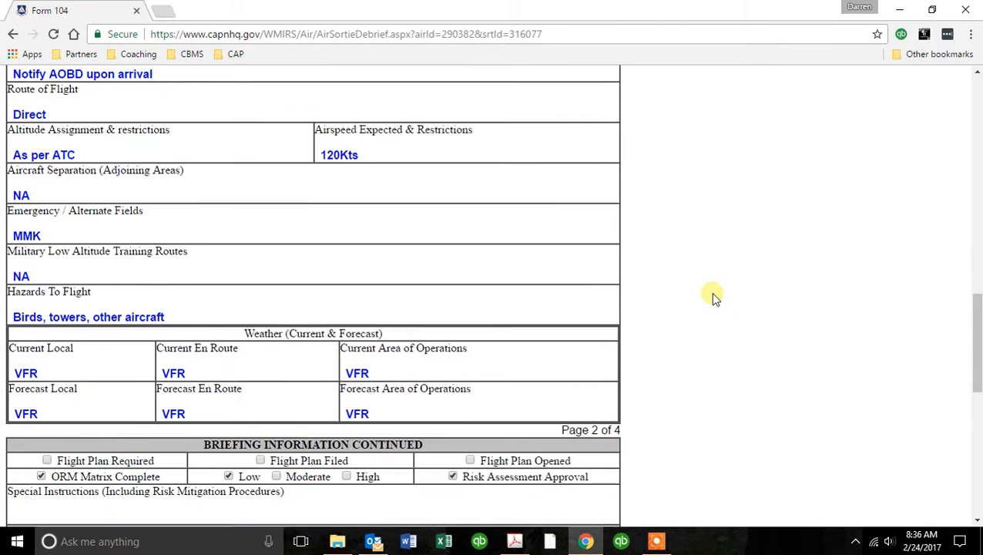
pyautogui.scroll(-5, 715, 298)
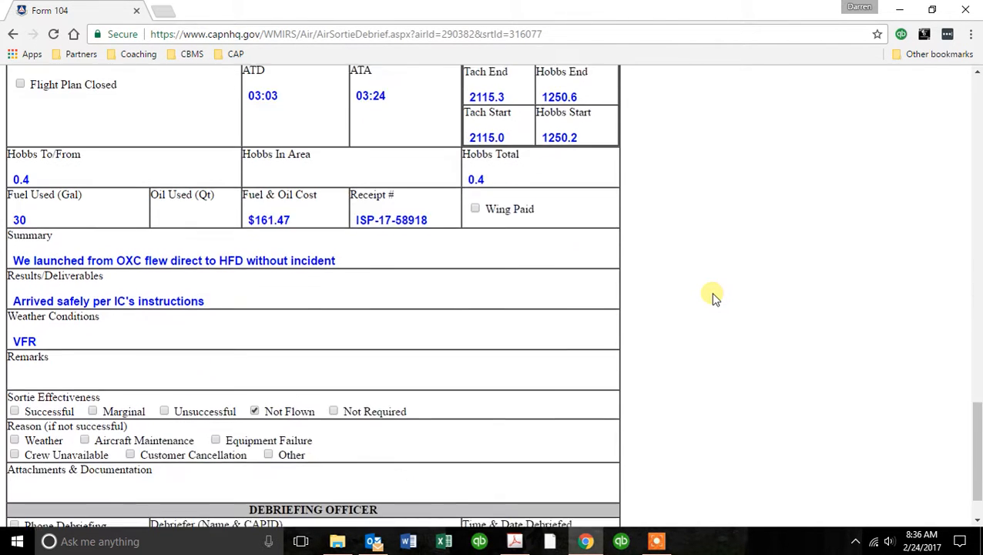
pyautogui.scroll(-1, 713, 299)
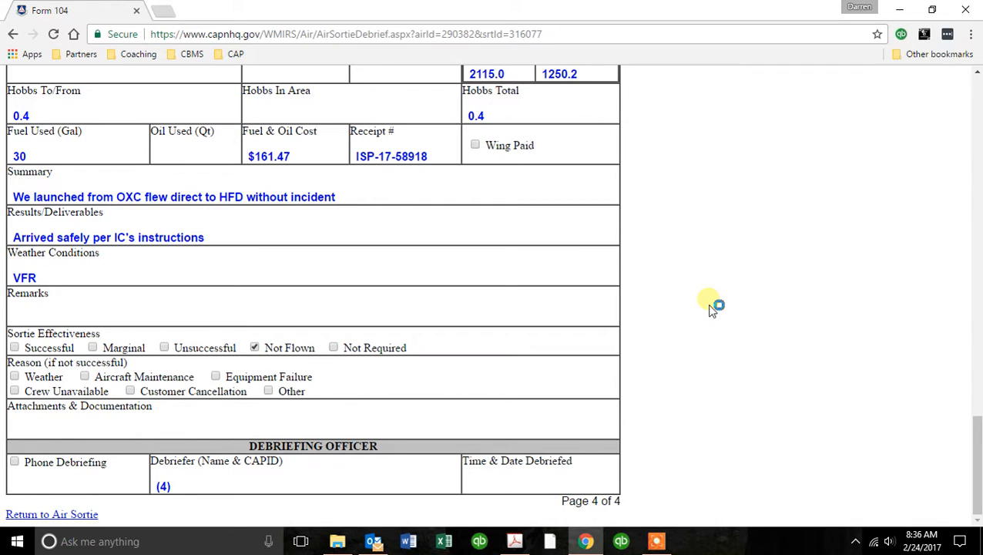
pyautogui.scroll(20, 713, 309)
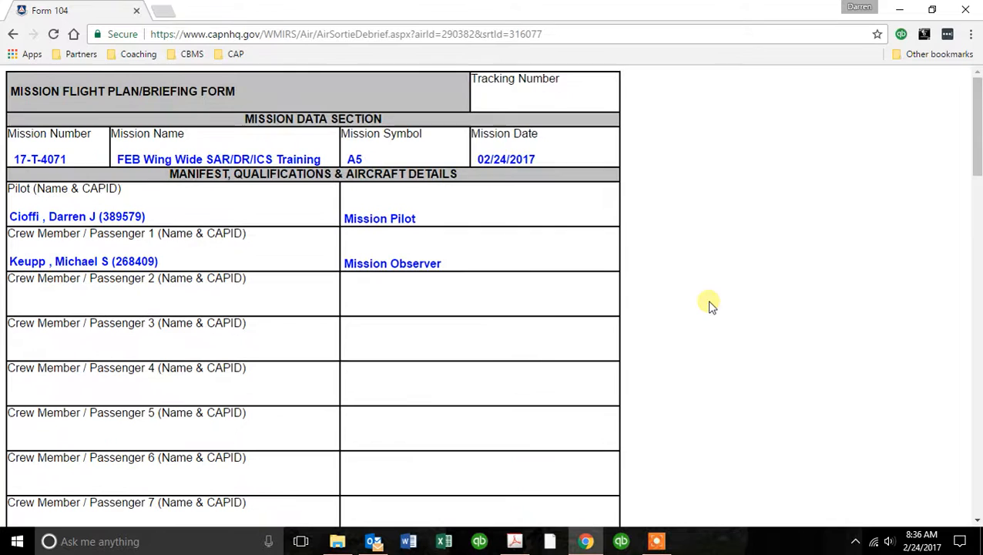
pyautogui.scroll(-20, 713, 308)
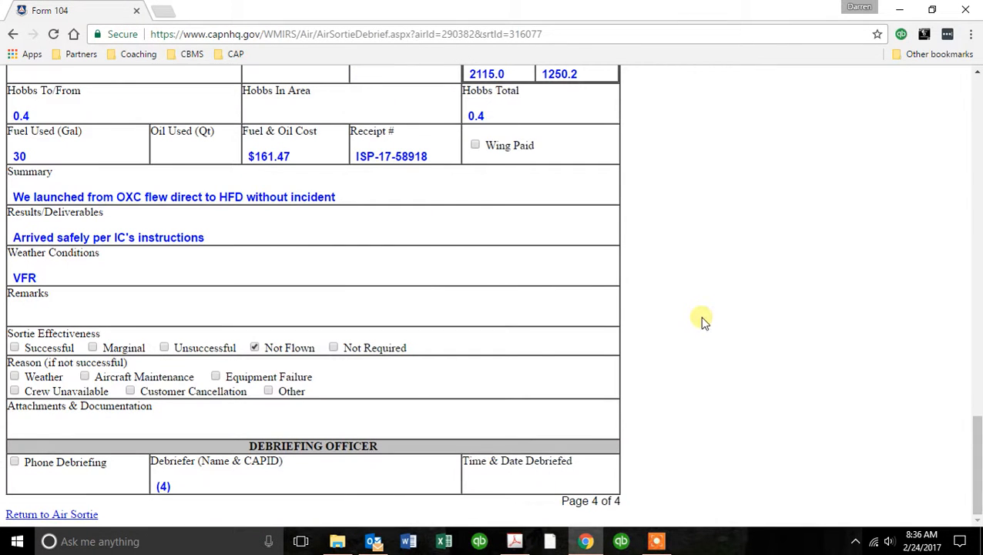
# Go back to the Air Sortie Update page for A0039 and reopen its Debrief Sortie form.
pyautogui.click(87, 513)
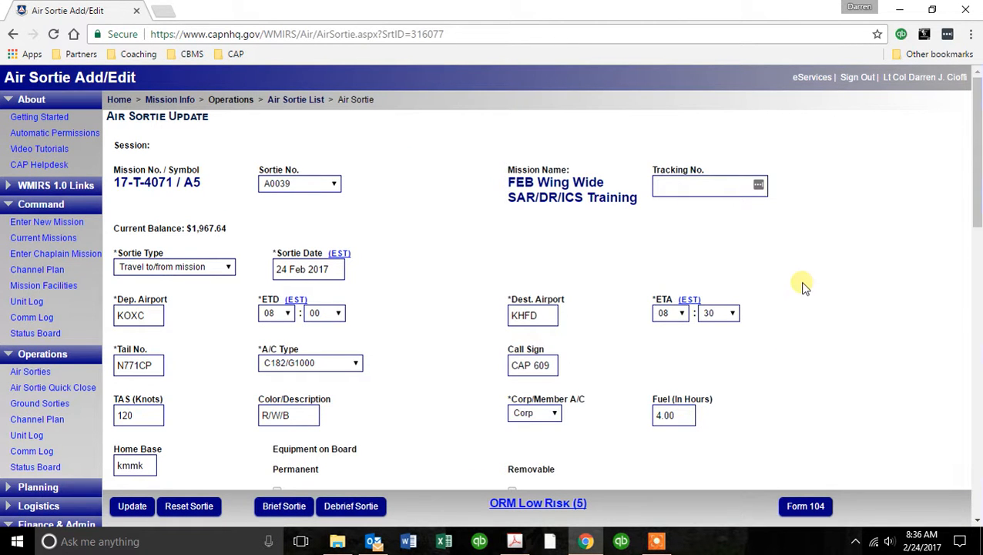
pyautogui.scroll(-2, 802, 287)
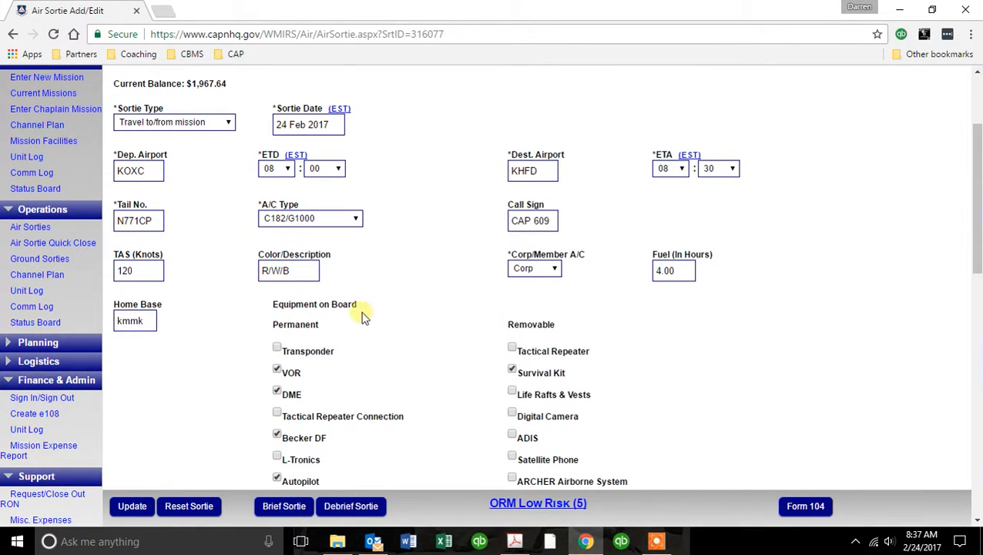
pyautogui.click(376, 505)
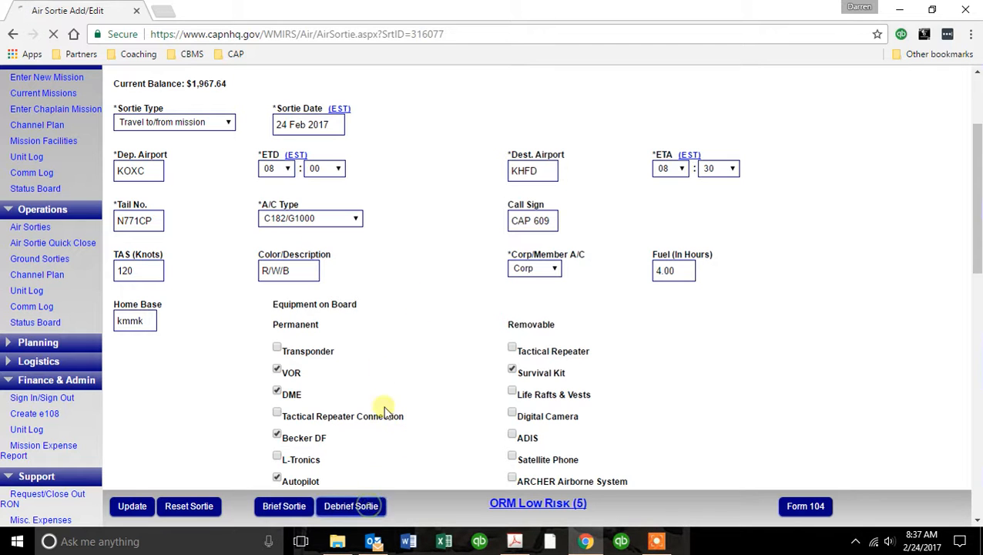